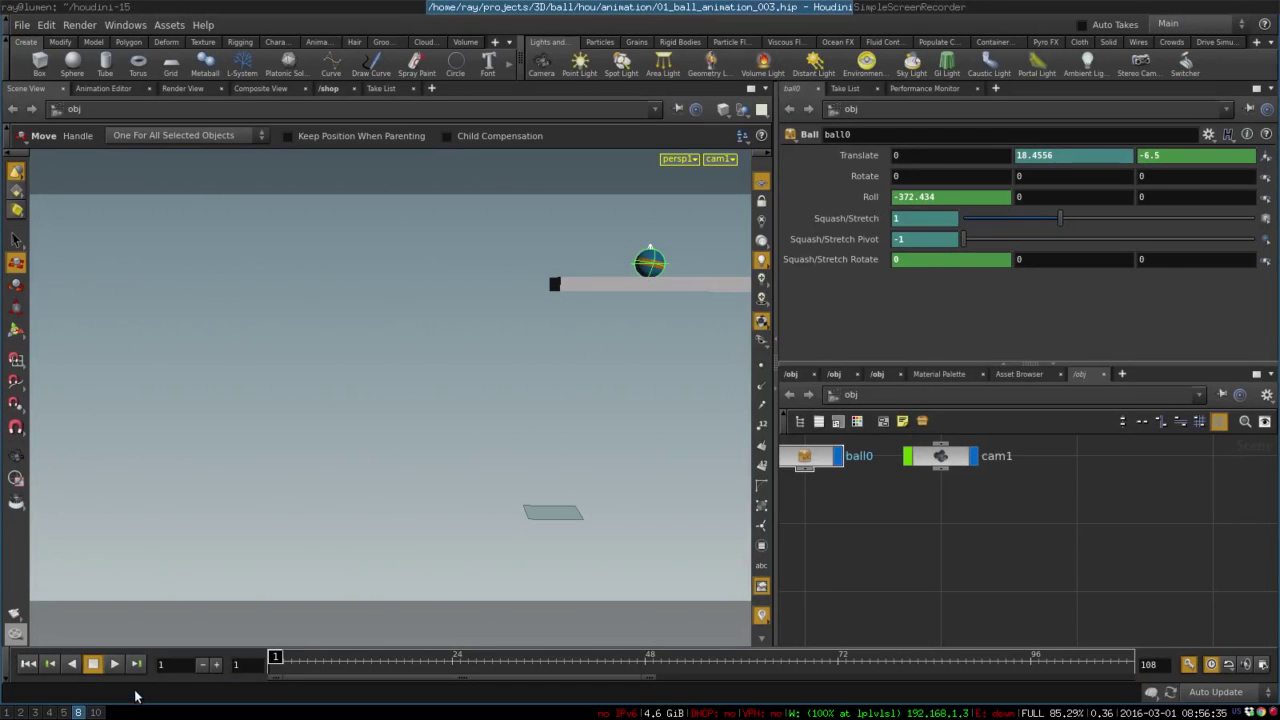
# - Play back the finished ball animation and return to the first frame
pyautogui.click(116, 668)
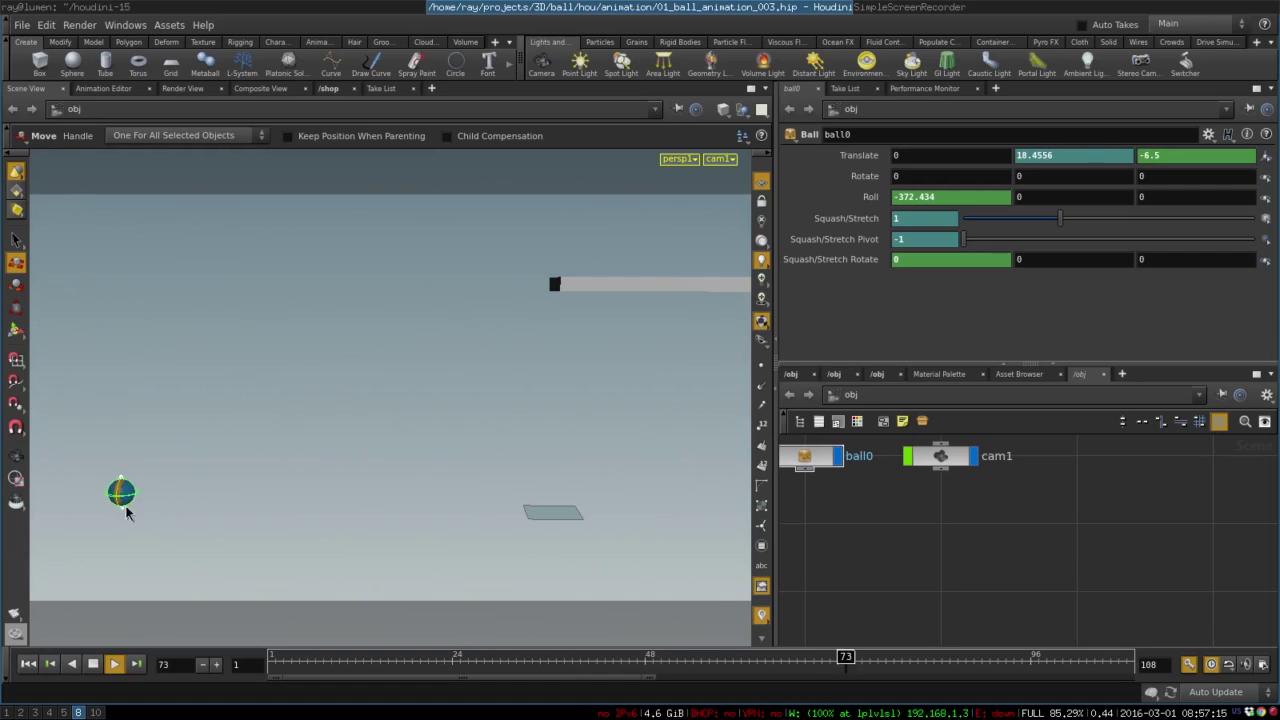
pyautogui.click(94, 665)
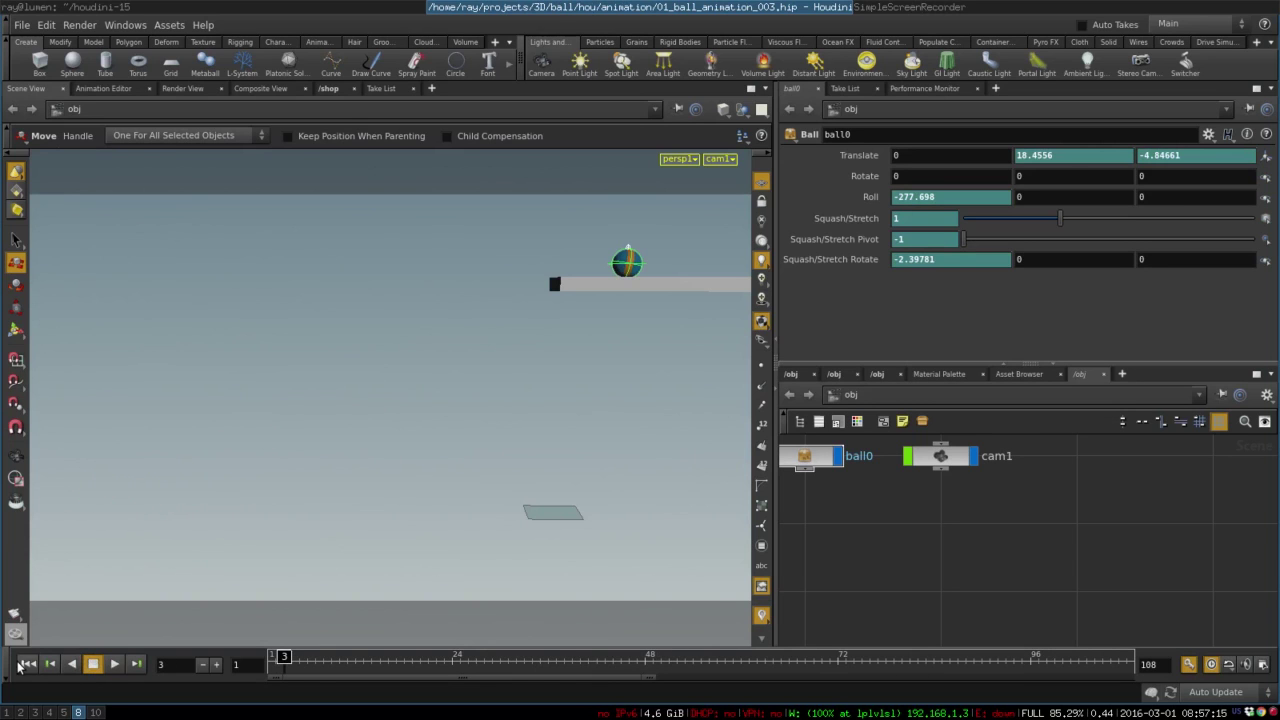
pyautogui.click(27, 665)
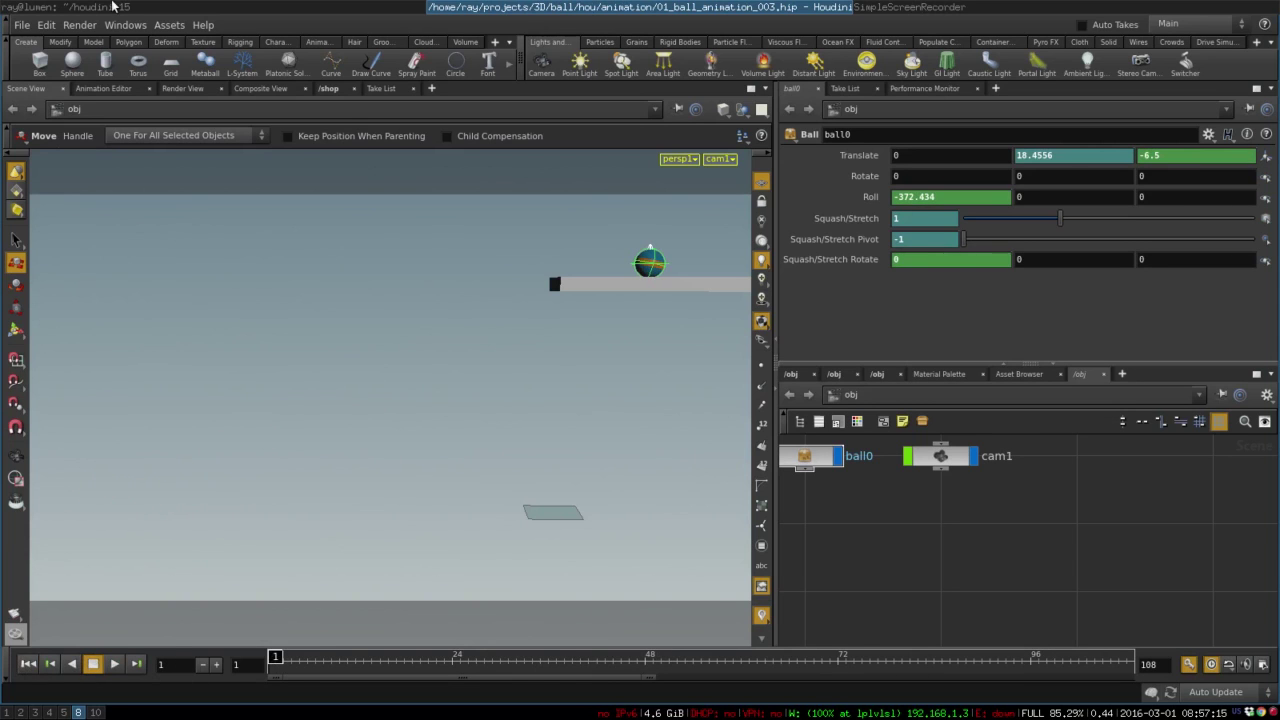
# - Start a new empty scene, discarding the changes to 01_ball_animation_003.hip
pyautogui.click(21, 24)
pyautogui.click(30, 42)
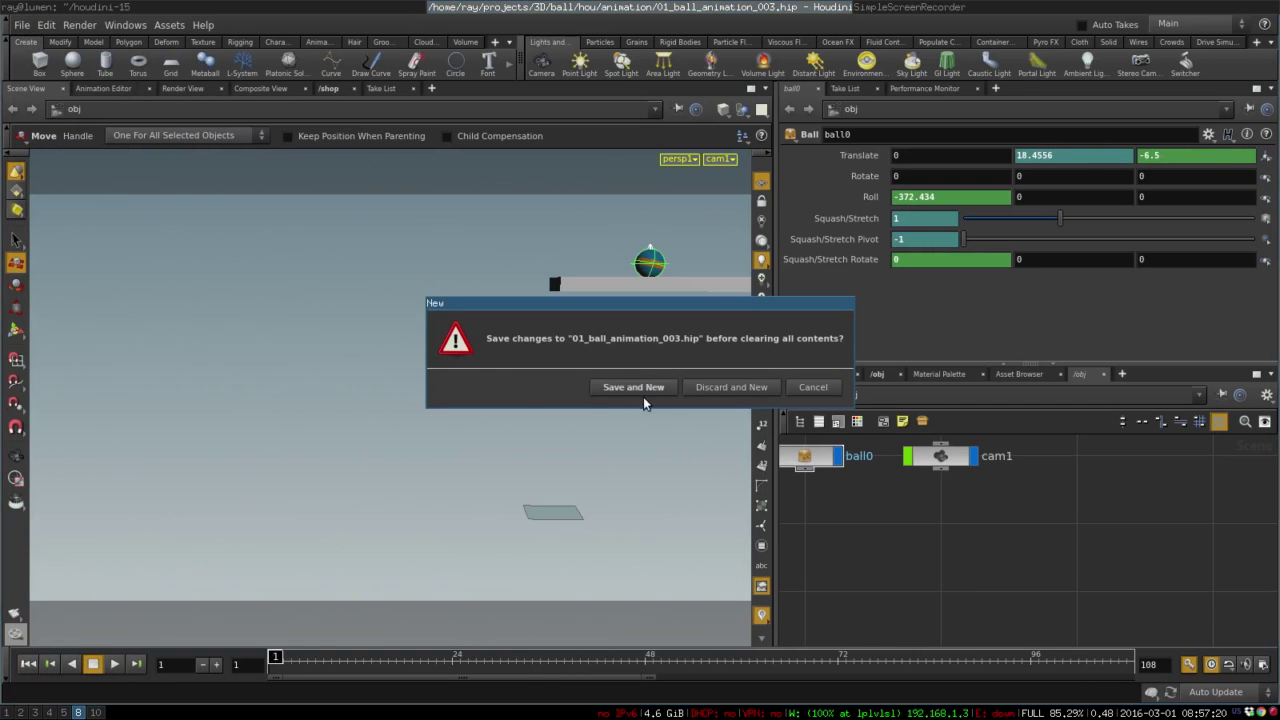
pyautogui.click(744, 386)
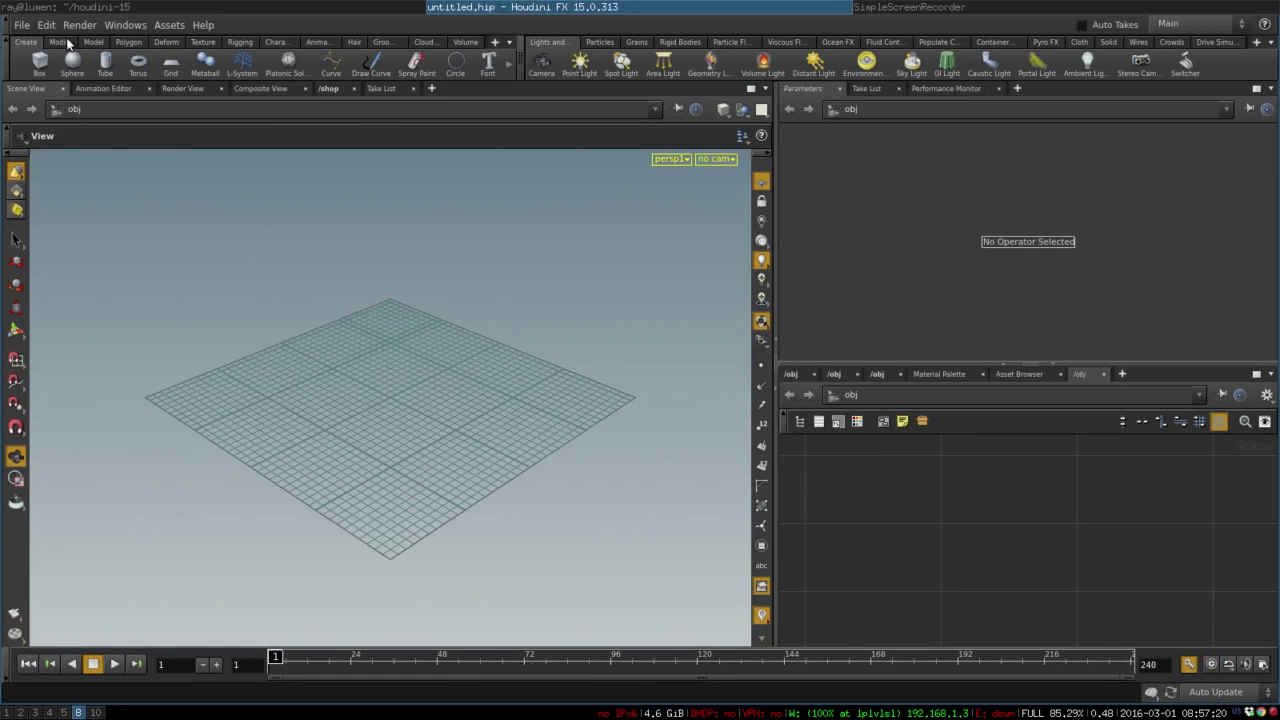
# - Import the digital asset library 01_ball_002.hda into the current HIP file and create a ball from it
pyautogui.click(20, 25)
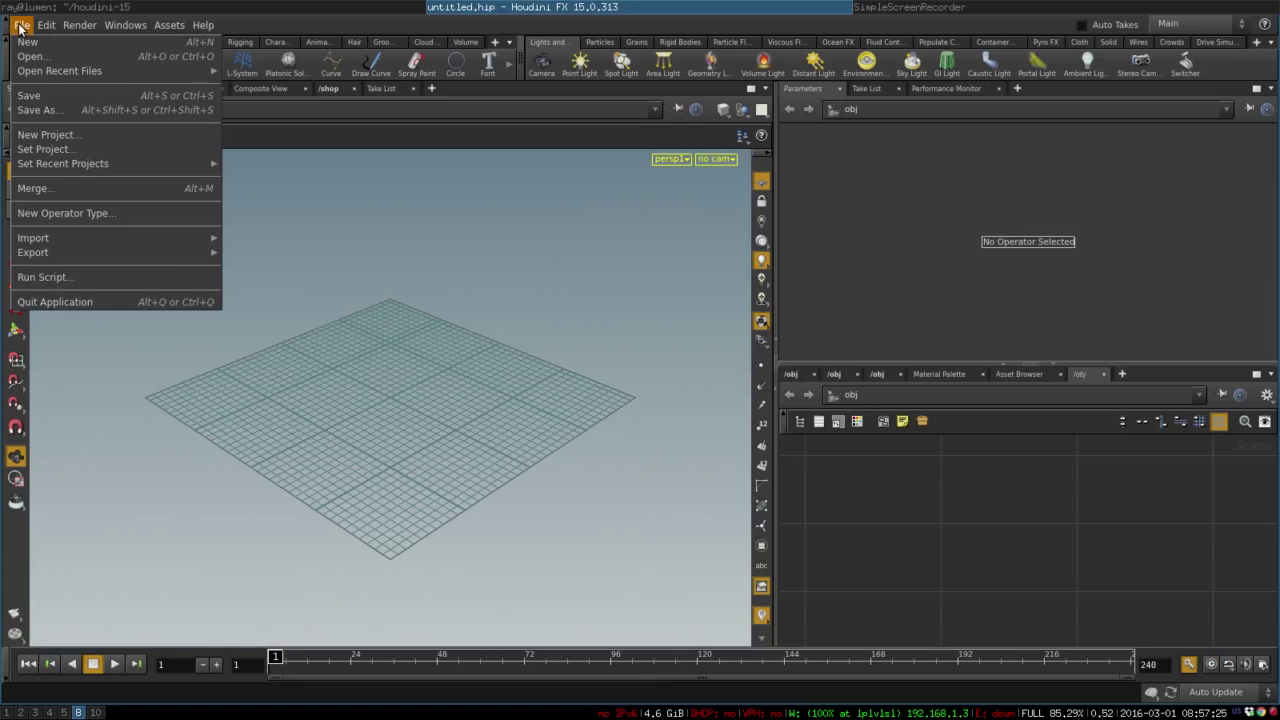
pyautogui.moveTo(110, 232)
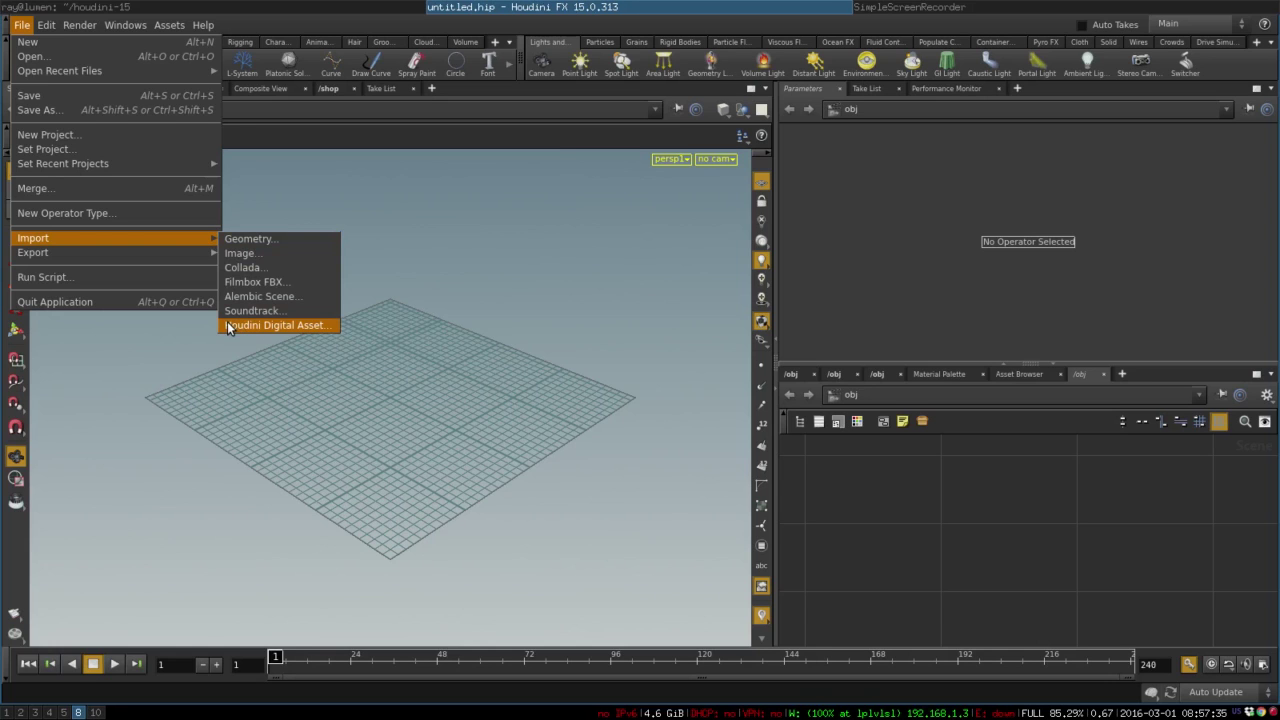
pyautogui.click(265, 328)
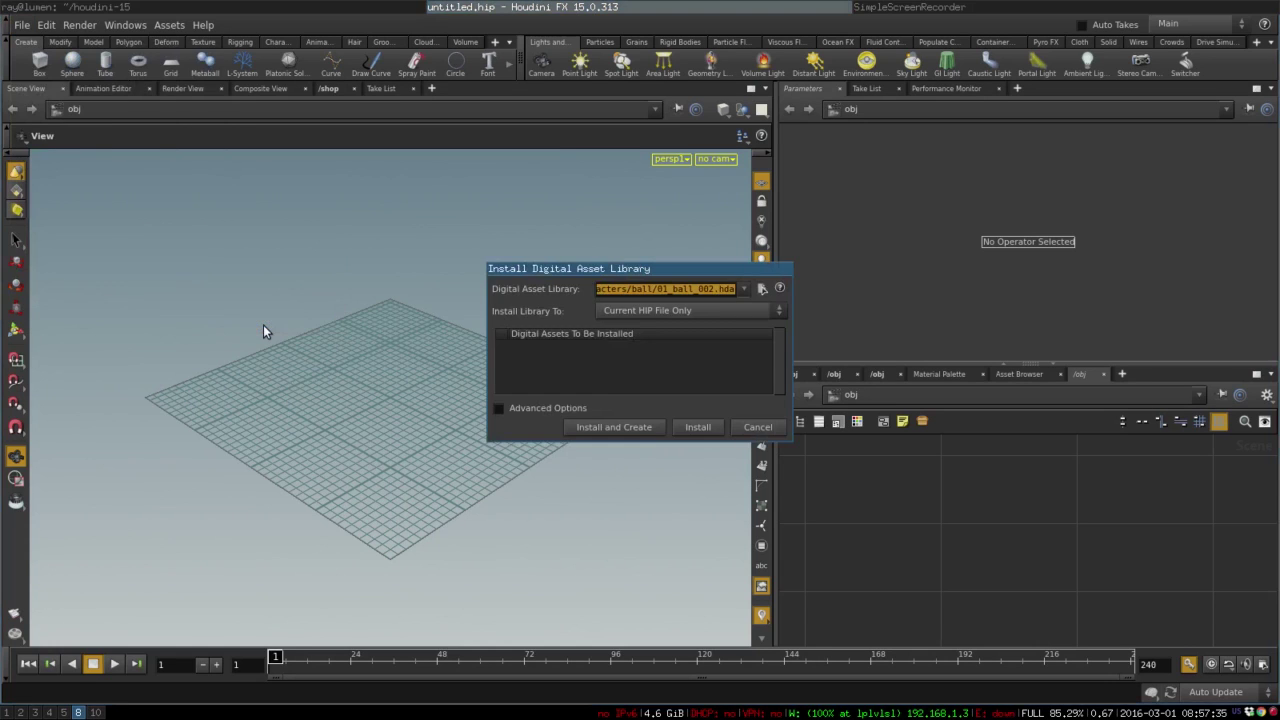
pyautogui.click(761, 289)
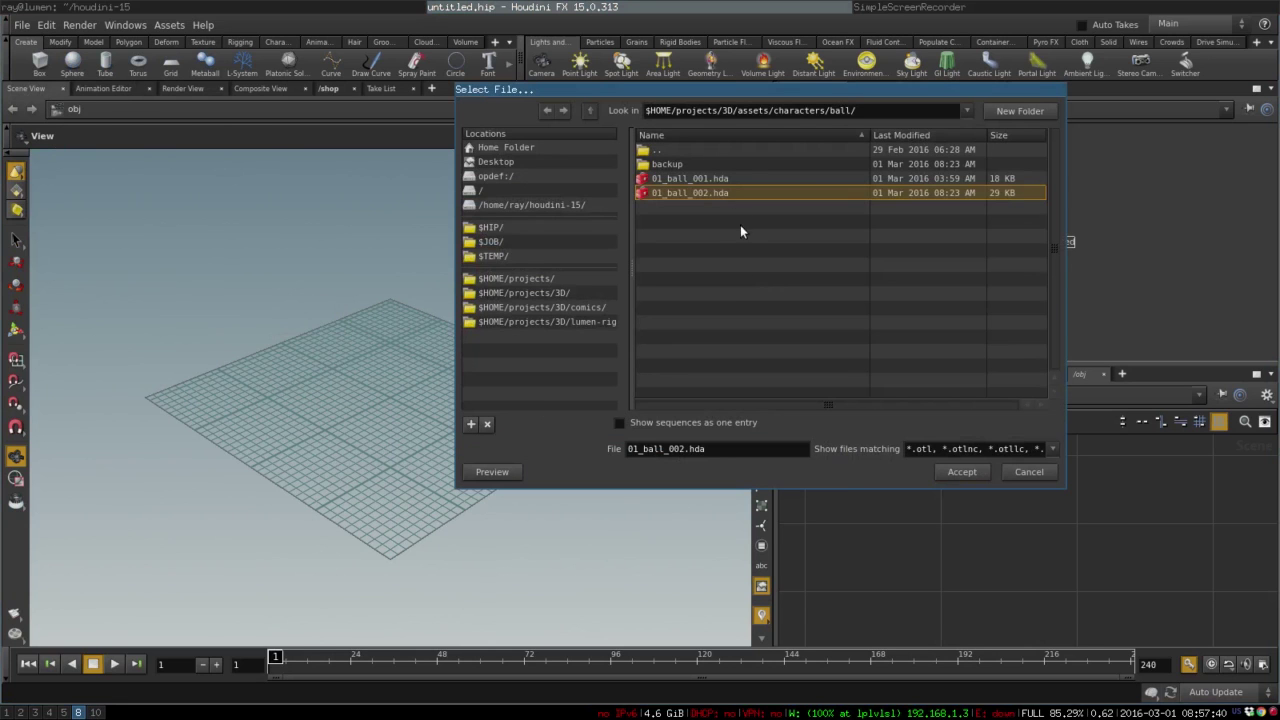
pyautogui.doubleClick(706, 196)
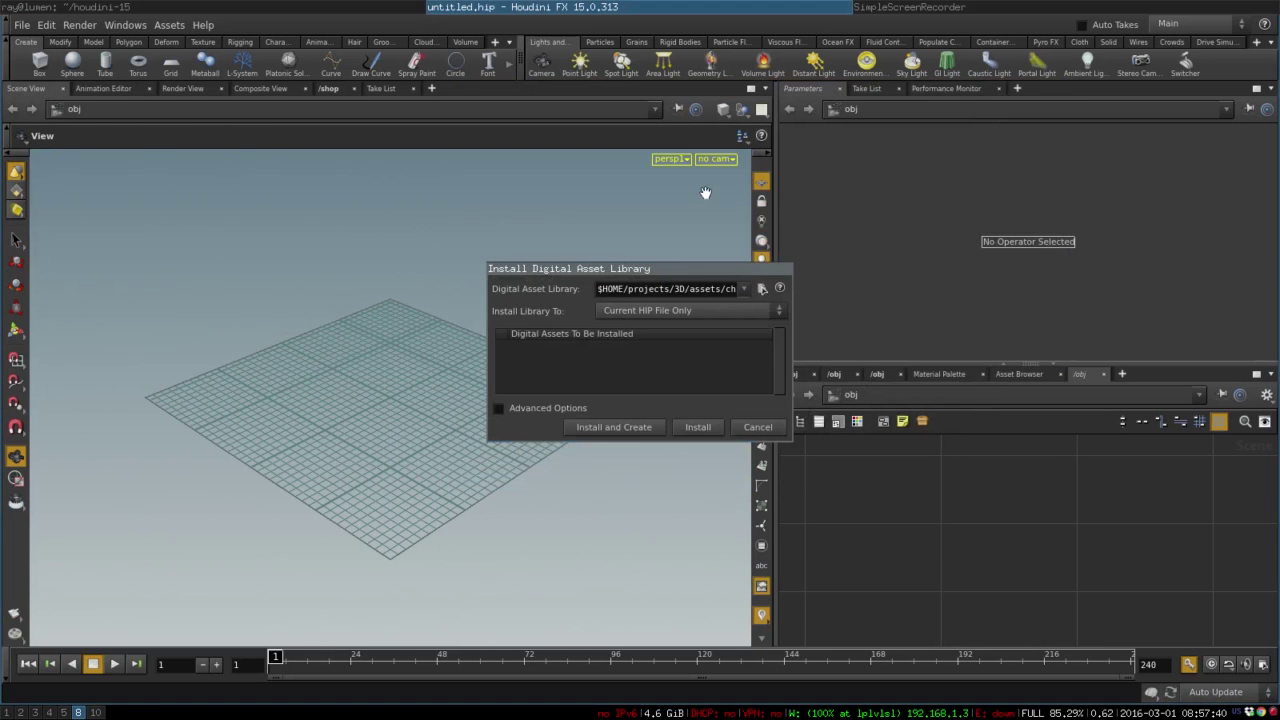
pyautogui.click(619, 428)
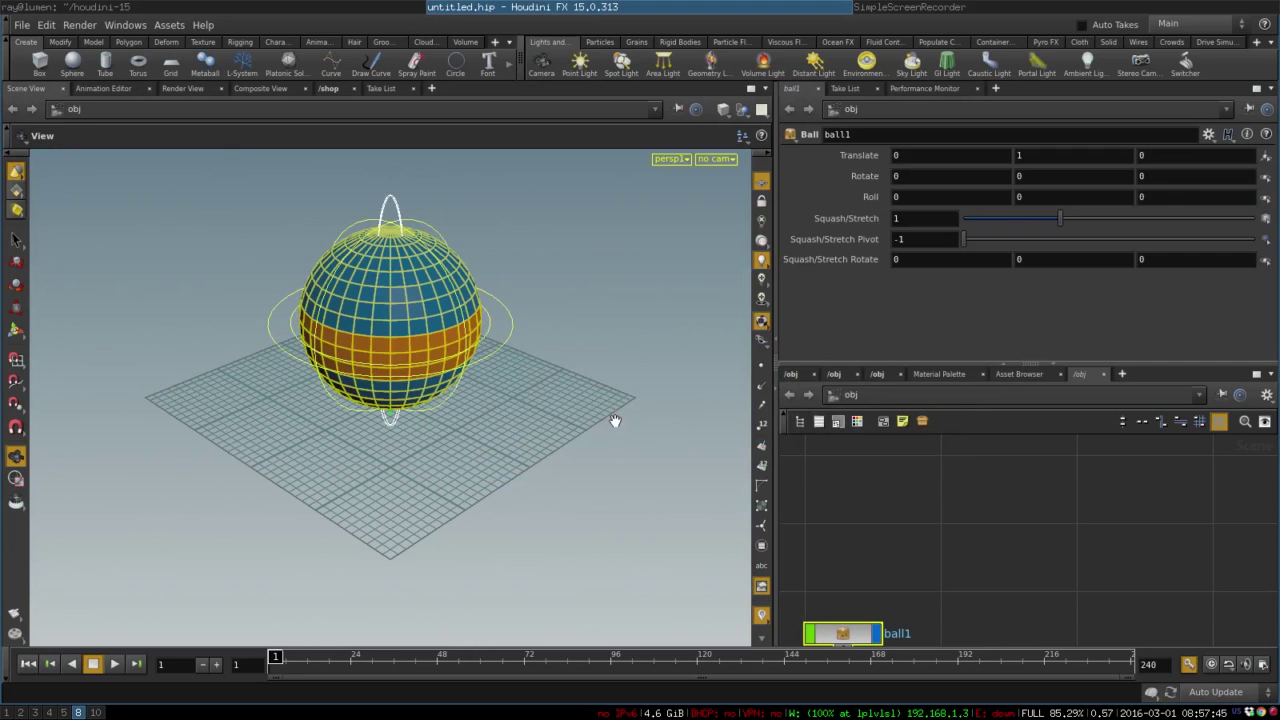
# - Try the Move tool on the ball, raising it to about 1.58 in Y and shifting it to about -0.04 in Z
pyautogui.scroll(-3, 458, 340)
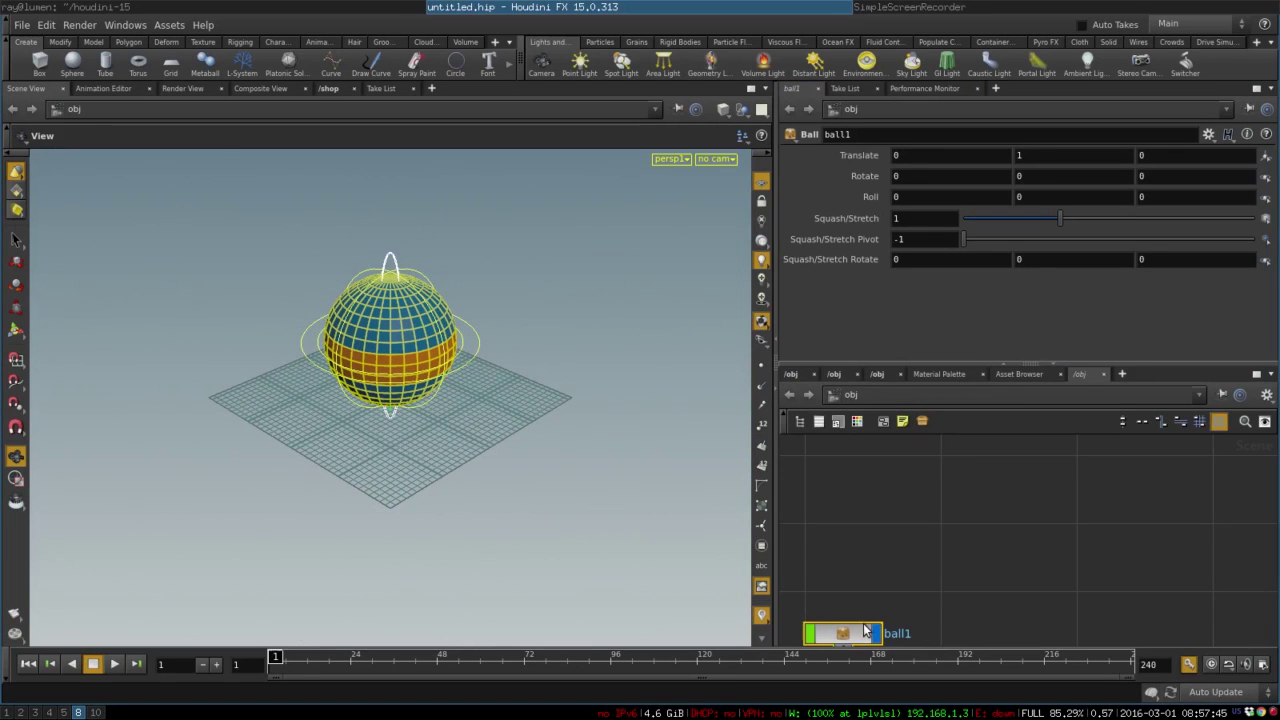
pyautogui.press('h')
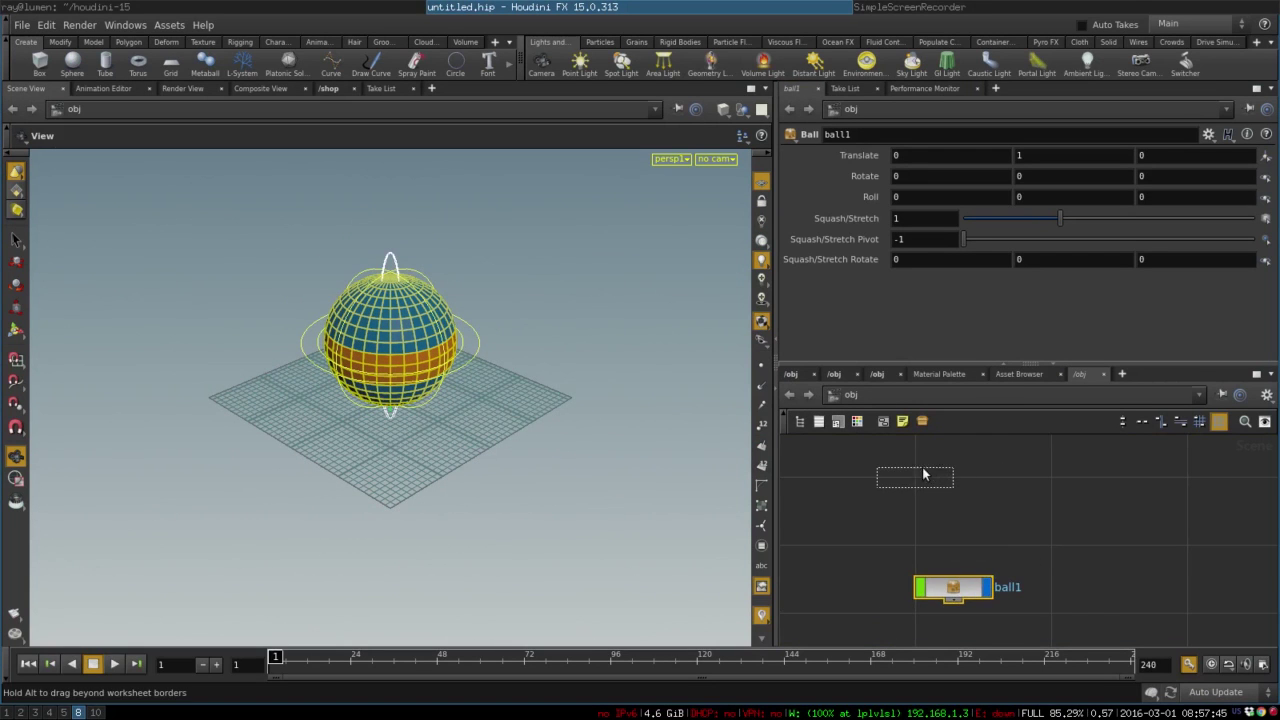
pyautogui.scroll(5, 494, 366)
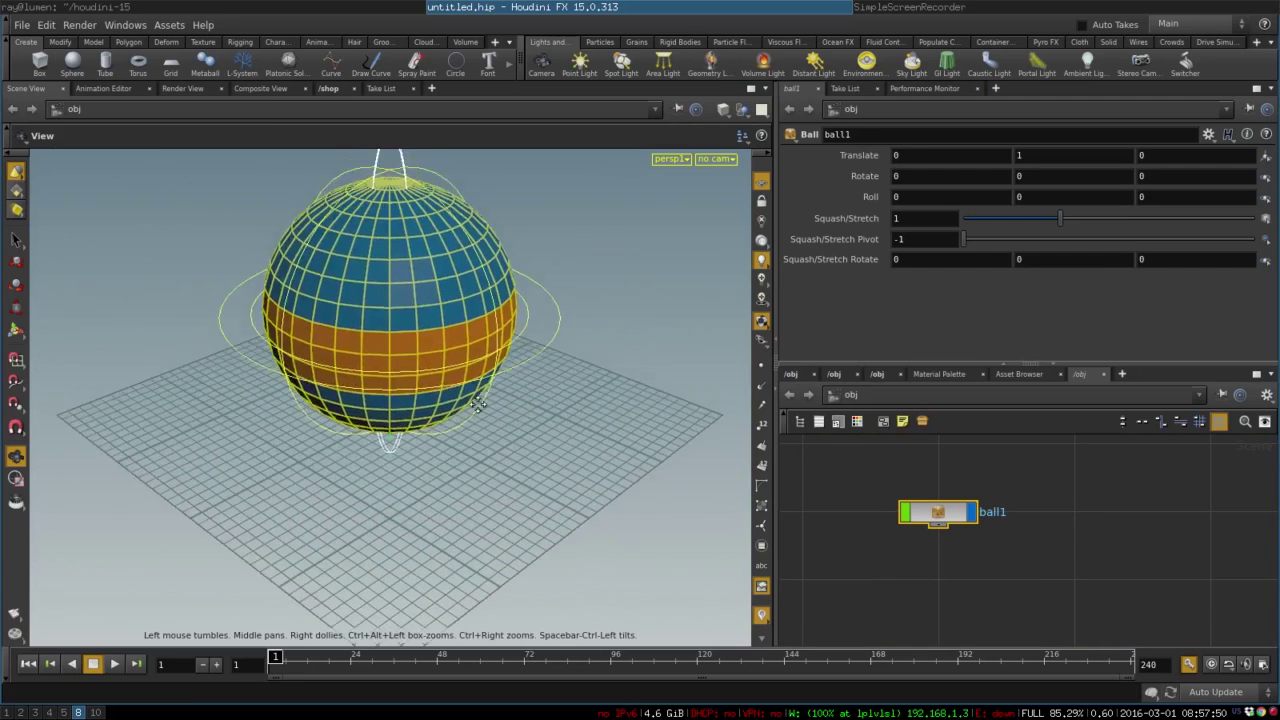
pyautogui.moveTo(478, 402); pyautogui.dragTo(516, 514)
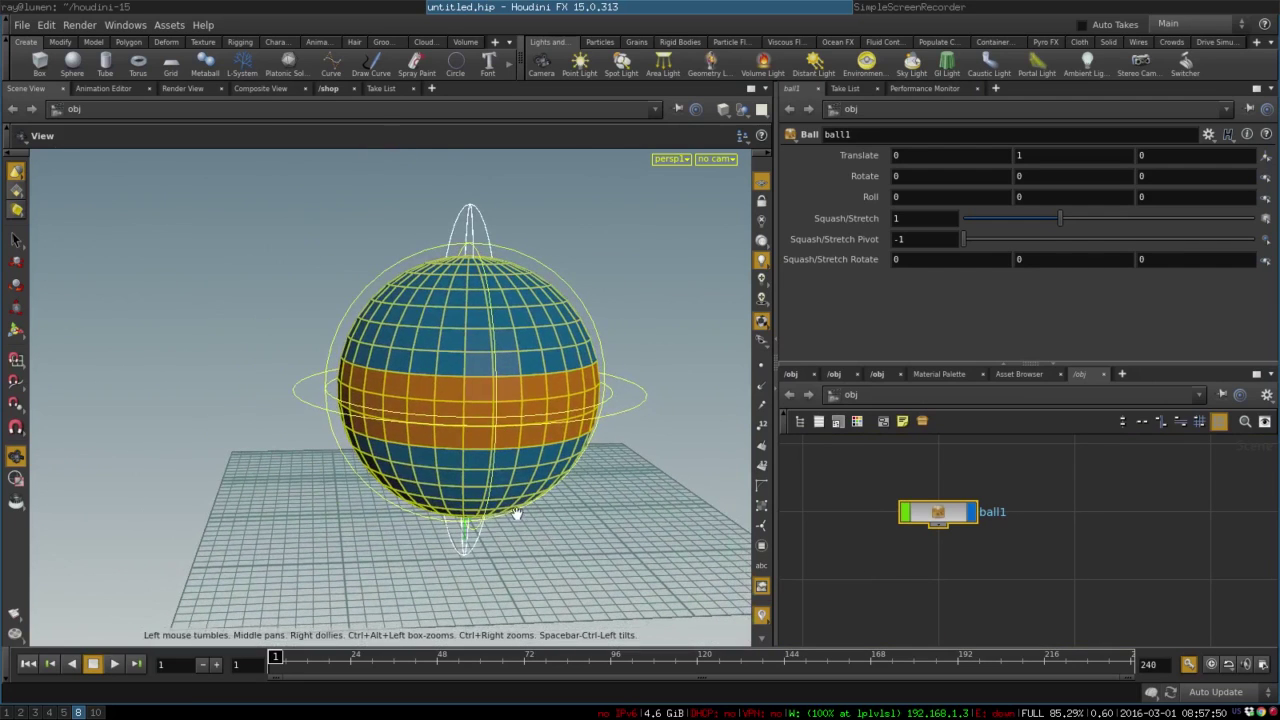
pyautogui.press('s')
pyautogui.click(640, 405)
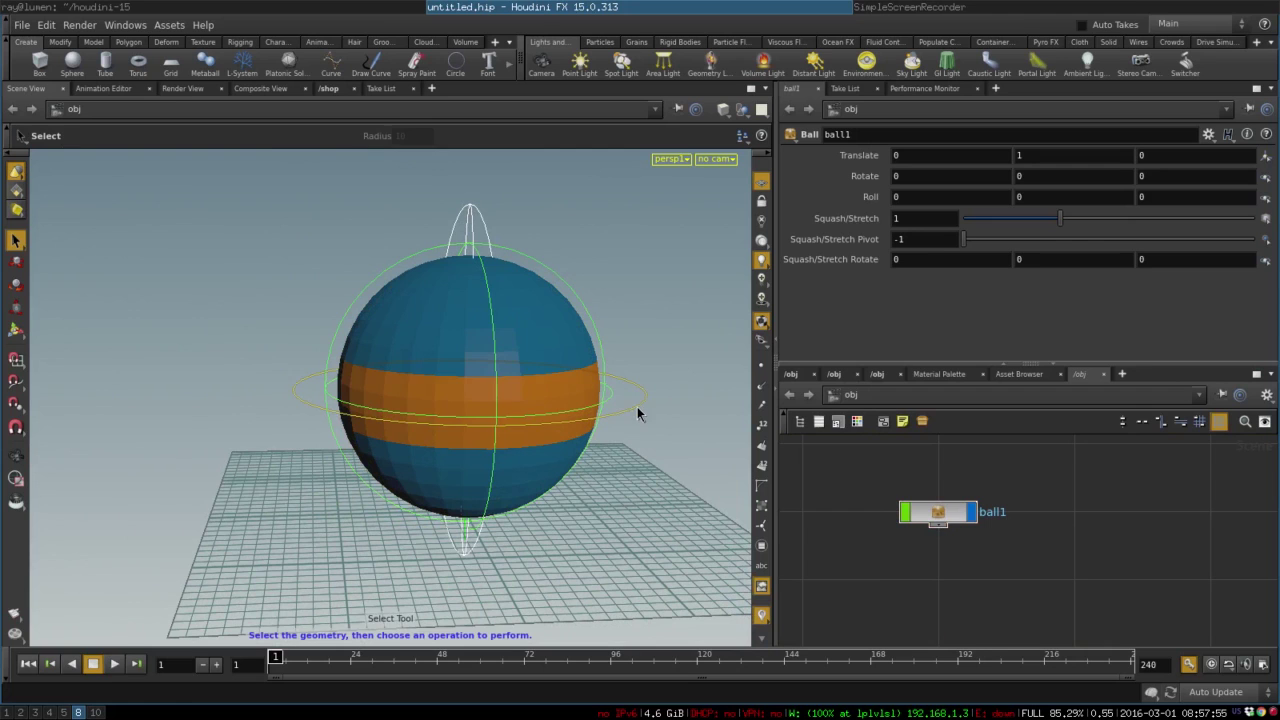
pyautogui.press('r')
pyautogui.press('t')
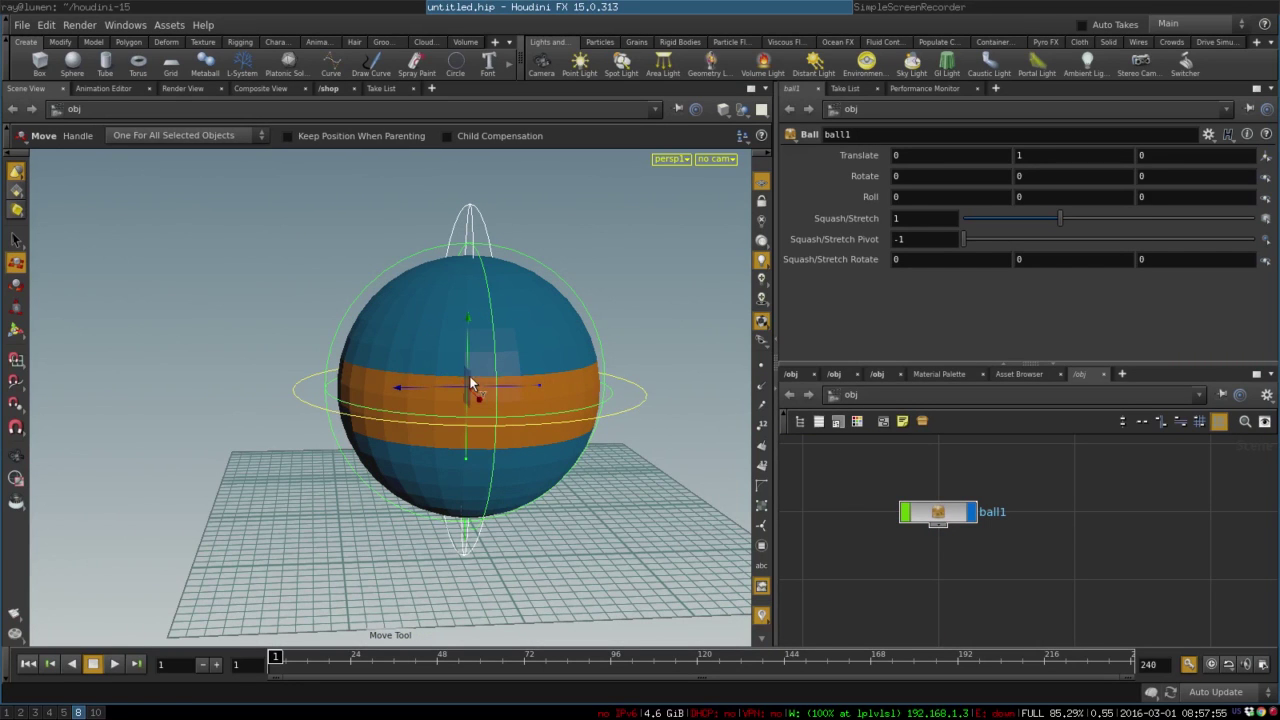
pyautogui.moveTo(493, 387); pyautogui.dragTo(610, 386)
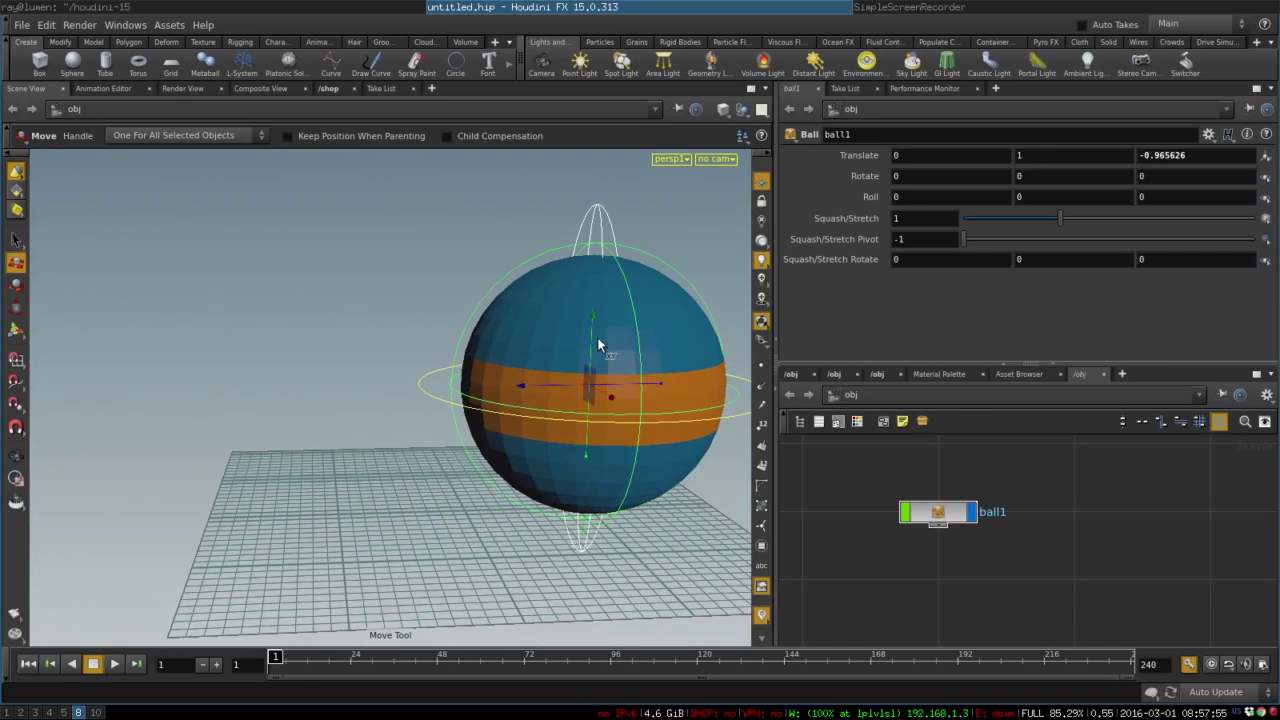
pyautogui.moveTo(591, 338); pyautogui.dragTo(612, 233)
pyautogui.moveTo(631, 280); pyautogui.dragTo(510, 325)
# - Reset the ball's Translate values to their defaults and activate the Rotate tool
pyautogui.press('r')
pyautogui.keyDown('ctrl'); pyautogui.middleClick(872, 176); pyautogui.keyUp('ctrl')
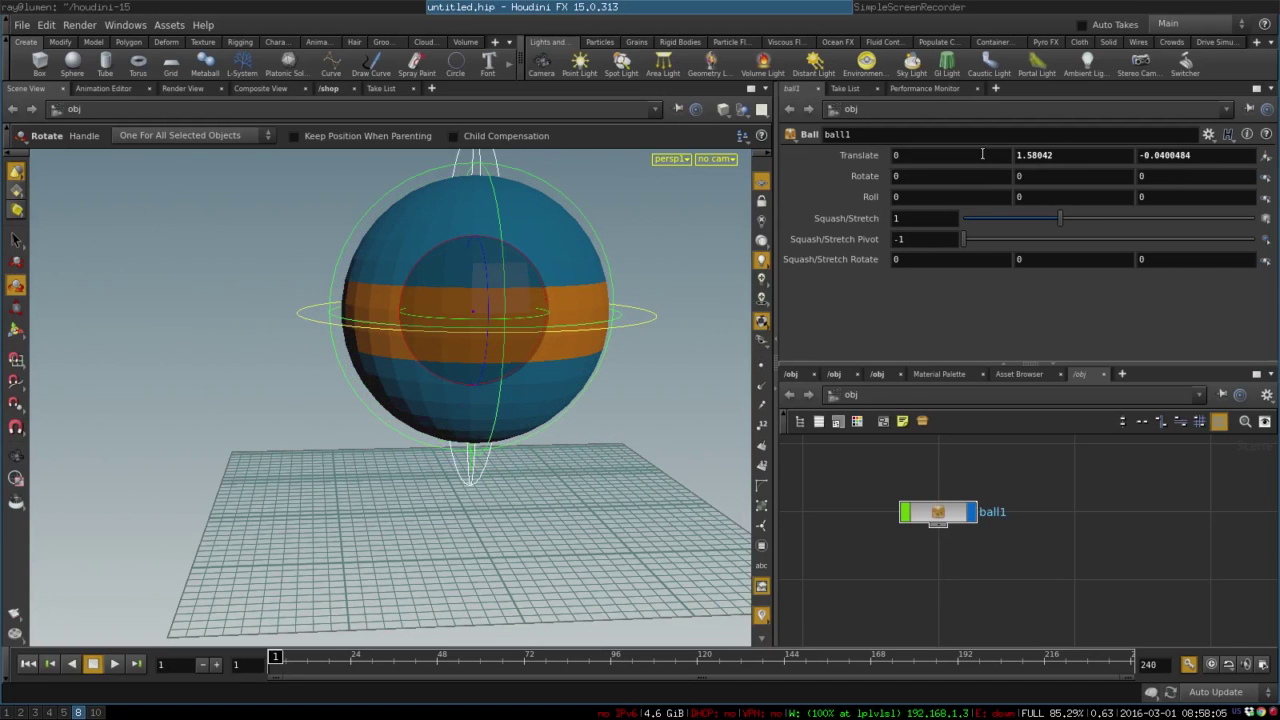
pyautogui.keyDown('ctrl'); pyautogui.middleClick(858, 155); pyautogui.keyUp('ctrl')
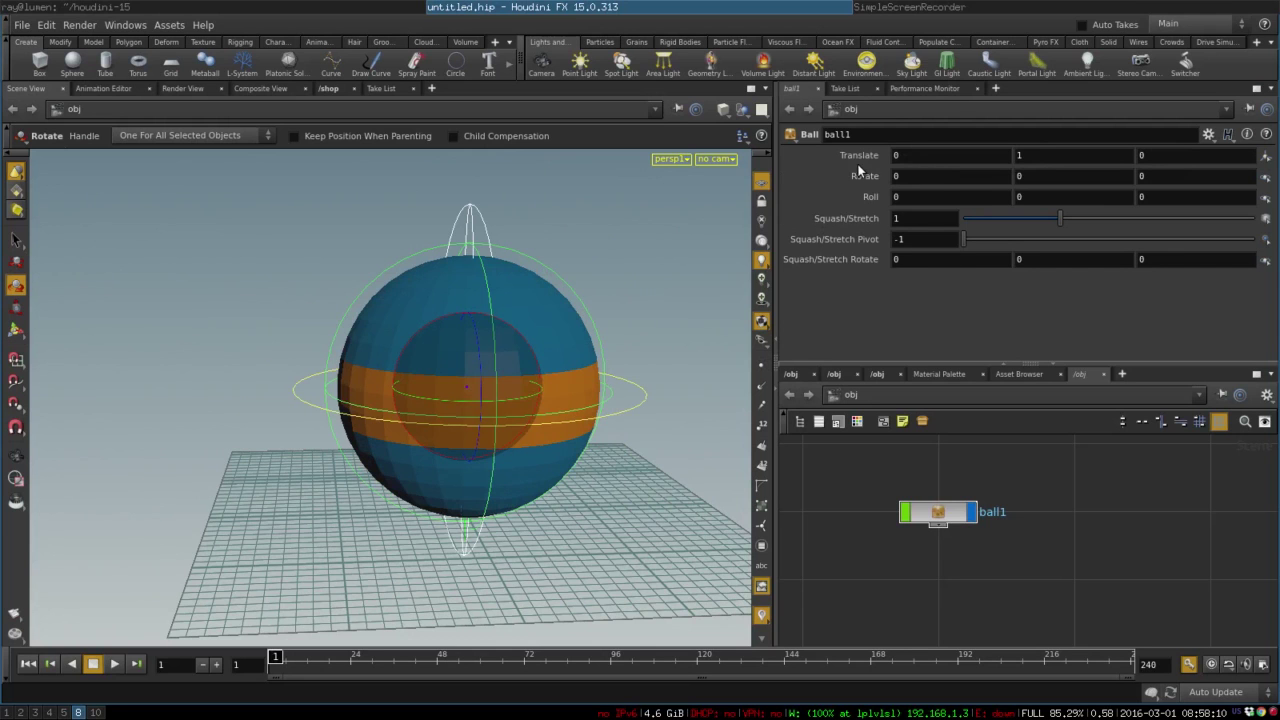
# - Try rotating and rolling the ball with its viewport controls, resetting Rotate and Roll to their defaults after each test
pyautogui.moveTo(463, 349)
pyautogui.mouseDown()
pyautogui.moveTo(458, 368)
pyautogui.moveTo(445, 362)
pyautogui.mouseUp()
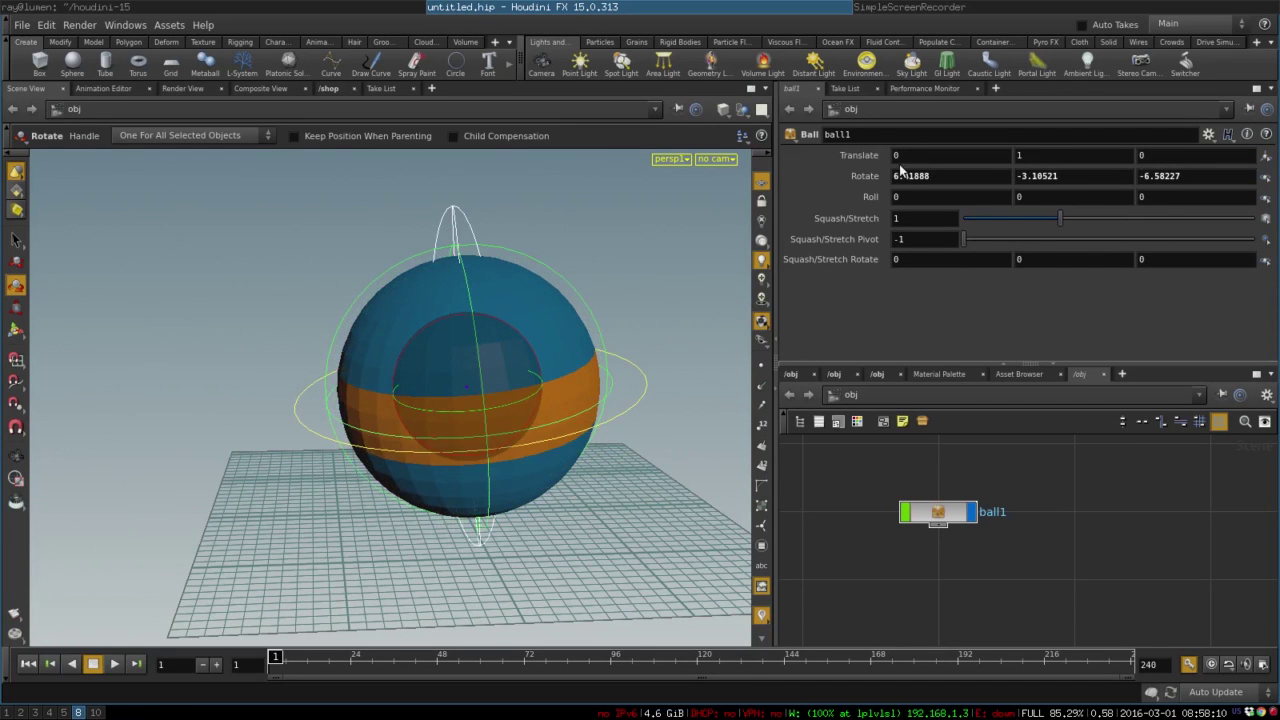
pyautogui.keyDown('ctrl'); pyautogui.middleClick(862, 176); pyautogui.keyUp('ctrl')
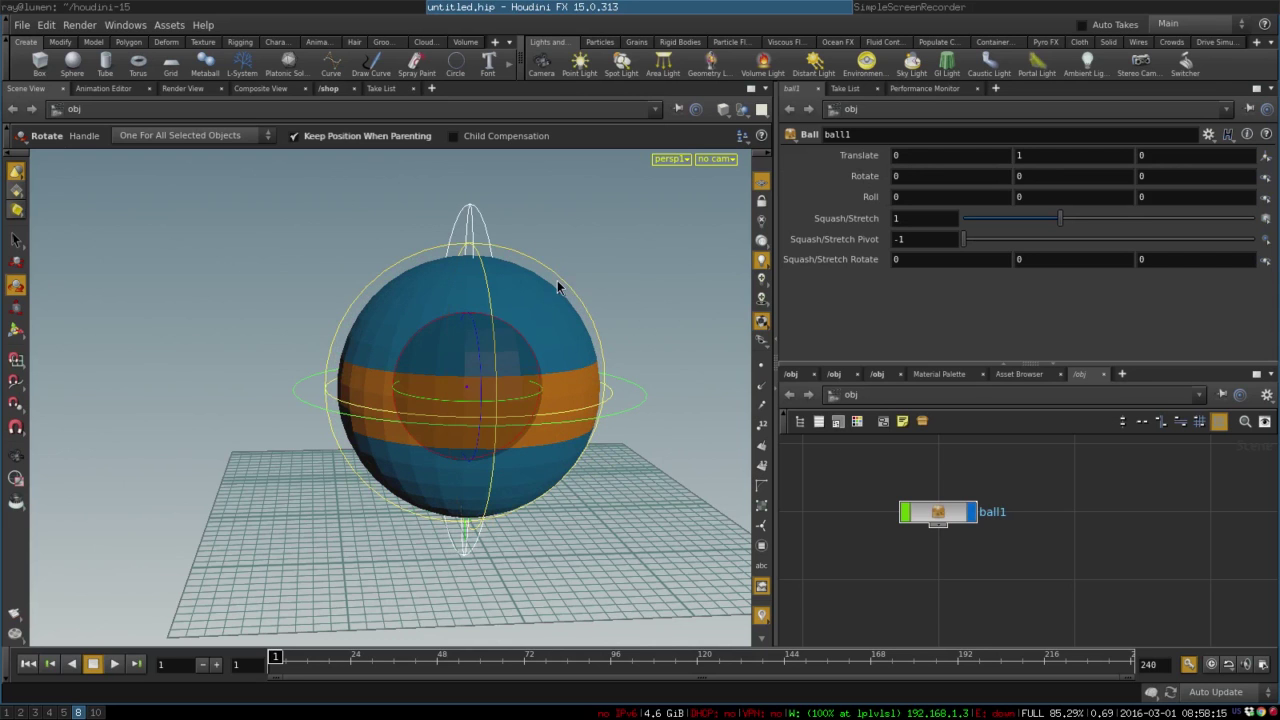
pyautogui.press('Escape')
pyautogui.moveTo(562, 290); pyautogui.dragTo(547, 358)
pyautogui.press('r')
pyautogui.moveTo(464, 402); pyautogui.dragTo(530, 420)
pyautogui.keyDown('ctrl'); pyautogui.middleClick(853, 199); pyautogui.keyUp('ctrl')
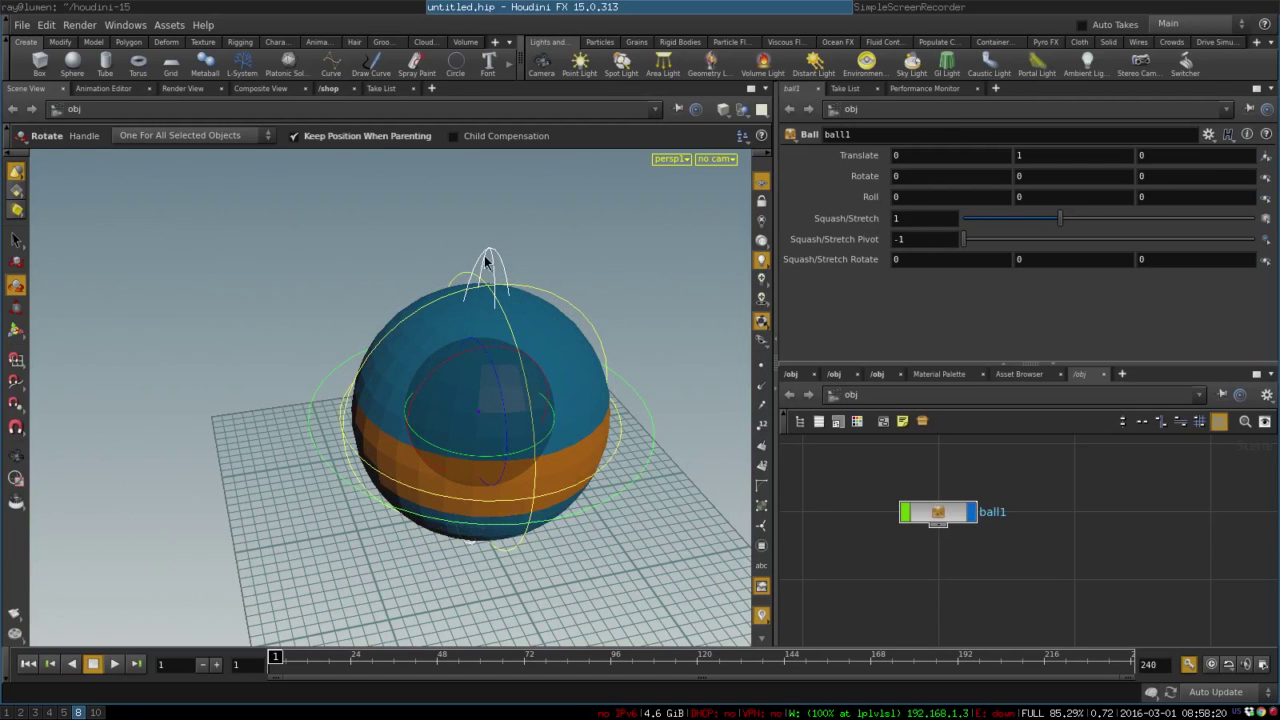
# - Stretch the ball to about 1.5 and tilt the stretch direction to about -8.8, 9, -6.6
pyautogui.press('e')
pyautogui.moveTo(472, 463); pyautogui.dragTo(500, 410)
pyautogui.press('r')
pyautogui.moveTo(445, 460); pyautogui.dragTo(459, 499)
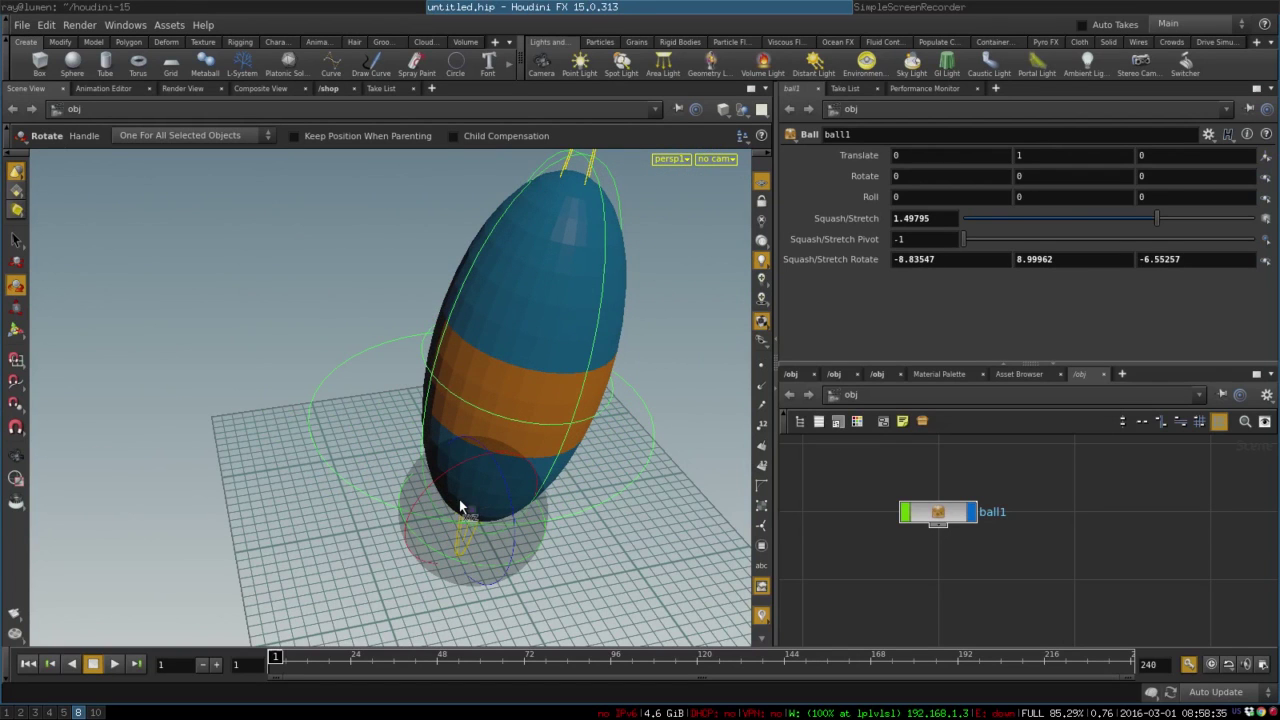
# - Rotate the stretched ball to about -20.5, 26.1, -16.5 and roll it to about -1252
pyautogui.click(489, 236)
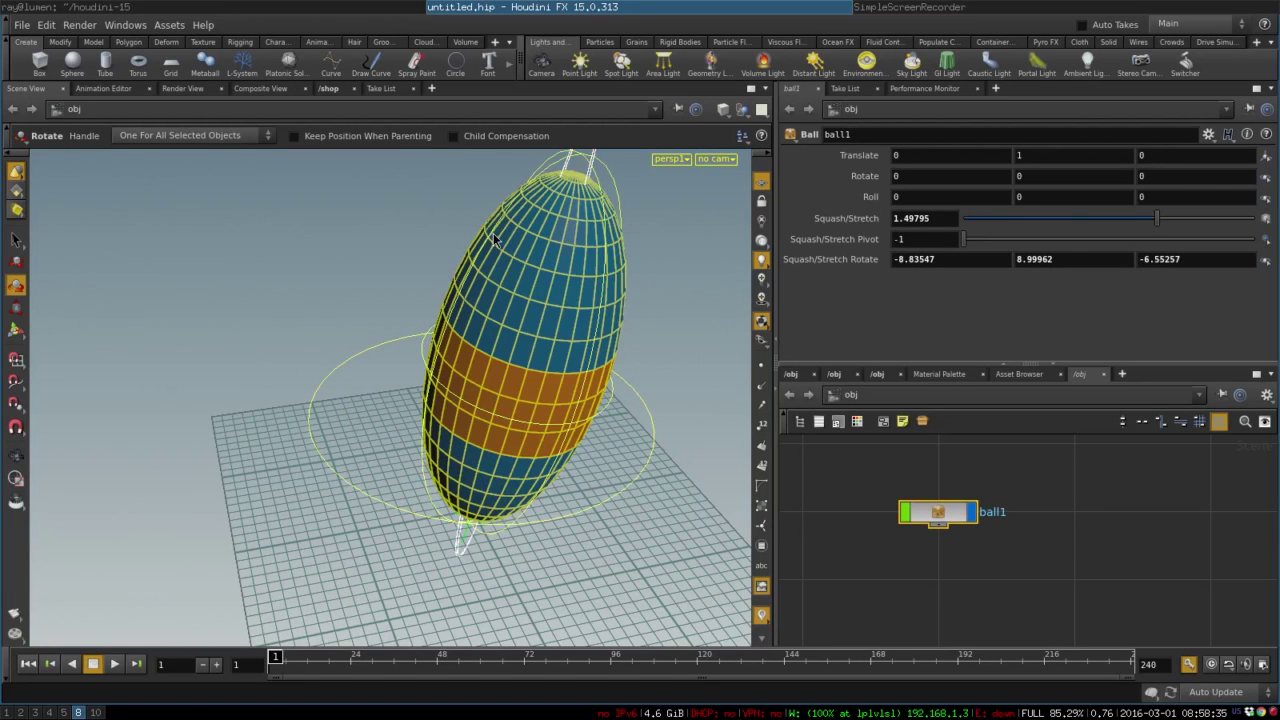
pyautogui.click(615, 180)
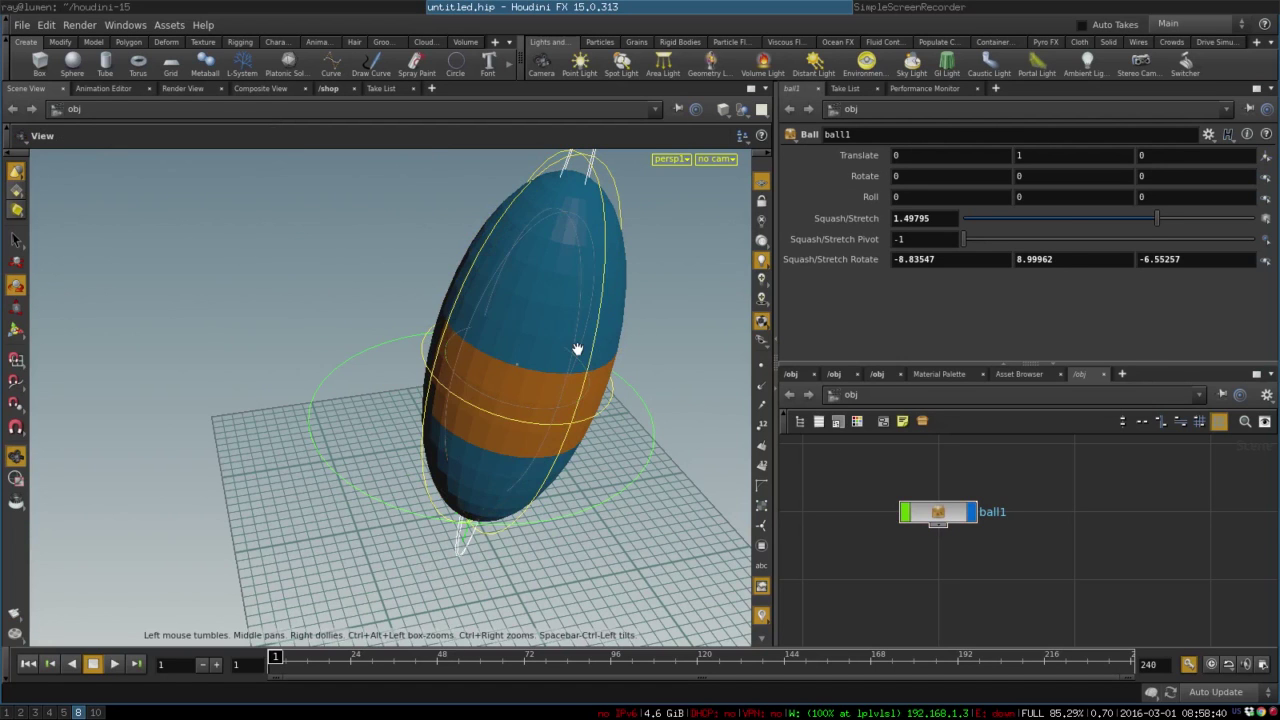
pyautogui.keyDown('alt'); pyautogui.moveTo(575, 346); pyautogui.dragTo(429, 368, button='right'); pyautogui.keyUp('alt')
pyautogui.keyDown('alt'); pyautogui.moveTo(429, 368); pyautogui.dragTo(392, 377); pyautogui.keyUp('alt')
pyautogui.moveTo(413, 296); pyautogui.dragTo(433, 400)
pyautogui.click(541, 428)
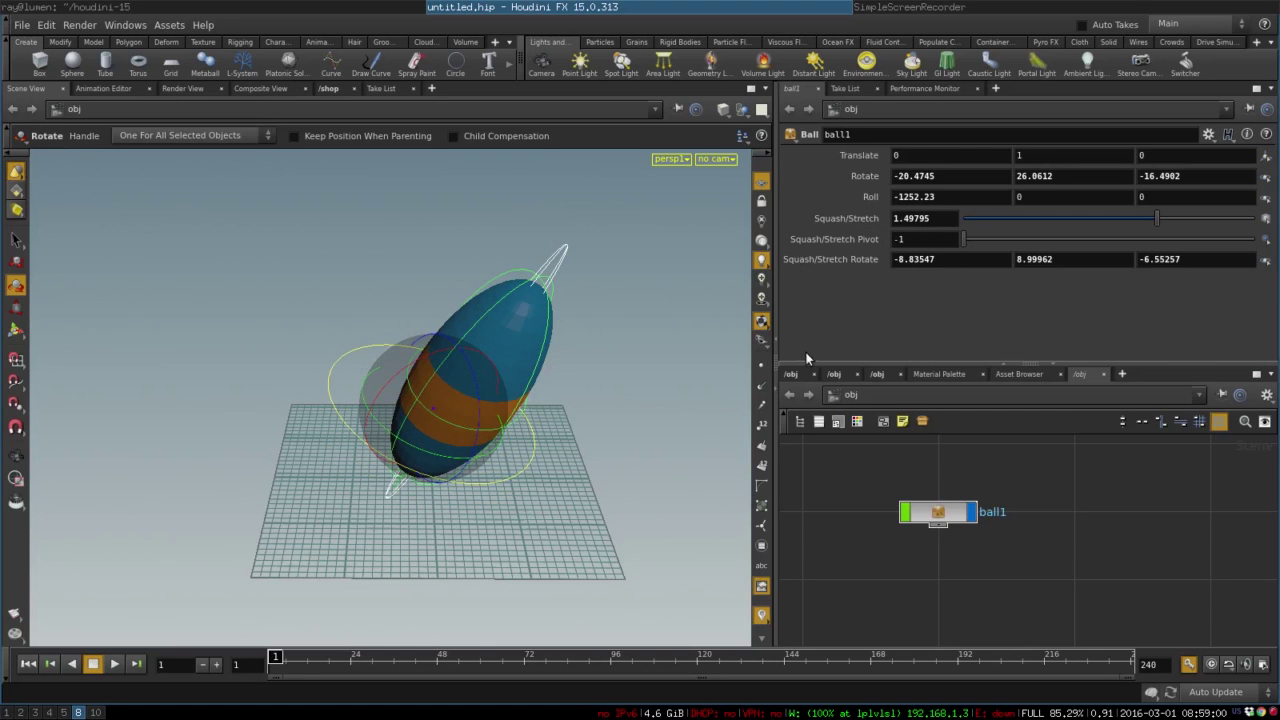
# - Reset the ball's Rotate, Roll, Squash/Stretch and Squash/Stretch Rotate parameters to their defaults
pyautogui.keyDown('ctrl'); pyautogui.middleClick(858, 176); pyautogui.keyUp('ctrl')
pyautogui.keyDown('ctrl'); pyautogui.middleClick(858, 196); pyautogui.keyUp('ctrl')
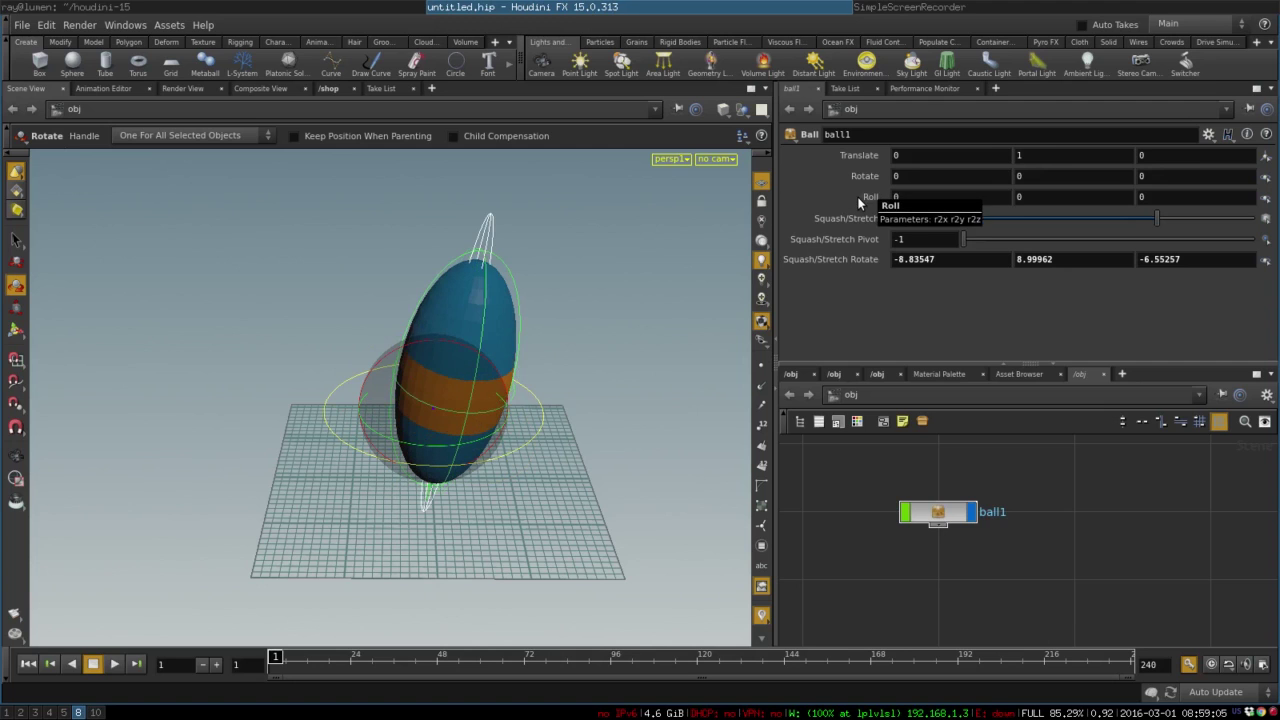
pyautogui.keyDown('ctrl'); pyautogui.middleClick(858, 219); pyautogui.keyUp('ctrl')
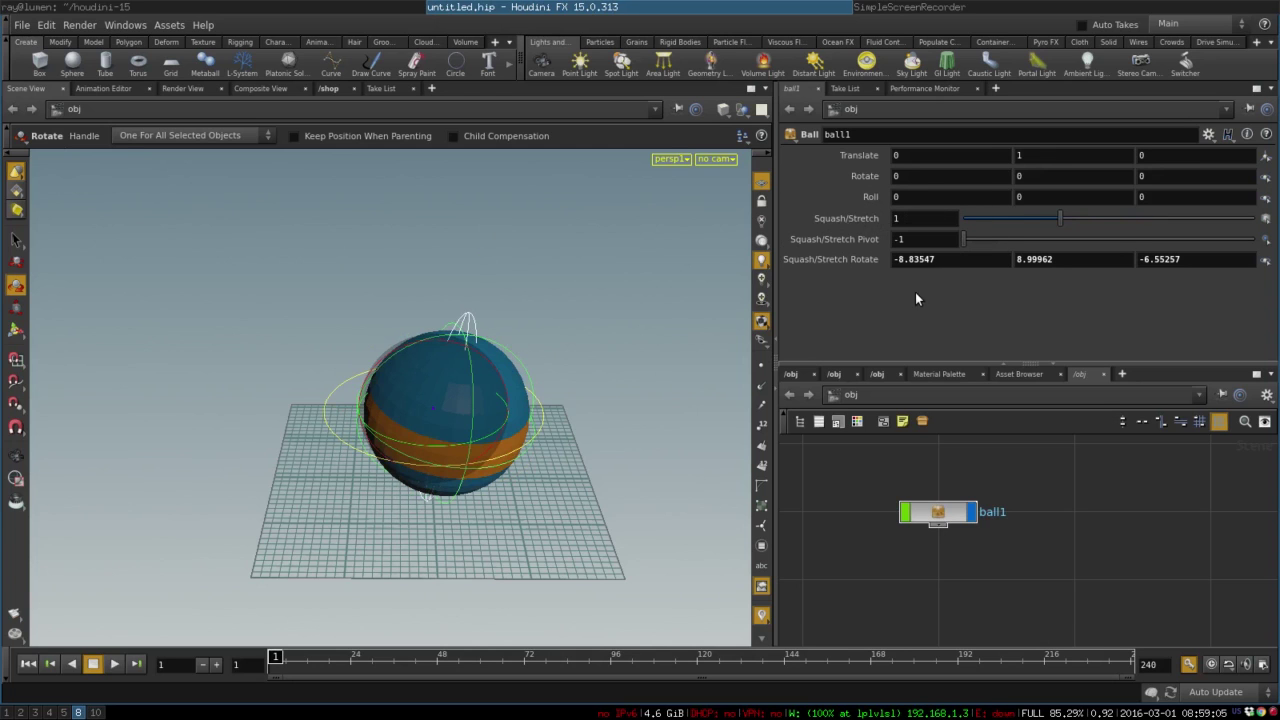
pyautogui.keyDown('ctrl'); pyautogui.middleClick(860, 260); pyautogui.keyUp('ctrl')
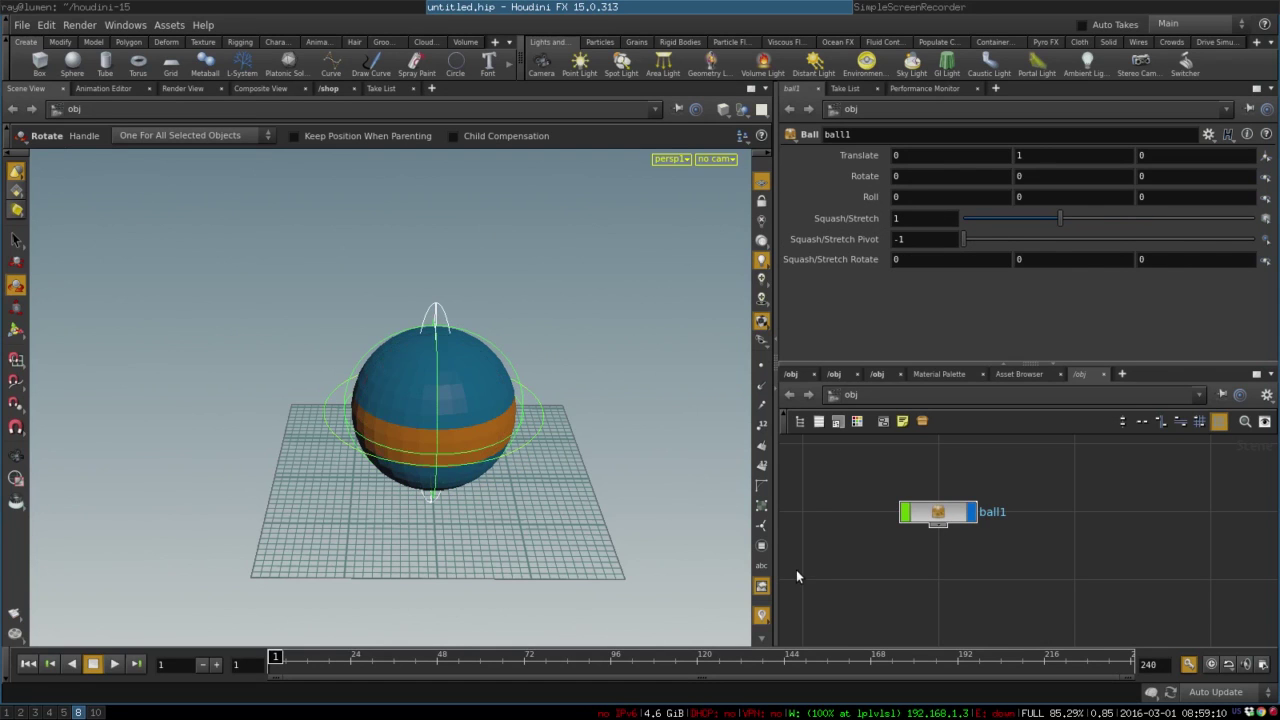
pyautogui.moveTo(814, 552); pyautogui.dragTo(856, 567, button='middle')
pyautogui.keyDown('alt'); pyautogui.moveTo(525, 472); pyautogui.dragTo(440, 369); pyautogui.keyUp('alt')
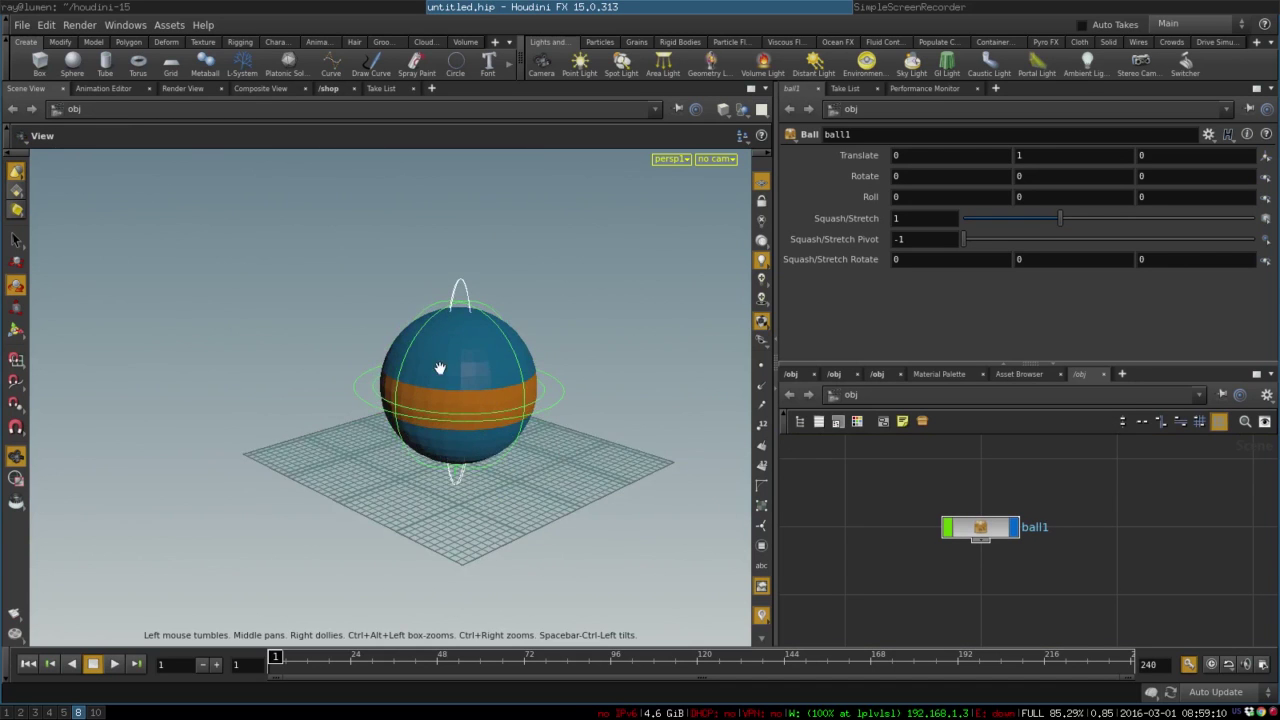
pyautogui.keyDown('alt'); pyautogui.moveTo(440, 369); pyautogui.dragTo(523, 374, button='right'); pyautogui.keyUp('alt')
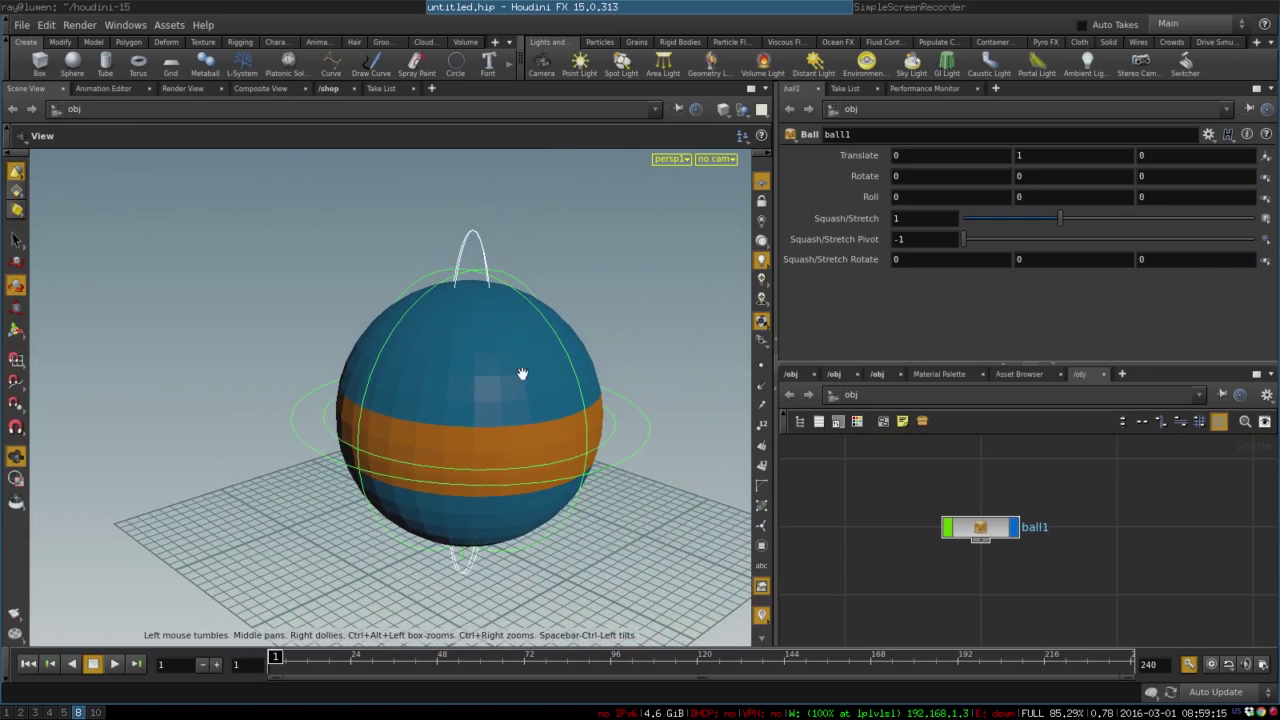
pyautogui.press('r')
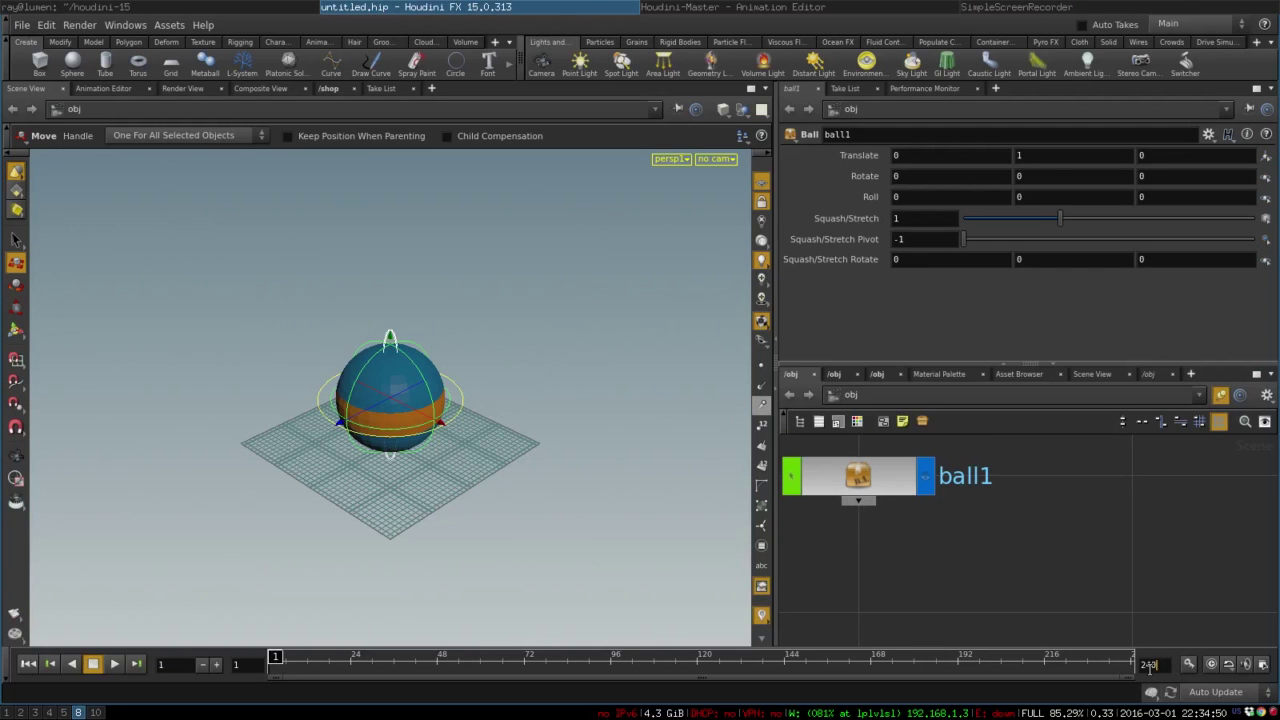
# - Set the end frame of the timeline to 100
pyautogui.moveTo(1128, 676); pyautogui.dragTo(844, 675)
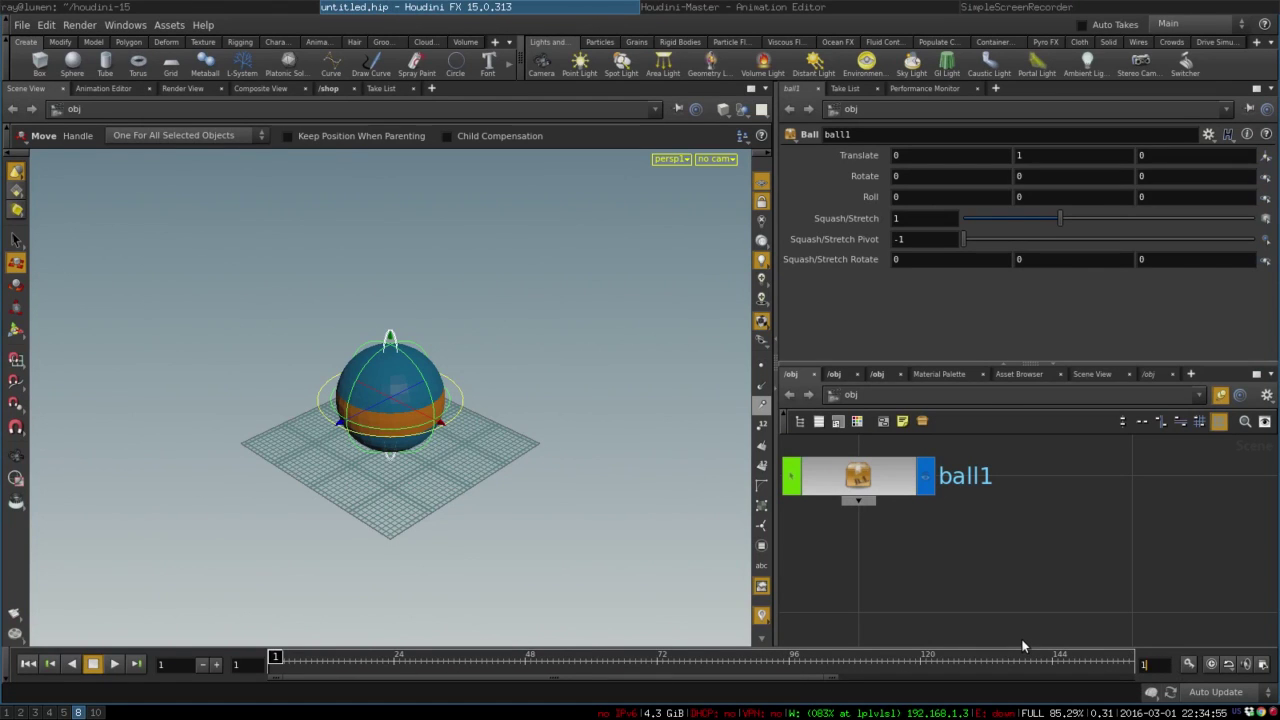
pyautogui.write('100')
pyautogui.press('Return')
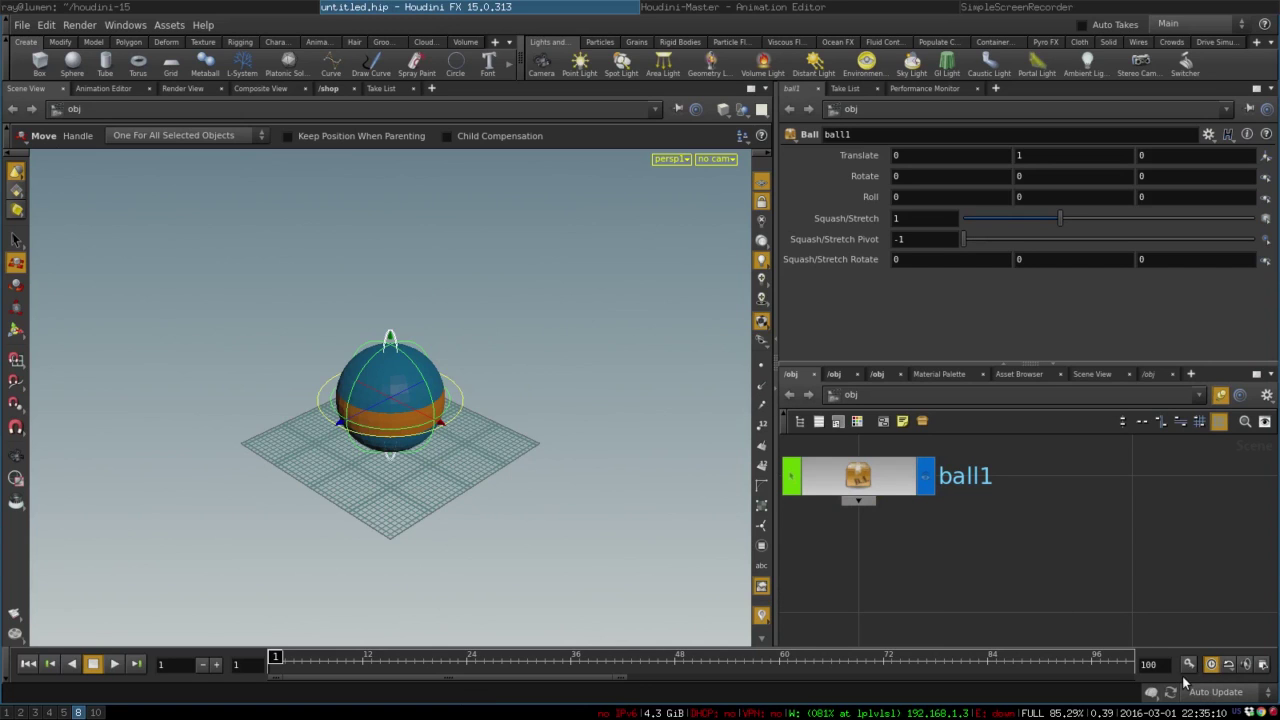
# - Raise the ball straight up until its Translate Y is 16
pyautogui.moveTo(918, 566); pyautogui.dragTo(1027, 594, button='middle')
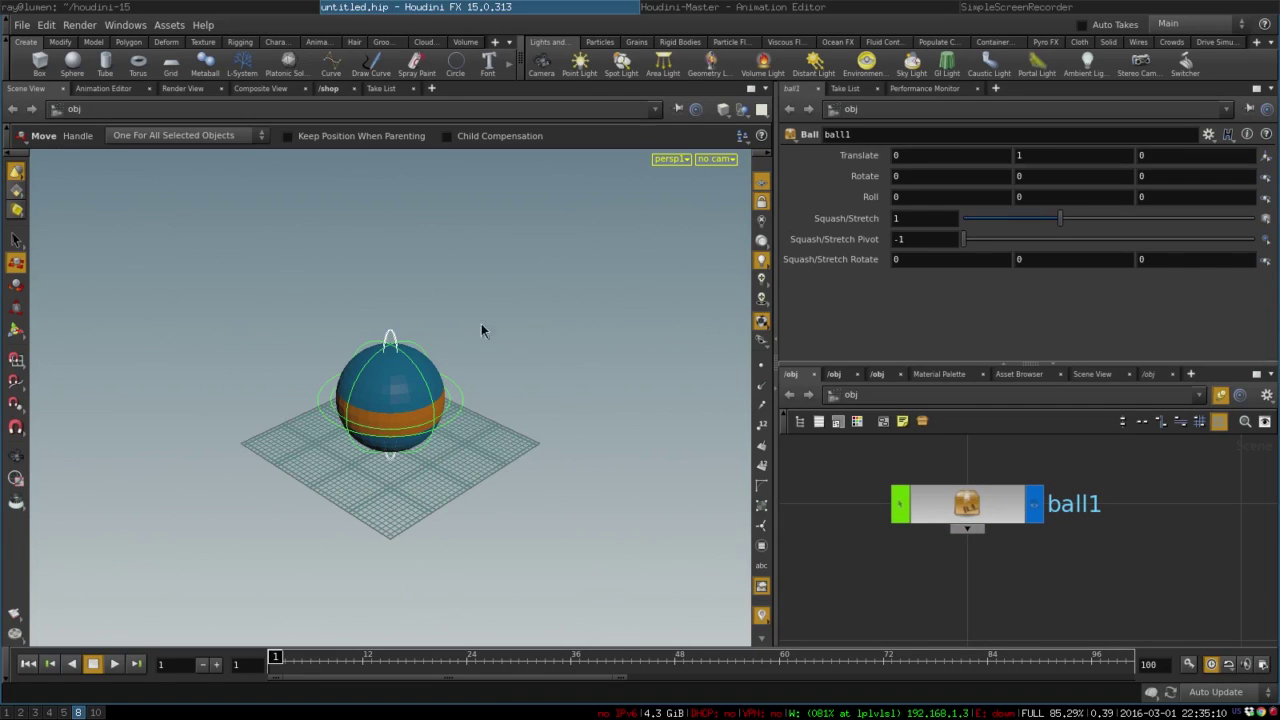
pyautogui.scroll(-4, 509, 337)
pyautogui.press('s')
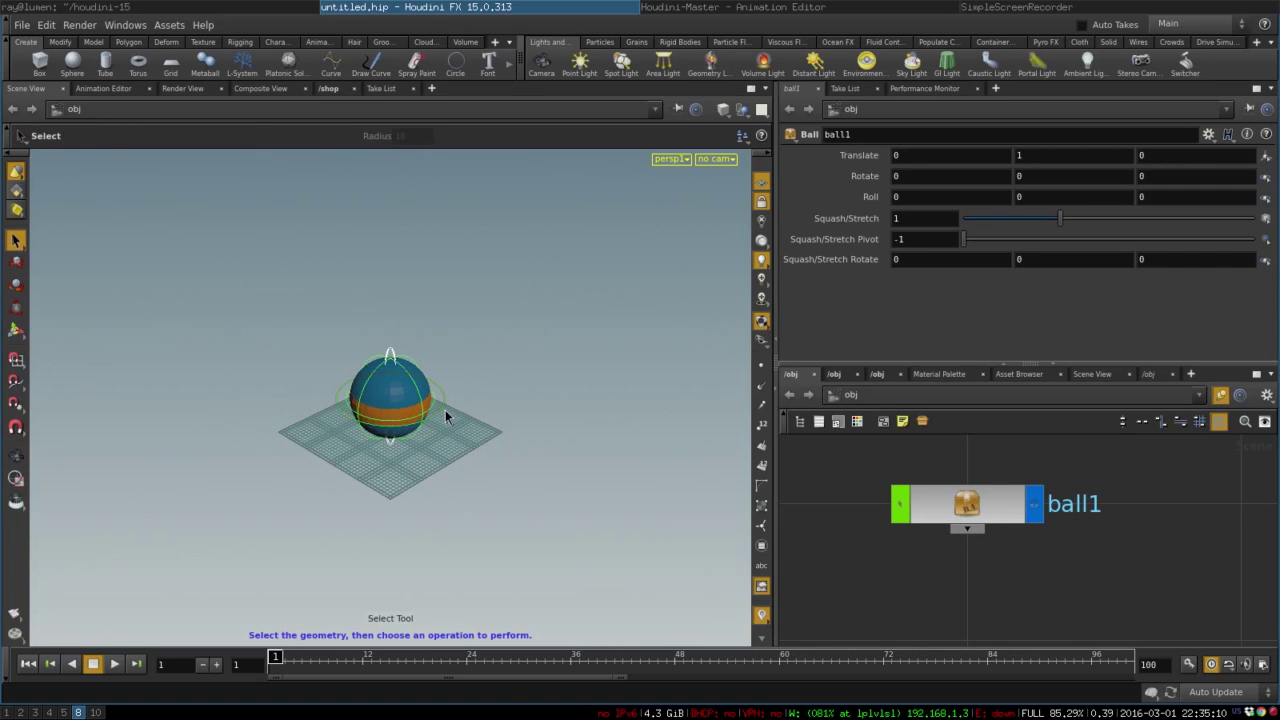
pyautogui.press('t')
pyautogui.moveTo(387, 334); pyautogui.dragTo(410, 172)
pyautogui.keyDown('alt'); pyautogui.moveTo(454, 217); pyautogui.dragTo(304, 284, button='right'); pyautogui.keyUp('alt')
pyautogui.moveTo(390, 272); pyautogui.dragTo(402, 145)
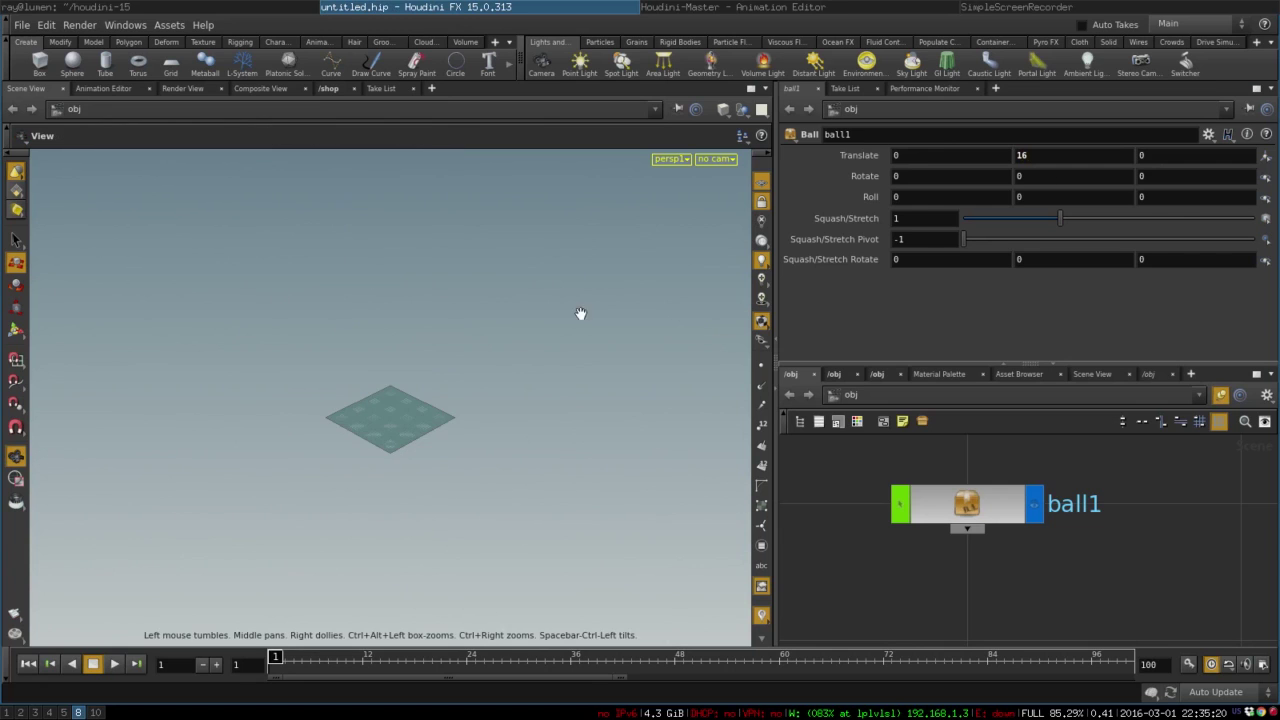
# - Set a keyframe on the ball's Translate Y at frame 1
pyautogui.moveTo(581, 314); pyautogui.dragTo(426, 320, button='right')
pyautogui.moveTo(427, 236); pyautogui.dragTo(437, 326, button='middle')
pyautogui.moveTo(437, 326); pyautogui.dragTo(526, 416, button='right')
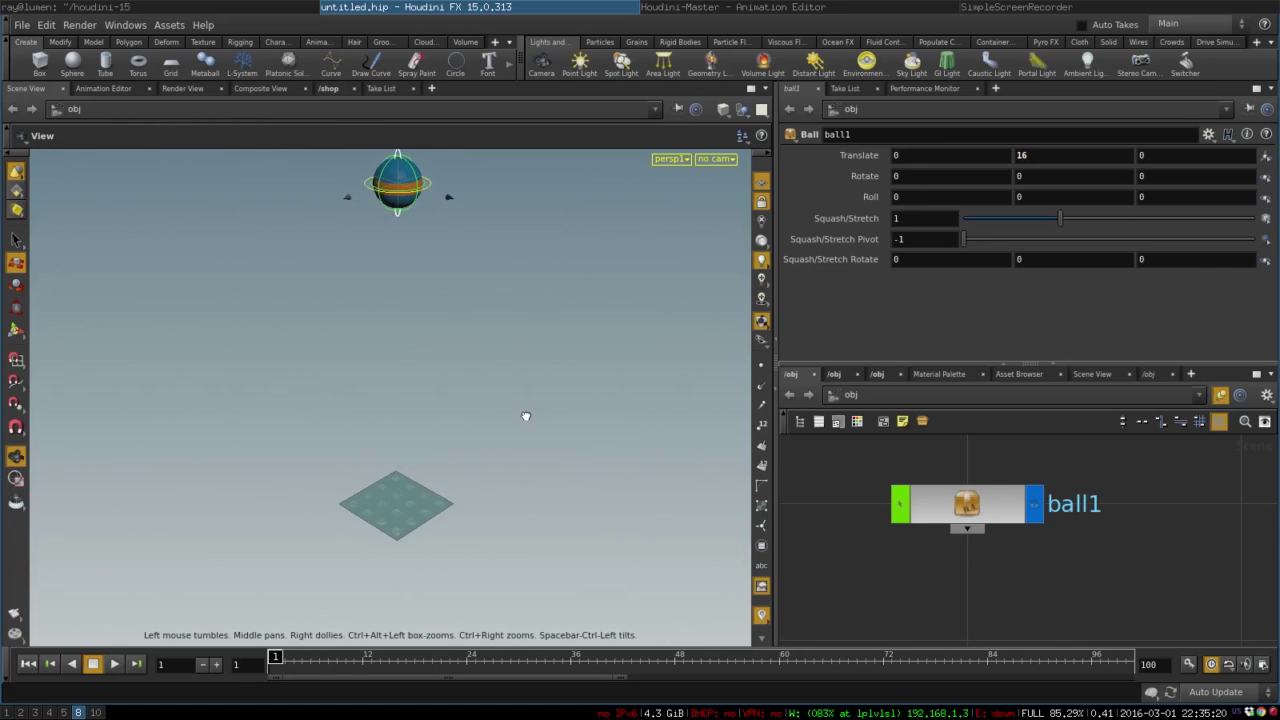
pyautogui.moveTo(543, 351); pyautogui.dragTo(568, 430, button='middle')
pyautogui.press('t')
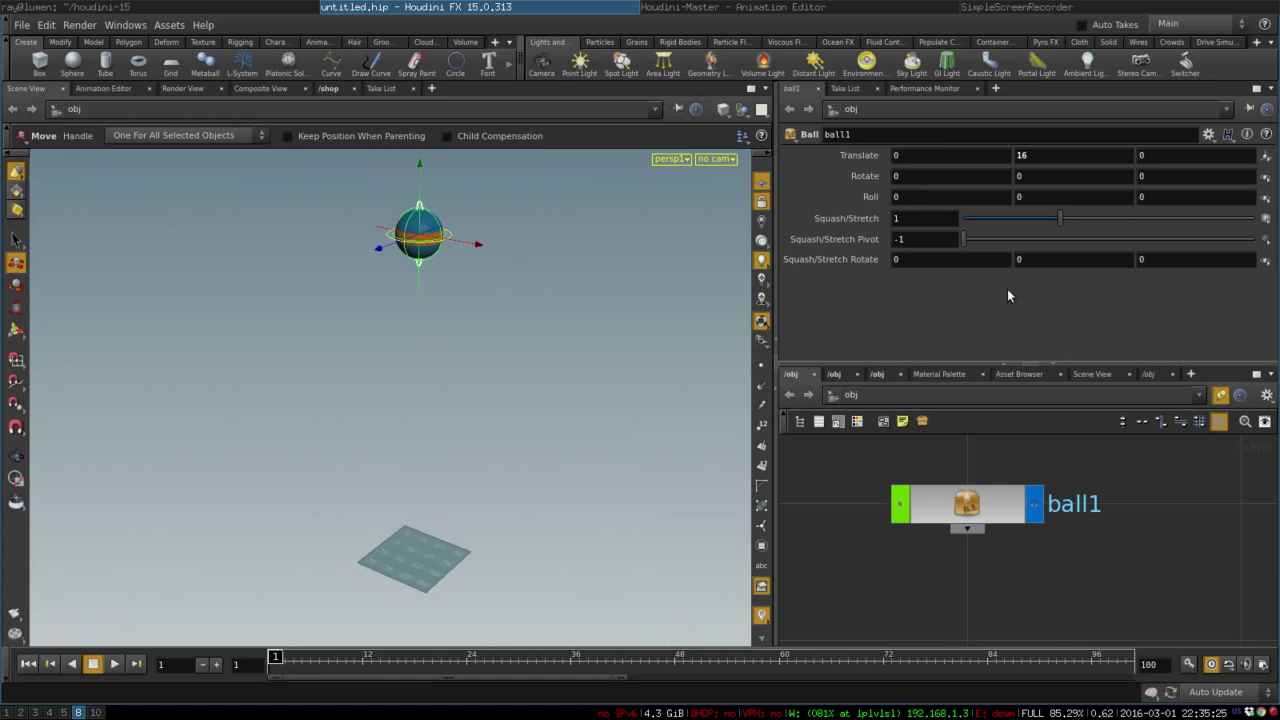
pyautogui.keyDown('alt'); pyautogui.click(1051, 152); pyautogui.keyUp('alt')
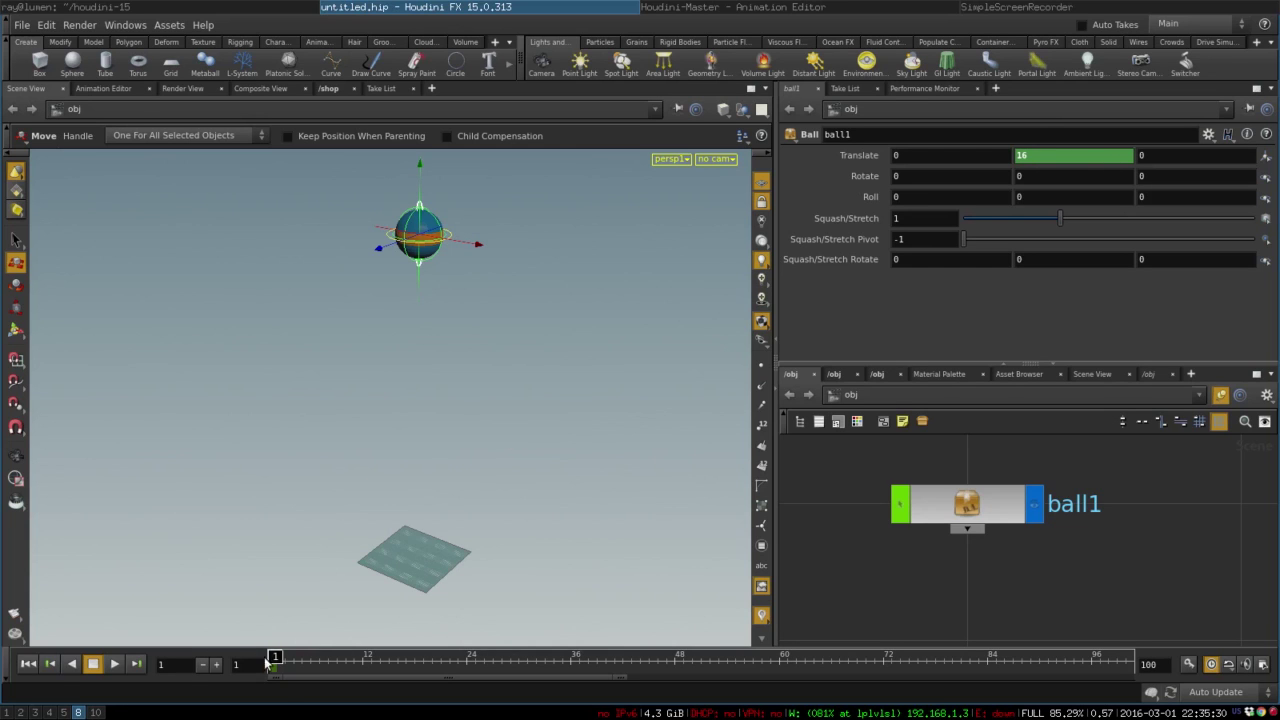
# - Keyframe the ball's Translate Y at 1 on frame 10 and turn on Auto Key
pyautogui.moveTo(274, 661); pyautogui.dragTo(353, 661)
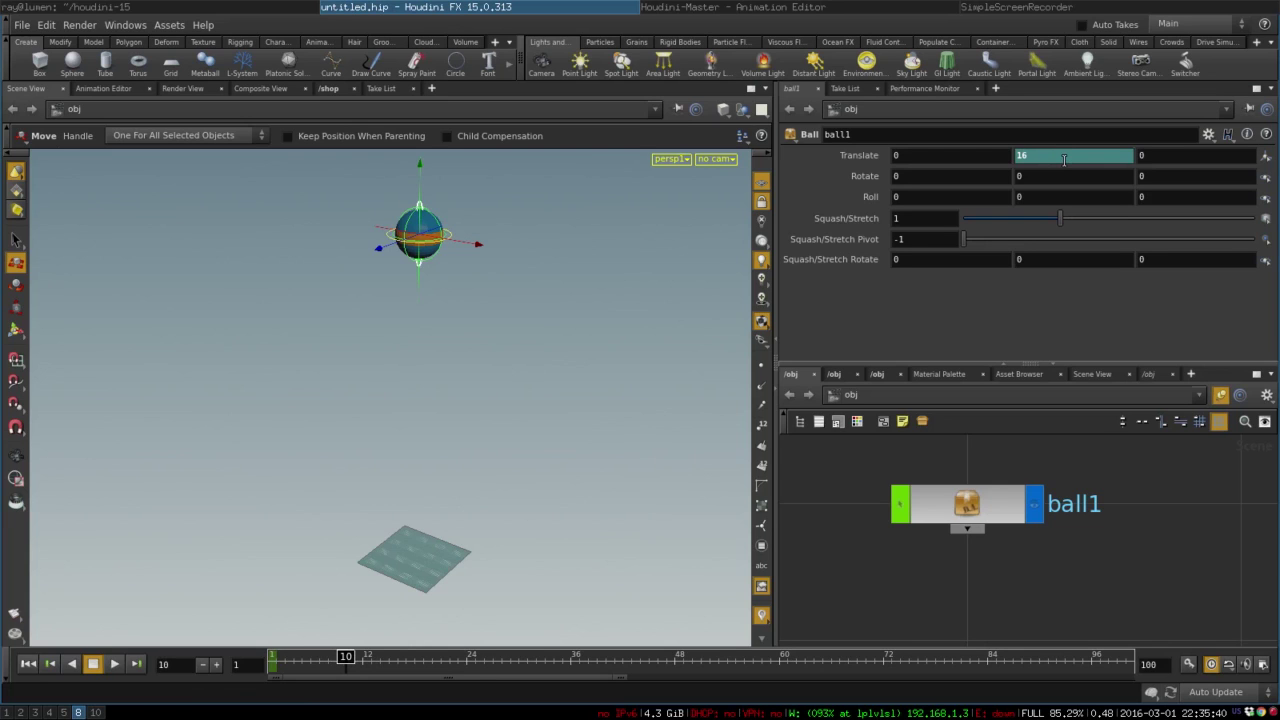
pyautogui.press('BackSpace')
pyautogui.press('Return')
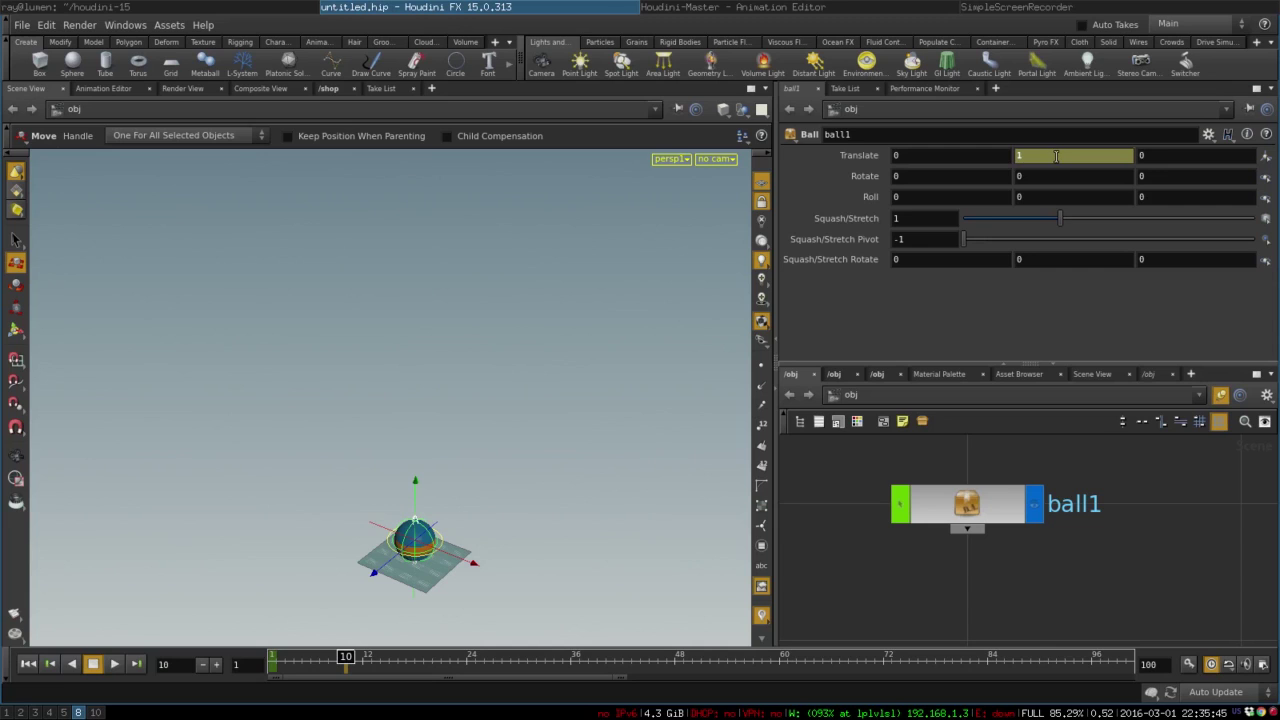
pyautogui.keyDown('alt'); pyautogui.click(1055, 157); pyautogui.keyUp('alt')
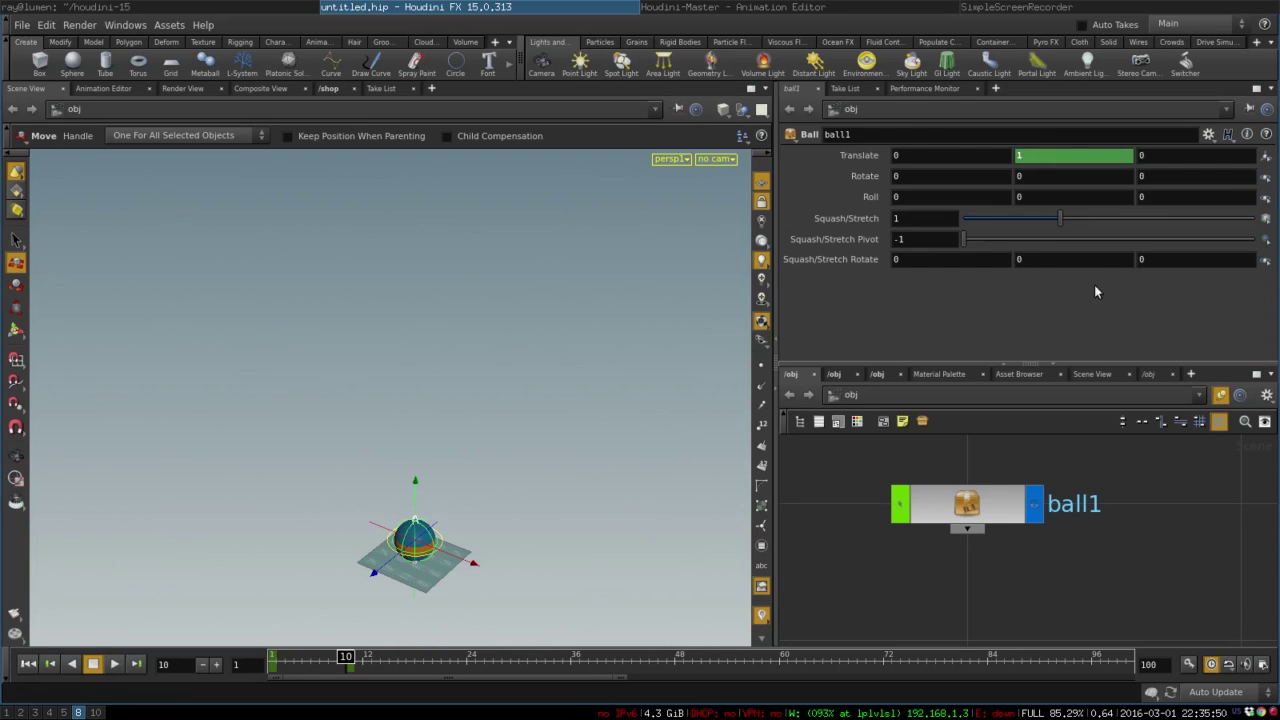
pyautogui.click(1188, 665)
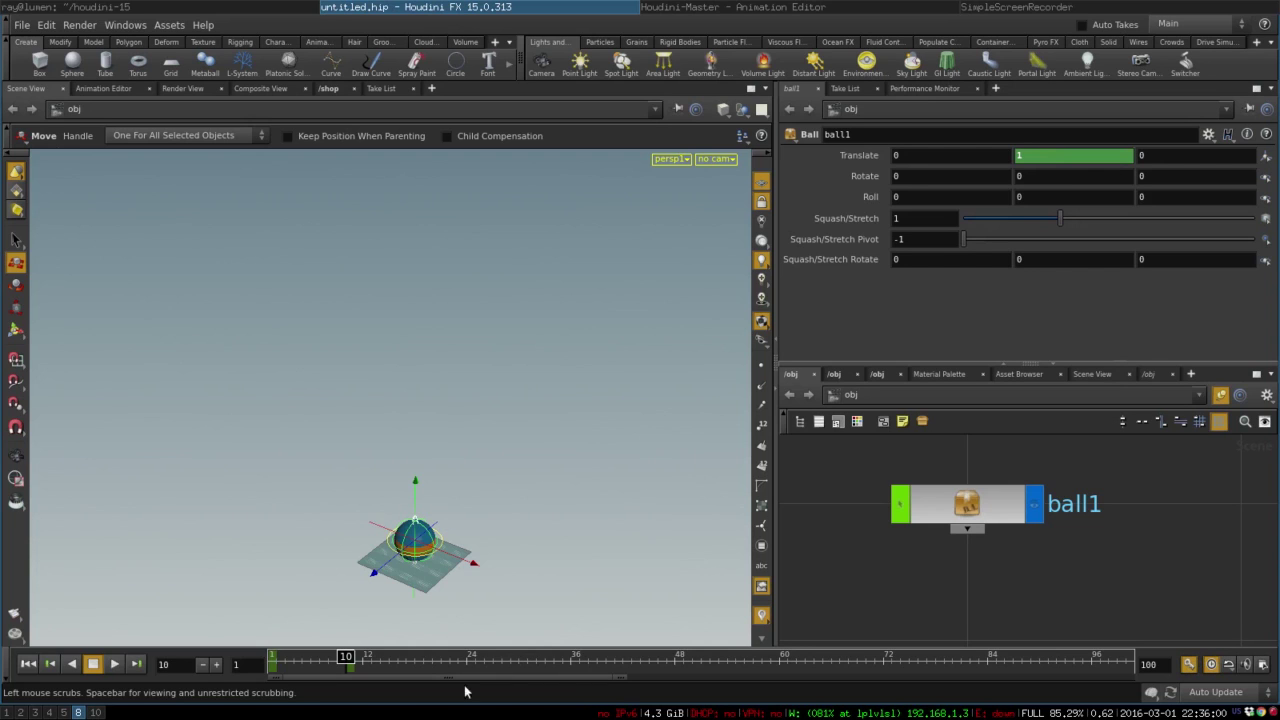
# - Try Auto Key at frame 21 with Translate Y at 2.8 and Translate X at 3, and undo both changes
pyautogui.moveTo(345, 657); pyautogui.dragTo(444, 657)
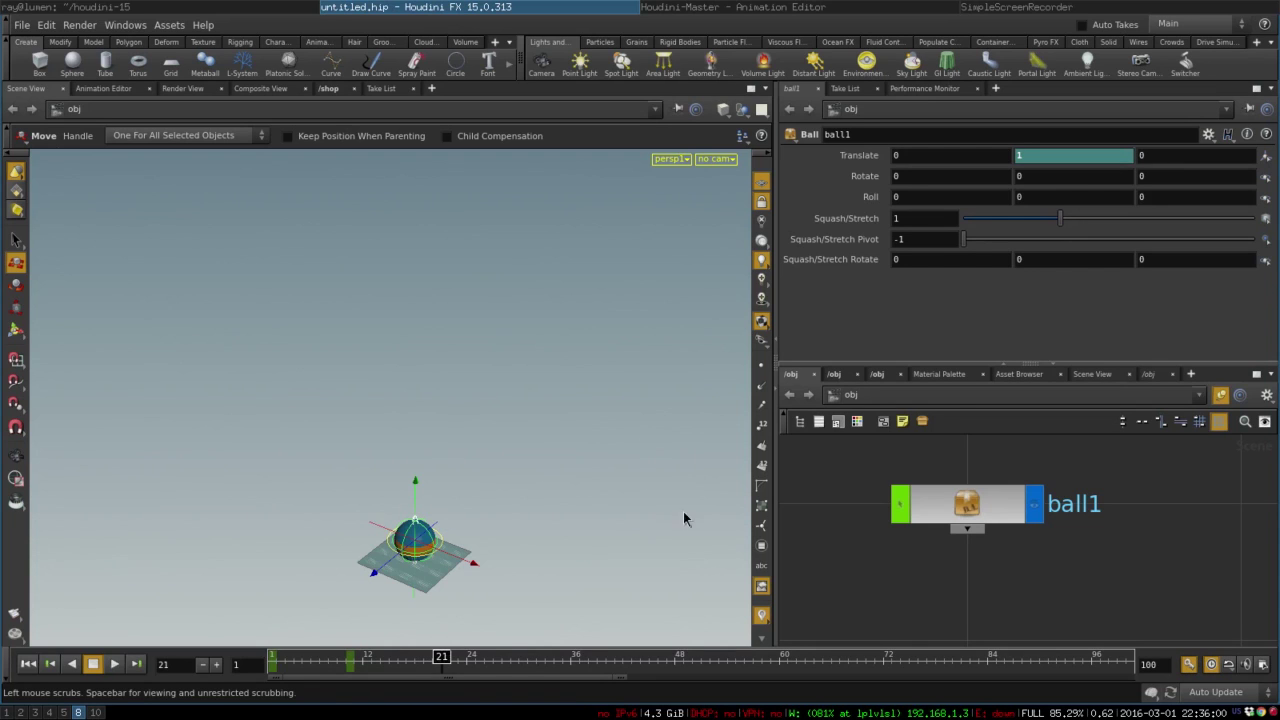
pyautogui.moveTo(1019, 157); pyautogui.dragTo(1160, 144, button='middle')
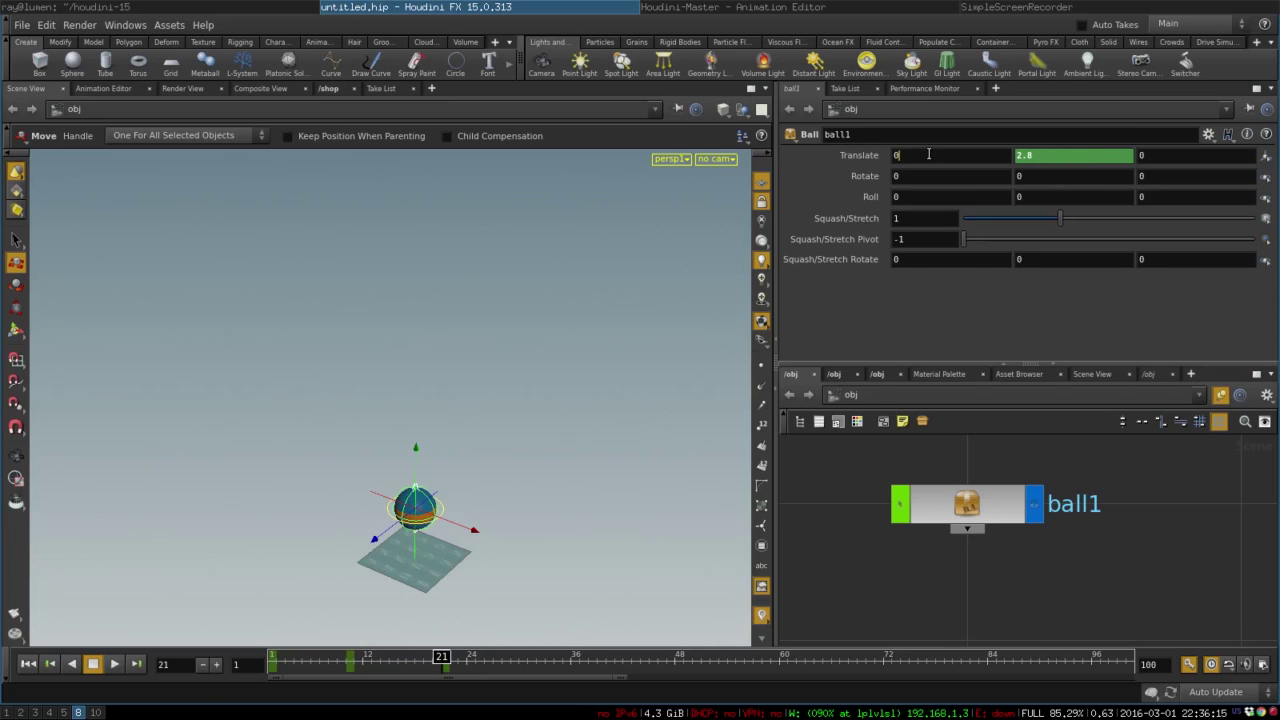
pyautogui.moveTo(928, 154)
pyautogui.mouseDown(button='middle')
pyautogui.moveTo(928, 114)
pyautogui.moveTo(950, 114)
pyautogui.moveTo(928, 151)
pyautogui.mouseUp(button='middle')
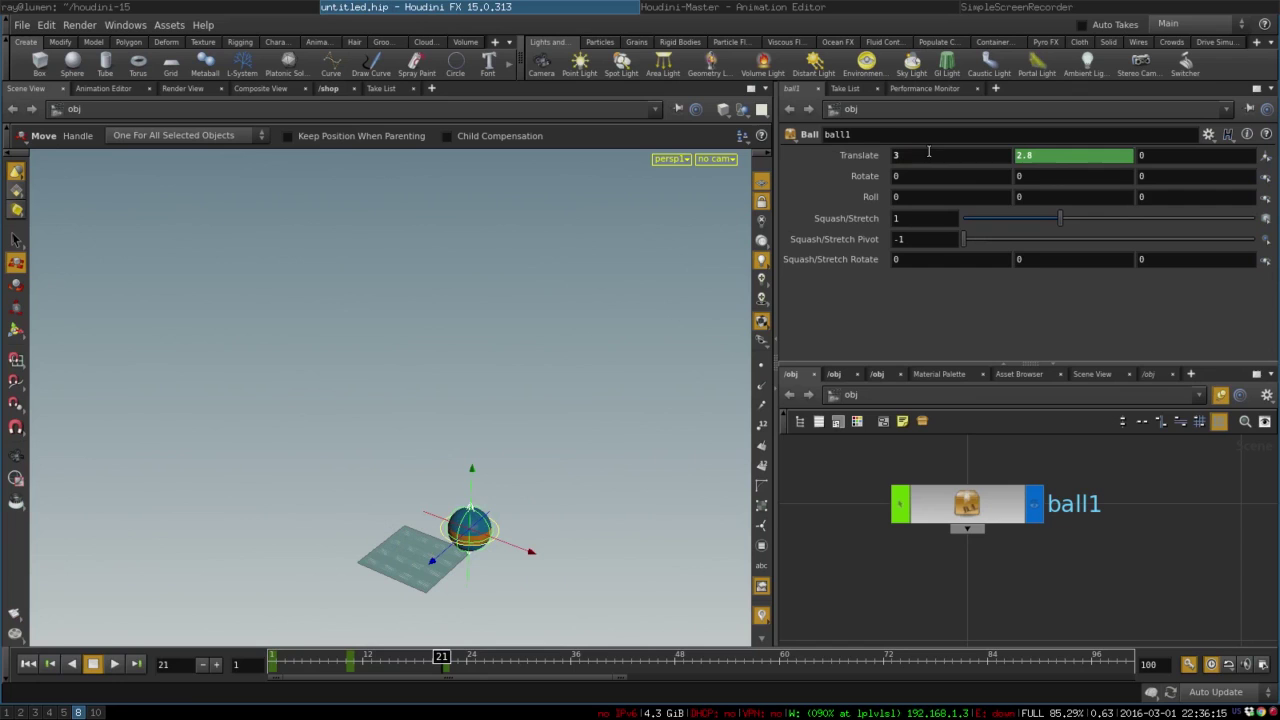
pyautogui.keyDown('ctrl'); pyautogui.middleClick(919, 157); pyautogui.keyUp('ctrl')
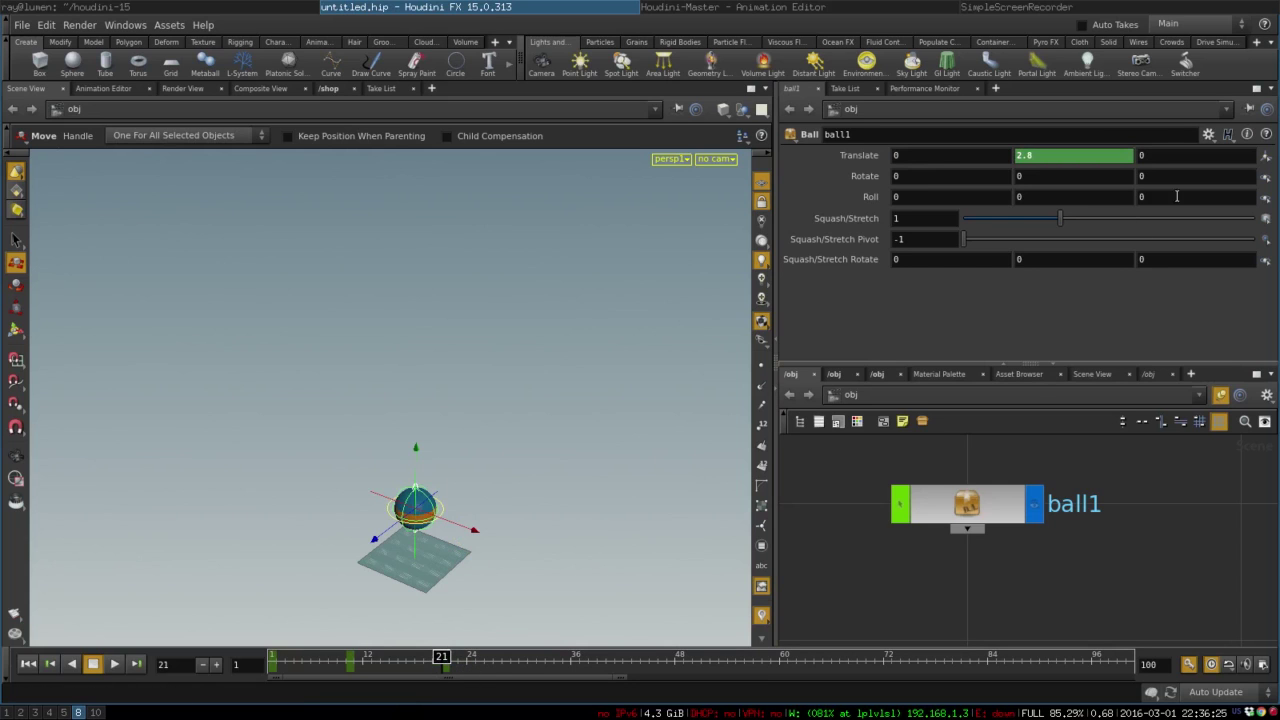
pyautogui.hotkey('ctrl', 'z')
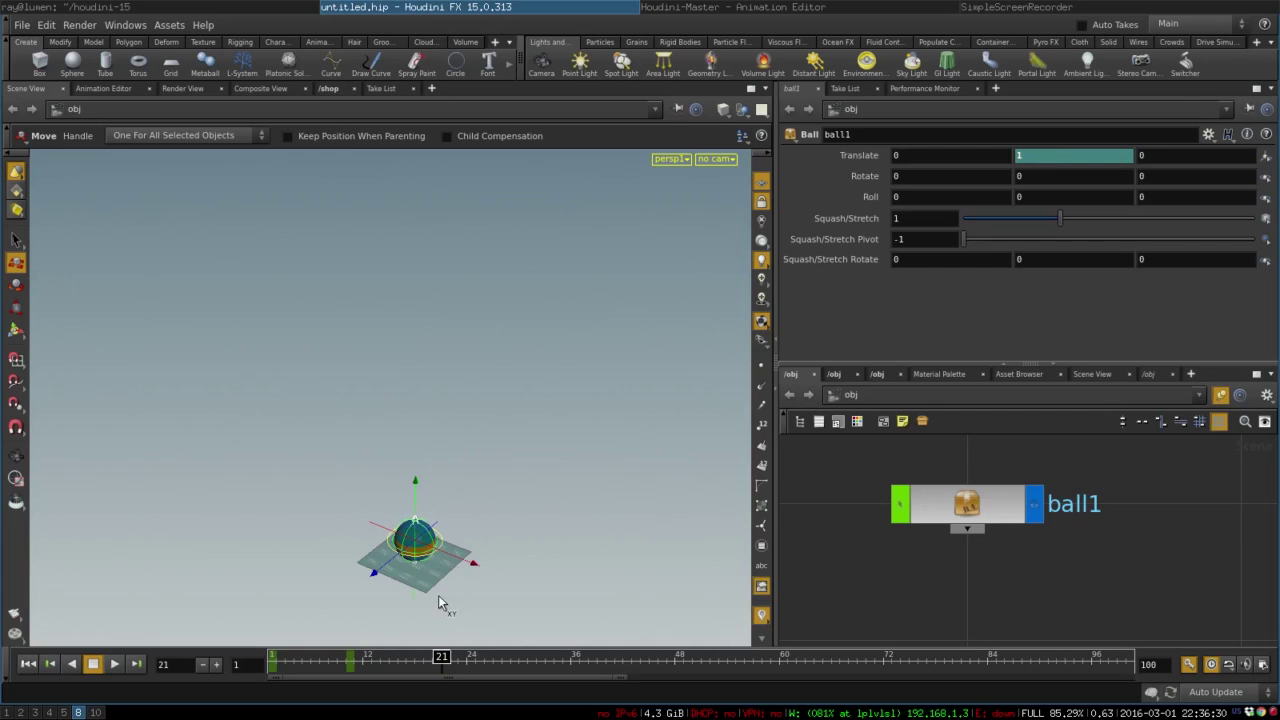
# - Raise the ball at frame 18 and set its keyframed Translate Y to 14
pyautogui.moveTo(441, 657)
pyautogui.mouseDown()
pyautogui.moveTo(272, 657)
pyautogui.moveTo(438, 666)
pyautogui.moveTo(415, 664)
pyautogui.mouseUp()
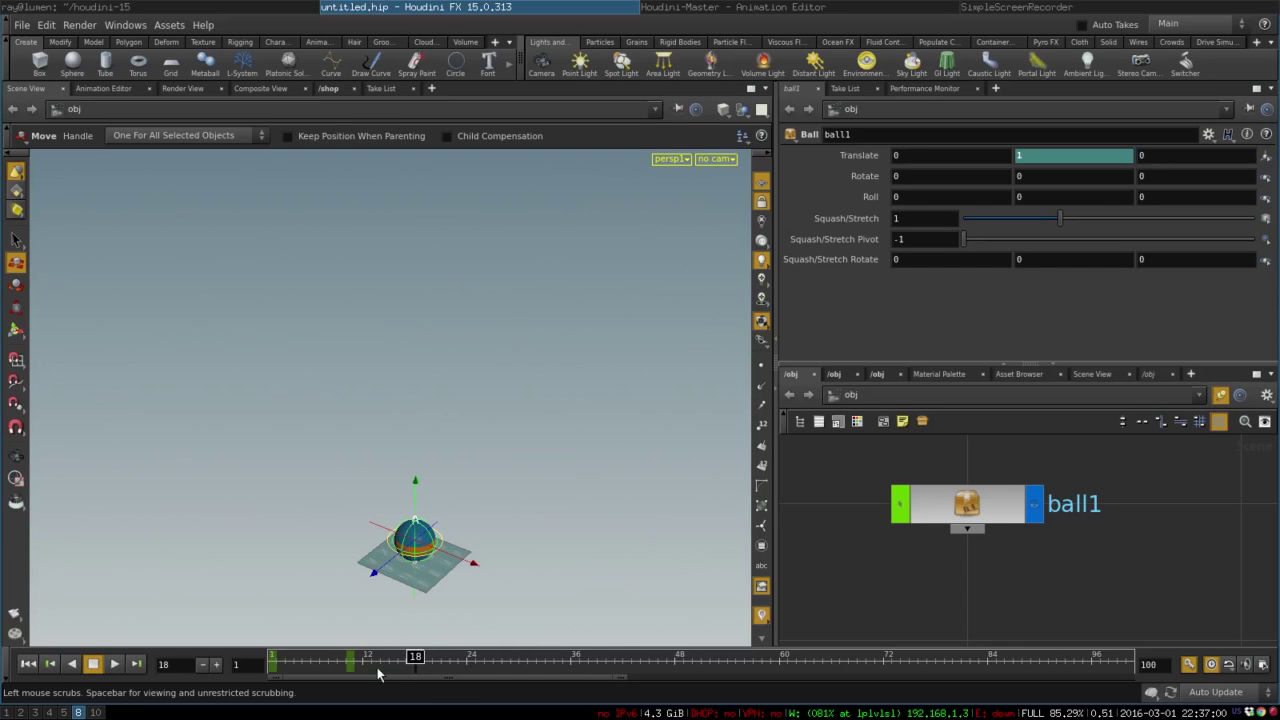
pyautogui.moveTo(360, 672); pyautogui.dragTo(418, 670)
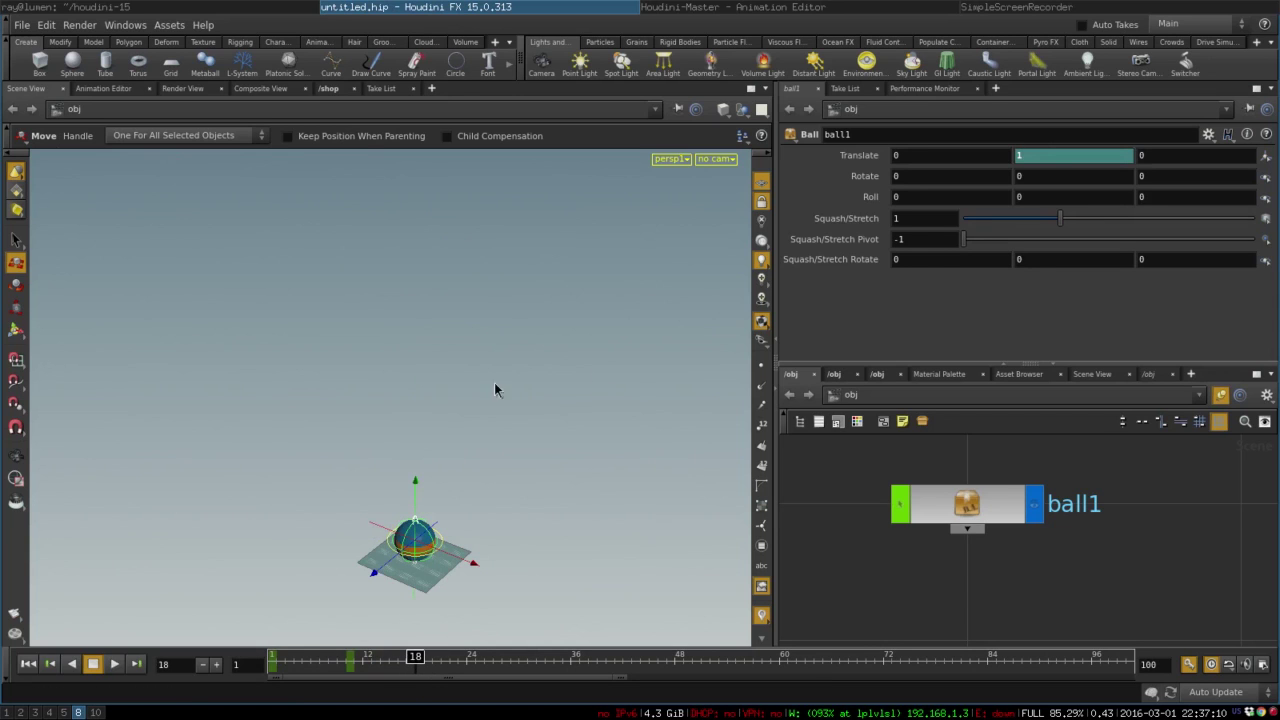
pyautogui.moveTo(416, 489); pyautogui.dragTo(432, 251)
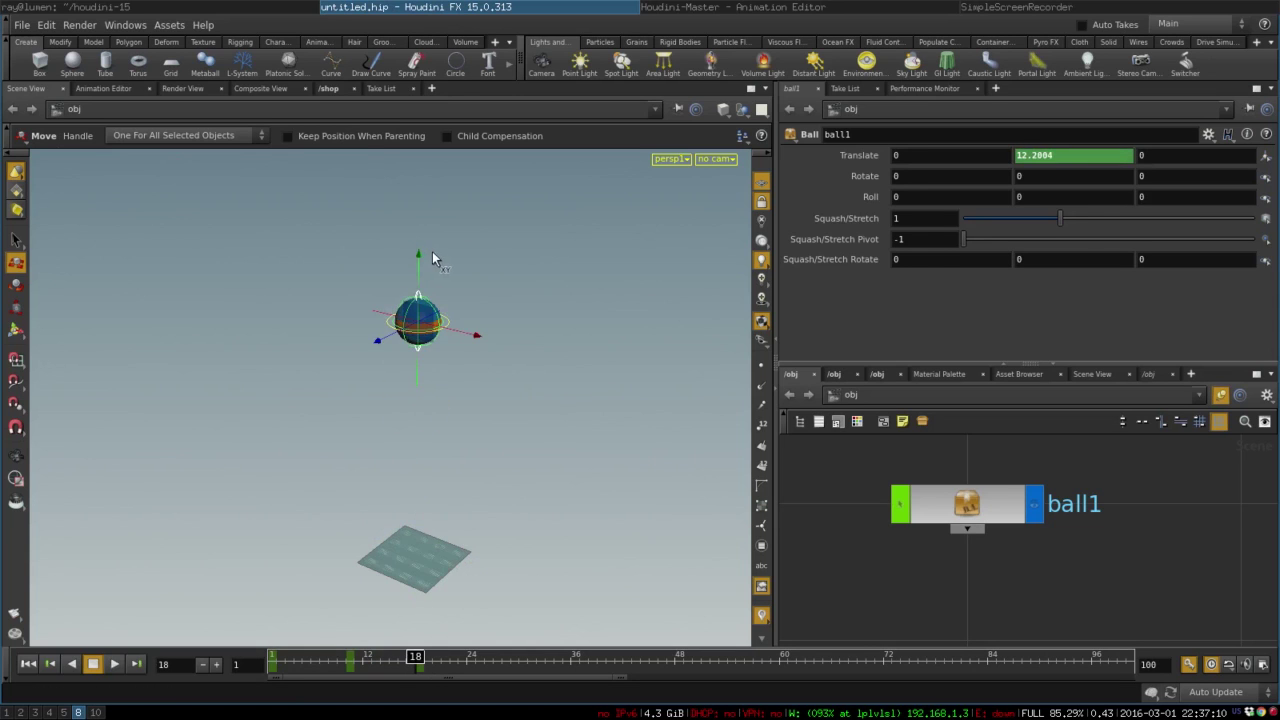
pyautogui.moveTo(1068, 157); pyautogui.dragTo(991, 151)
pyautogui.write('14')
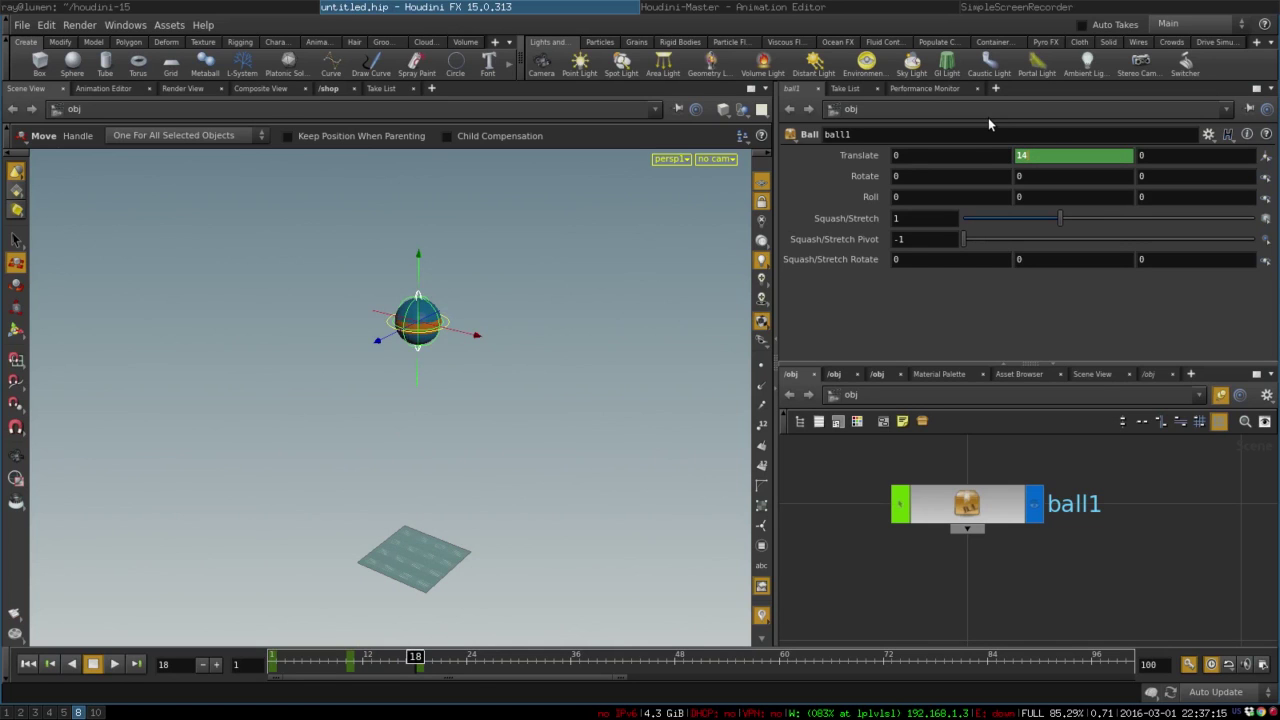
pyautogui.press('Return')
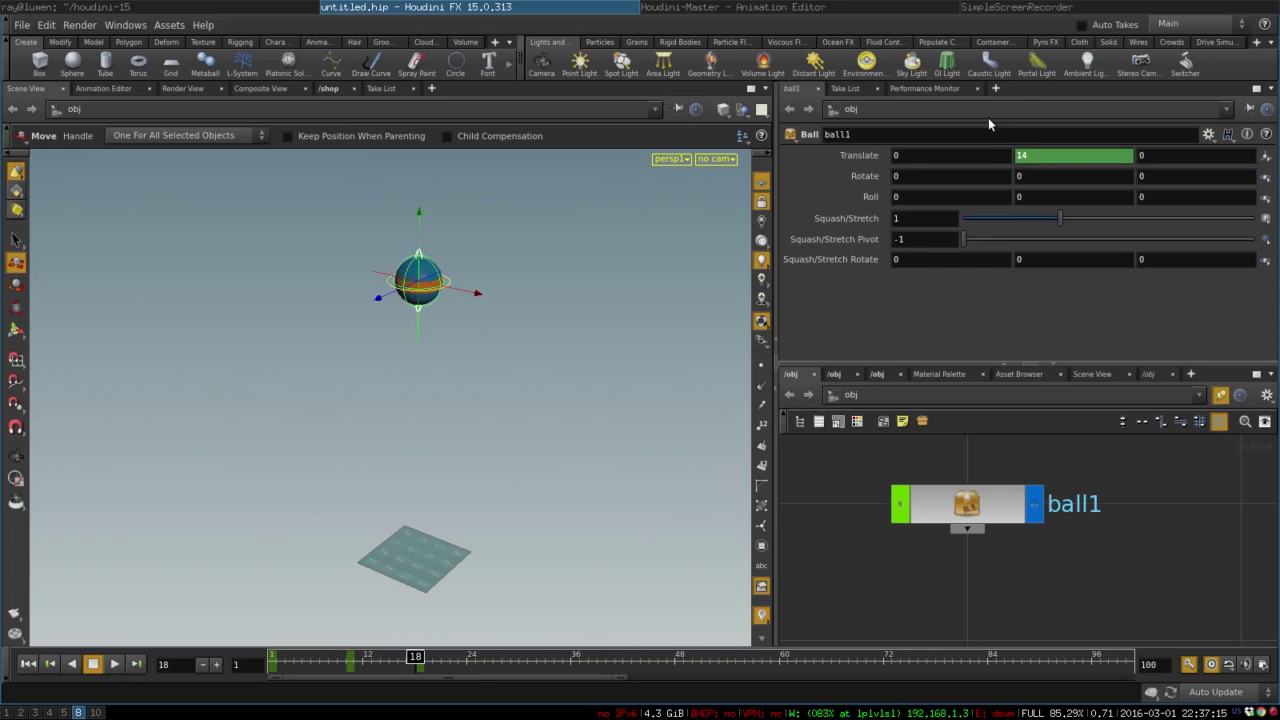
# - Compare the ball's height at frames 1 and 18, and key its Translate Y at 1 on frame 26
pyautogui.moveTo(359, 668); pyautogui.dragTo(170, 648)
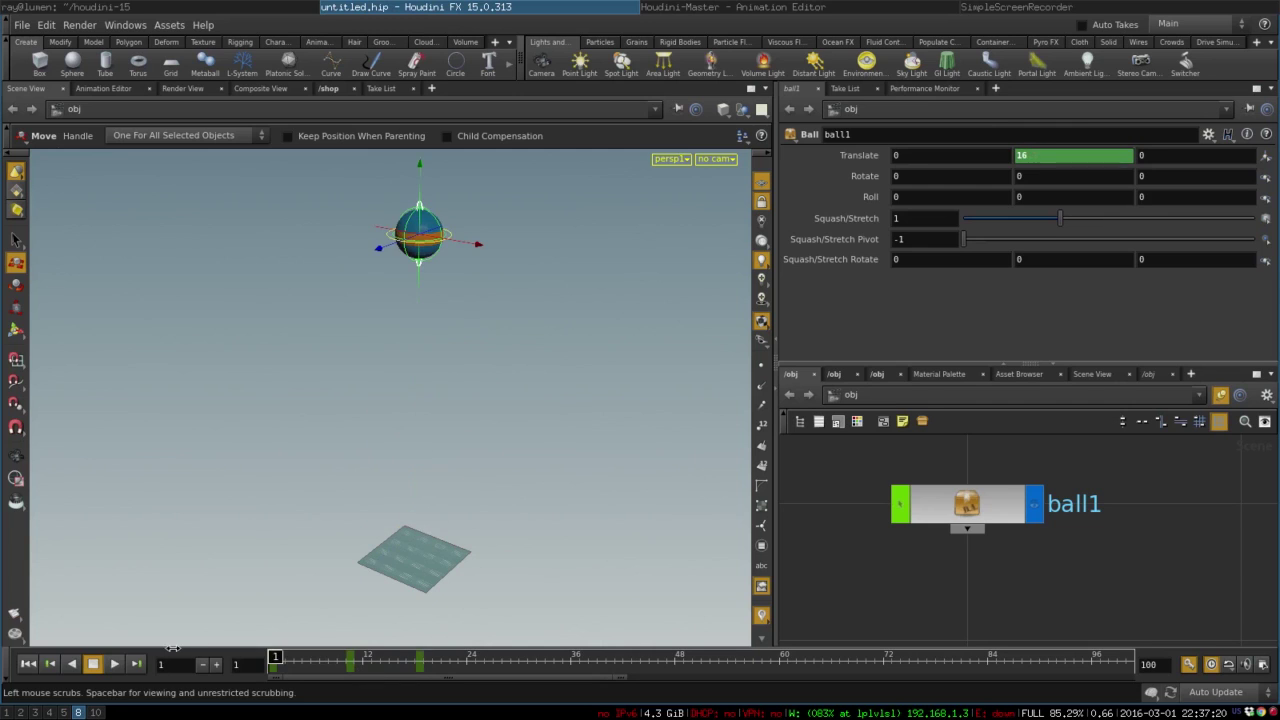
pyautogui.click(416, 660)
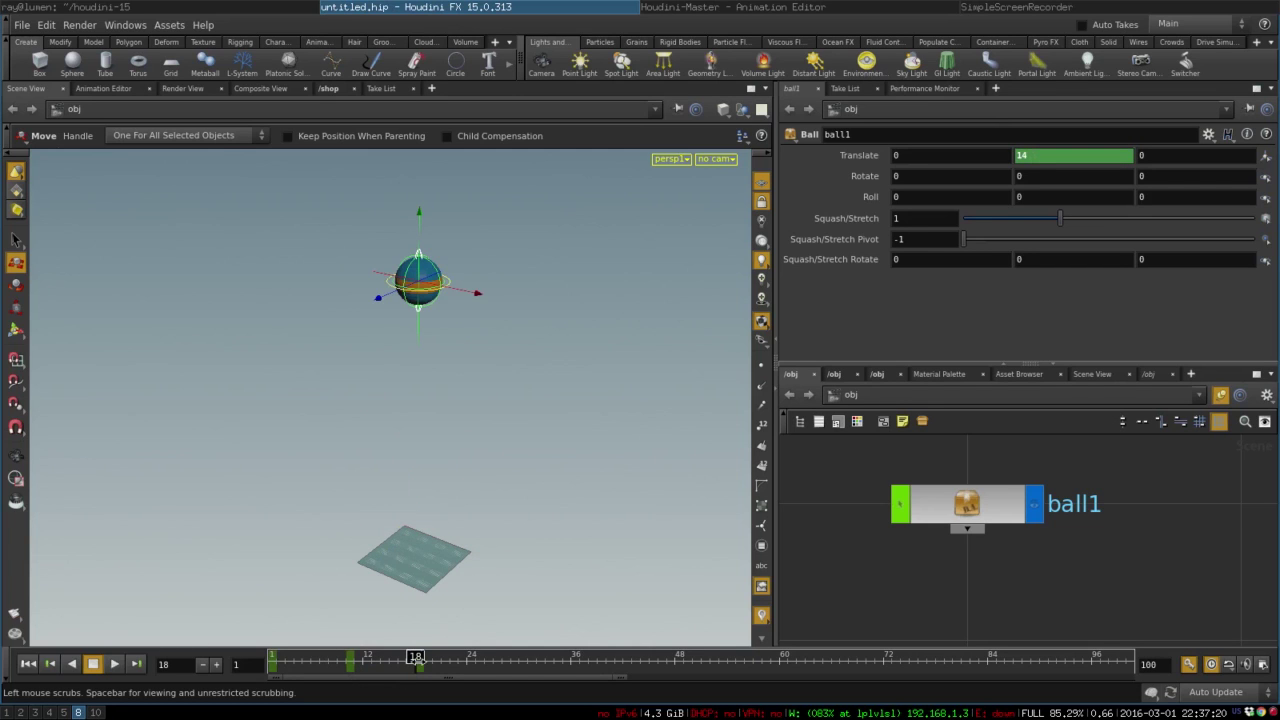
pyautogui.moveTo(416, 660)
pyautogui.mouseDown()
pyautogui.moveTo(476, 660)
pyautogui.moveTo(470, 672)
pyautogui.moveTo(418, 671)
pyautogui.mouseUp()
pyautogui.moveTo(420, 670); pyautogui.dragTo(484, 671)
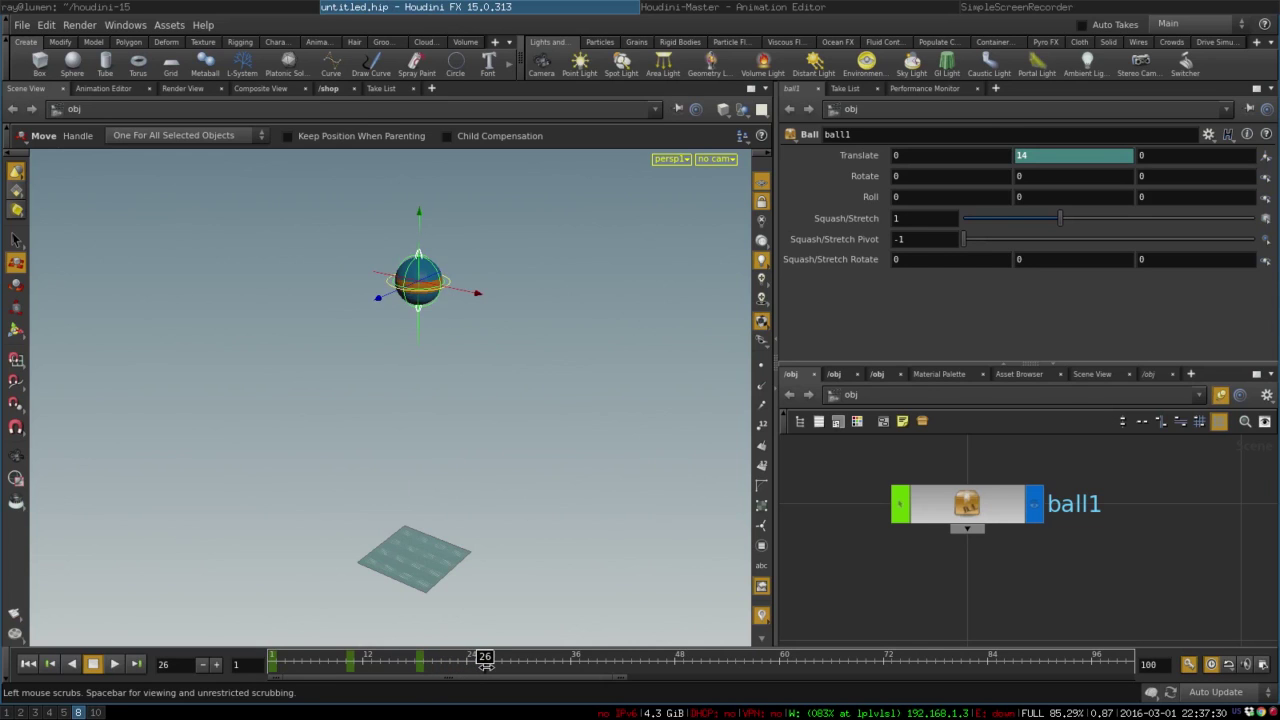
pyautogui.keyDown('ctrl'); pyautogui.middleClick(1060, 155); pyautogui.keyUp('ctrl')
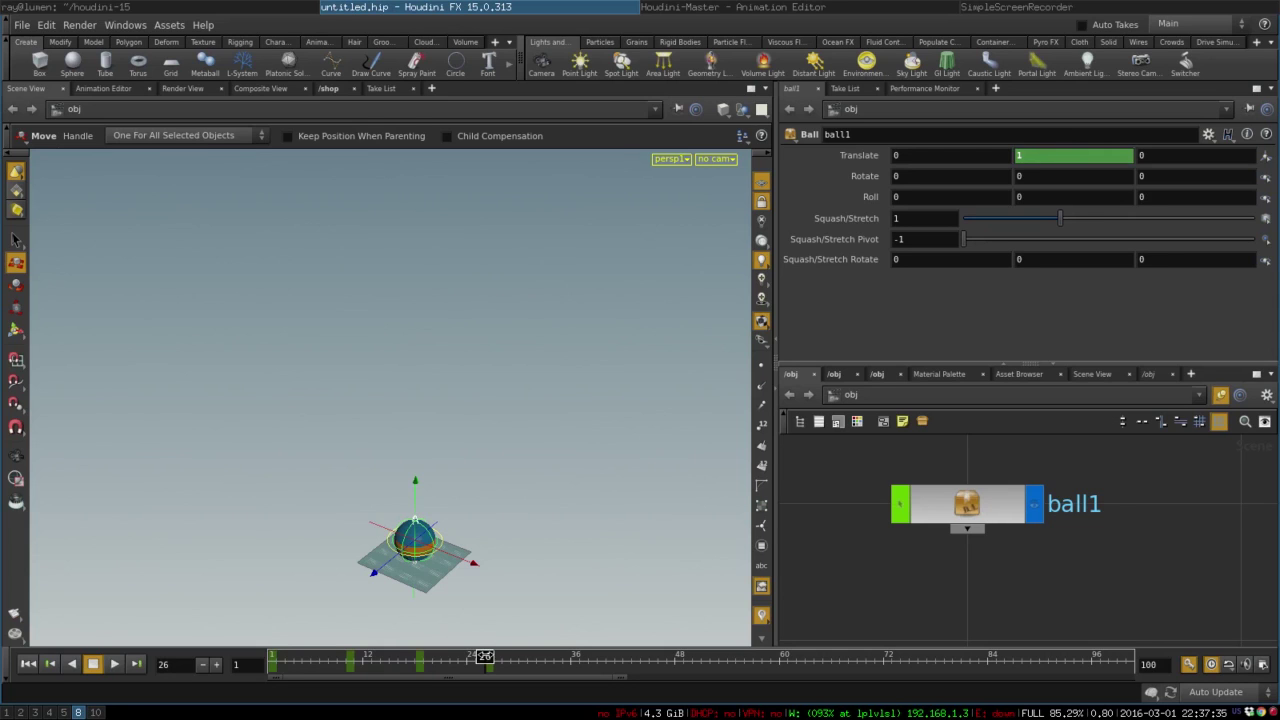
# - Play the ball's bounce animation forward and stop the playback
pyautogui.click(498, 660)
pyautogui.moveTo(498, 664); pyautogui.dragTo(515, 664)
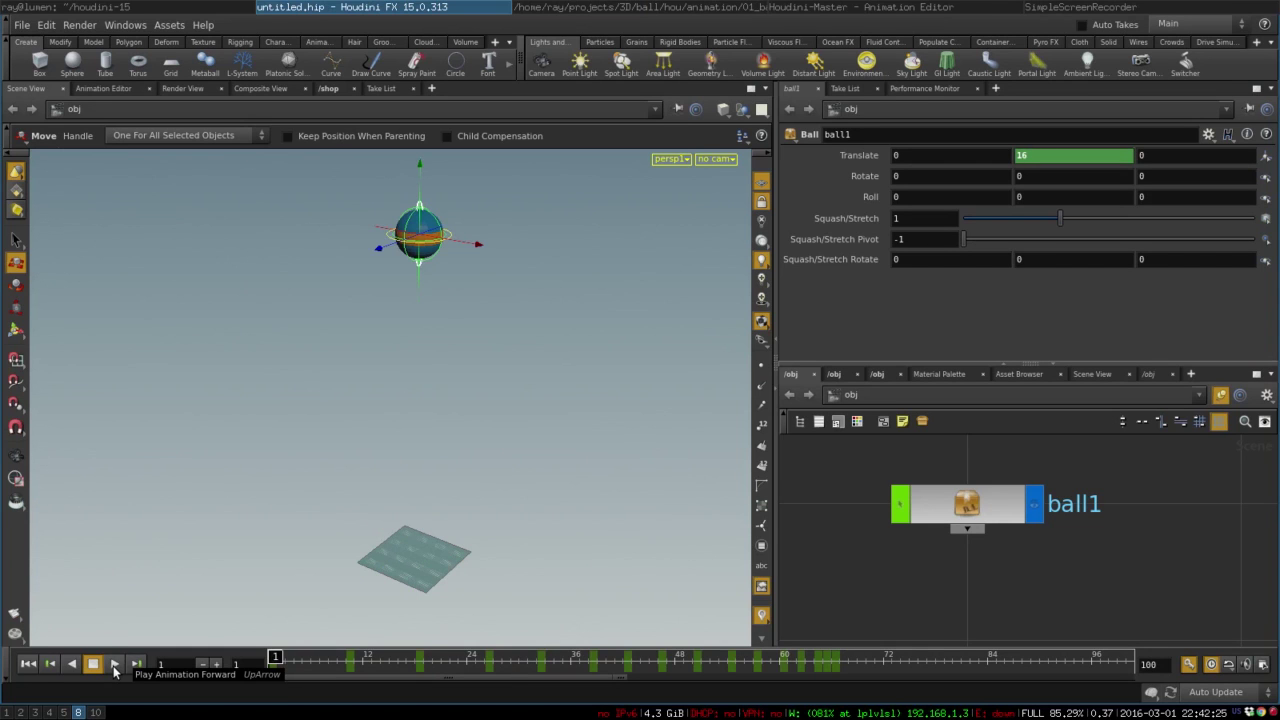
pyautogui.click(114, 665)
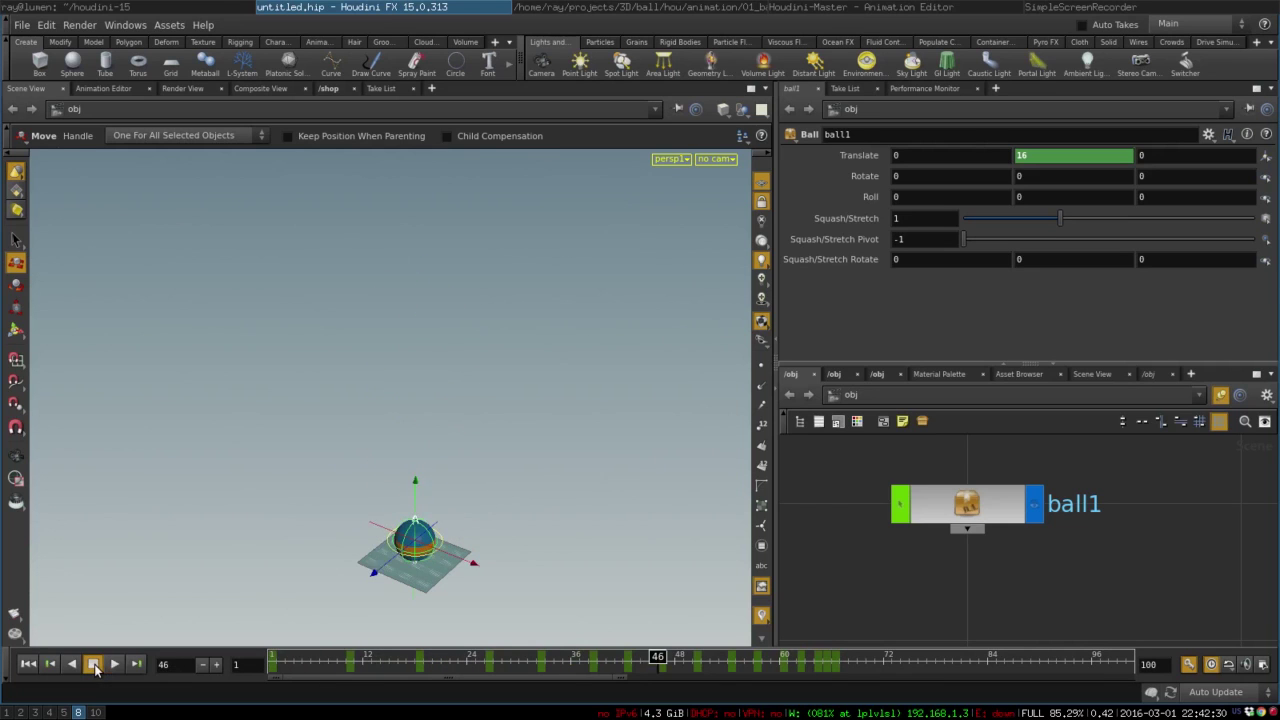
pyautogui.click(94, 665)
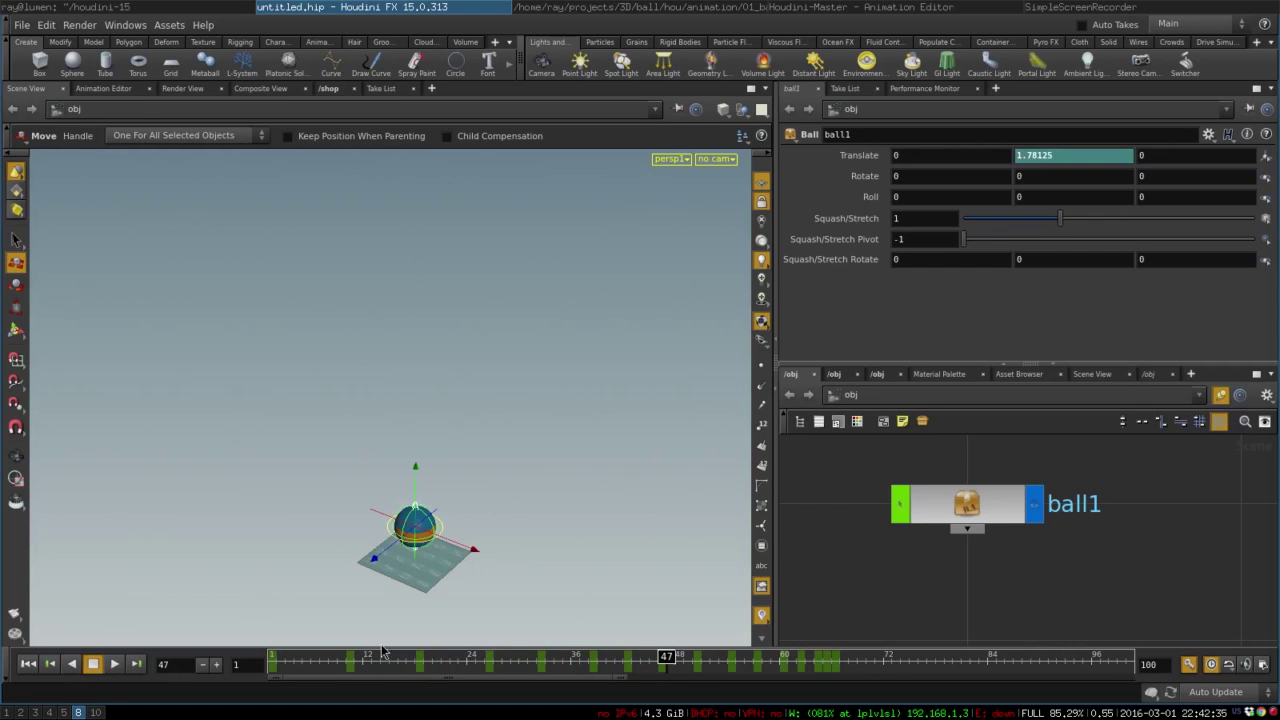
# - Show the ball's Translate Y curve in the Animation Editor and display a scene view in place of the network view
pyautogui.click(104, 89)
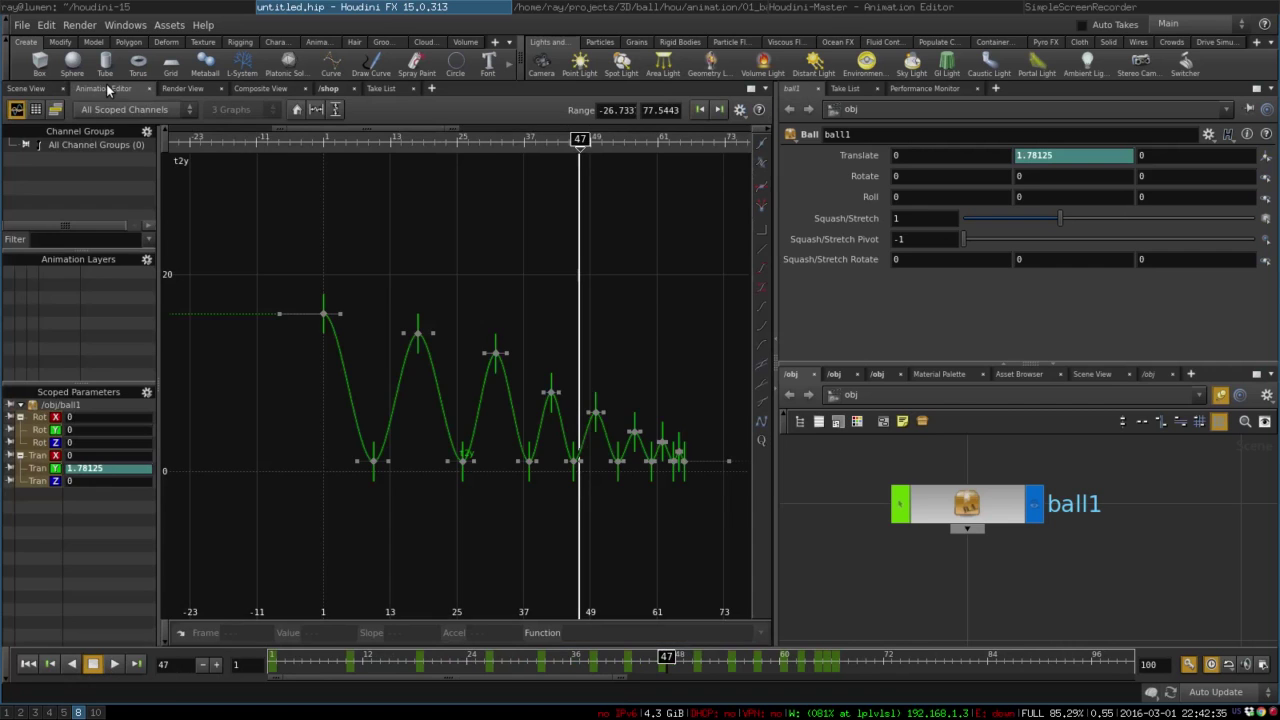
pyautogui.moveTo(523, 242); pyautogui.dragTo(579, 291, button='right')
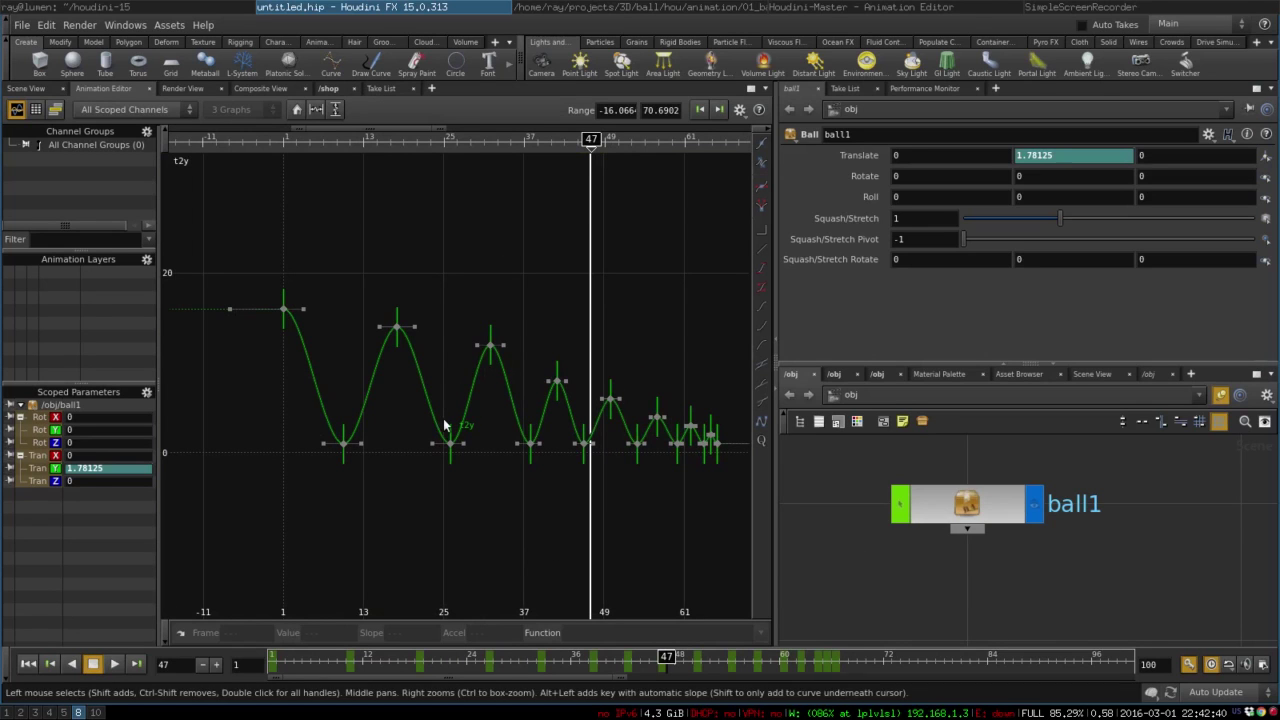
pyautogui.click(1090, 375)
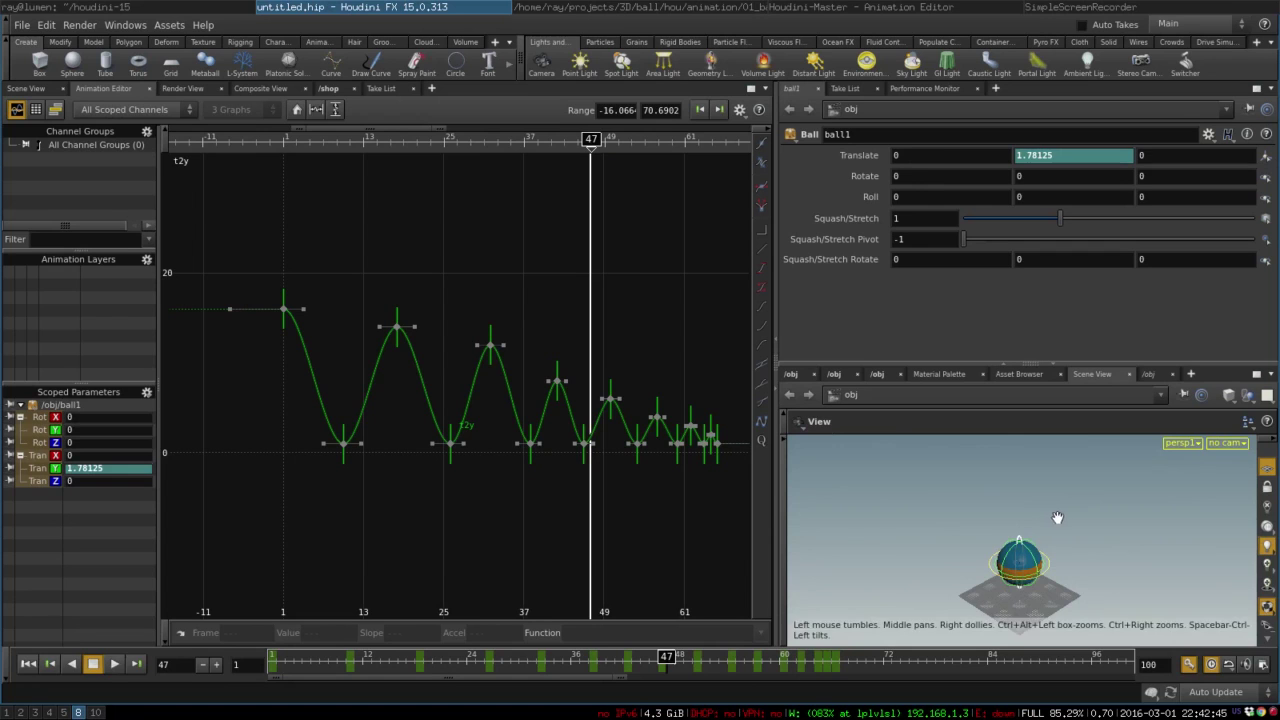
pyautogui.moveTo(1059, 517); pyautogui.dragTo(950, 545)
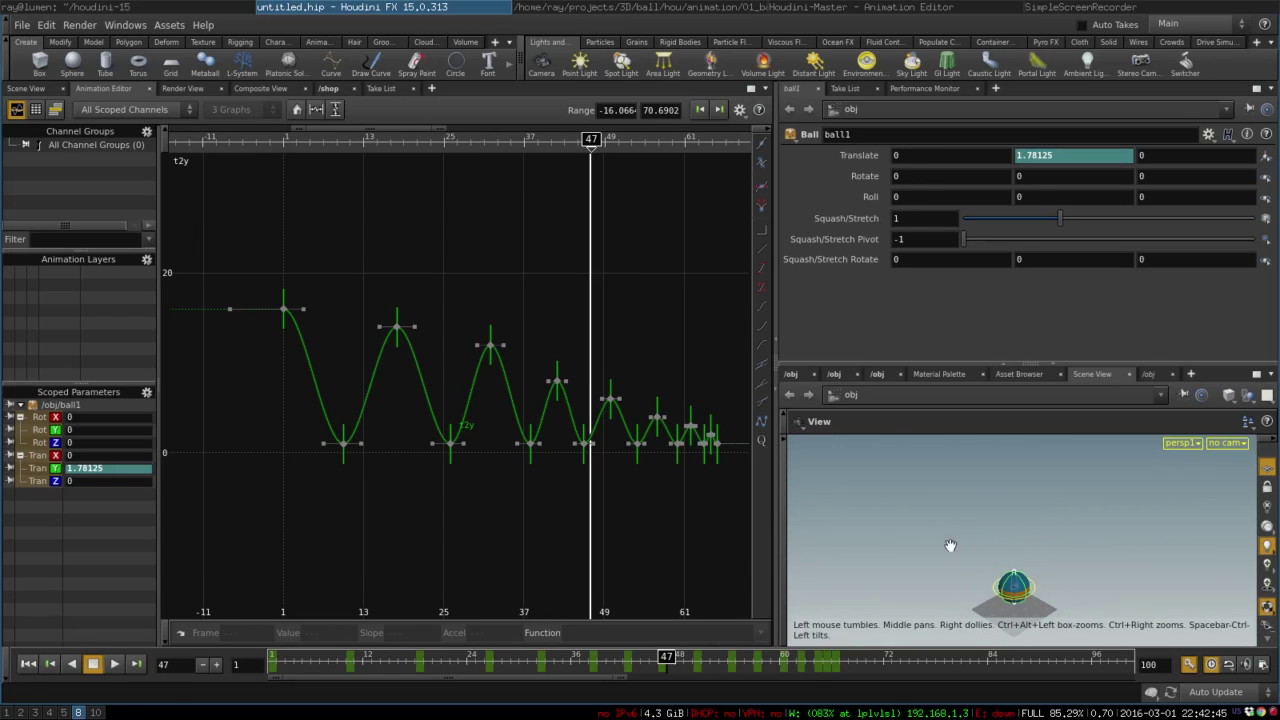
# - Isolate the ball's Translate Y channel in the Animation Editor's scoped parameters
pyautogui.moveTo(570, 294); pyautogui.dragTo(475, 298, button='middle')
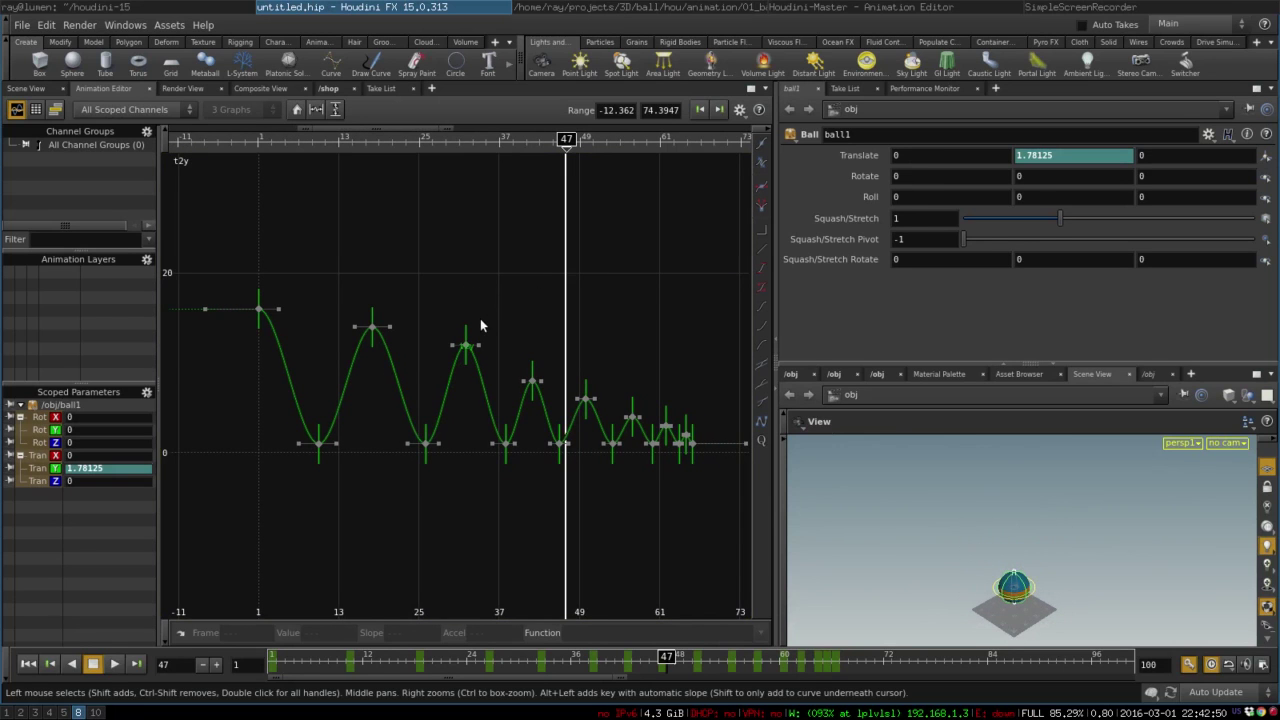
pyautogui.moveTo(182, 467); pyautogui.dragTo(168, 345, button='right')
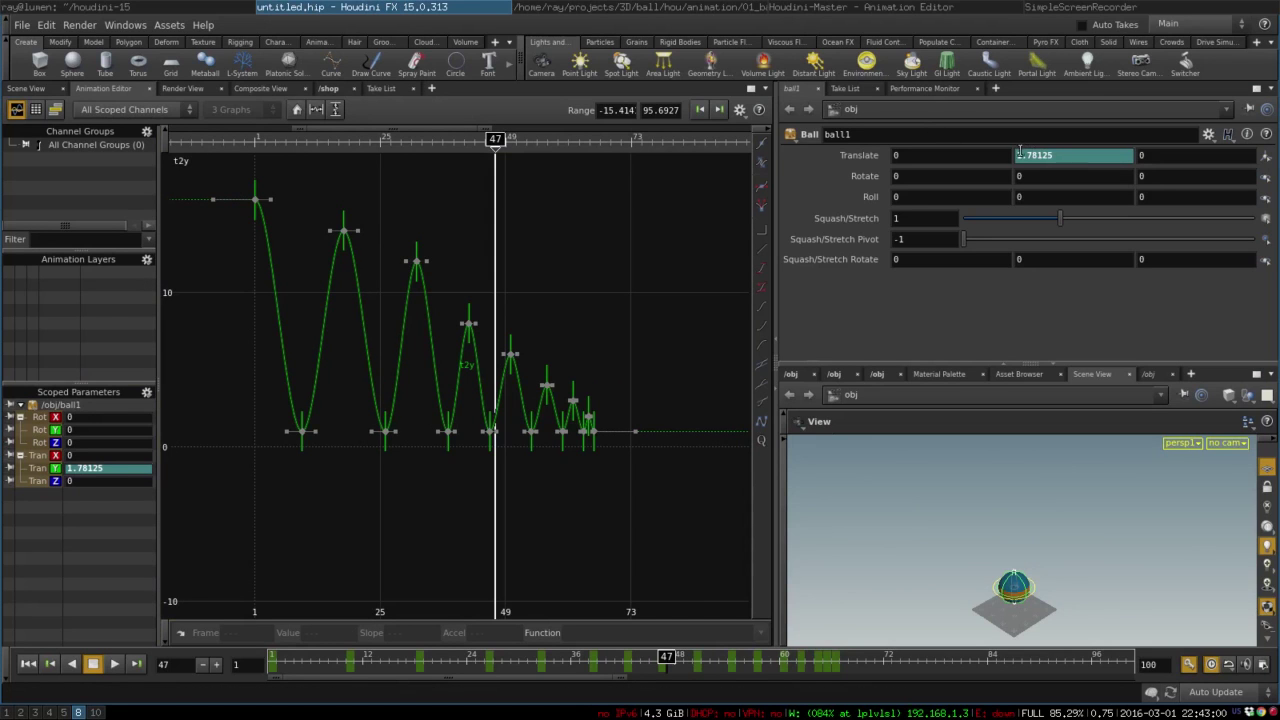
pyautogui.click(58, 472)
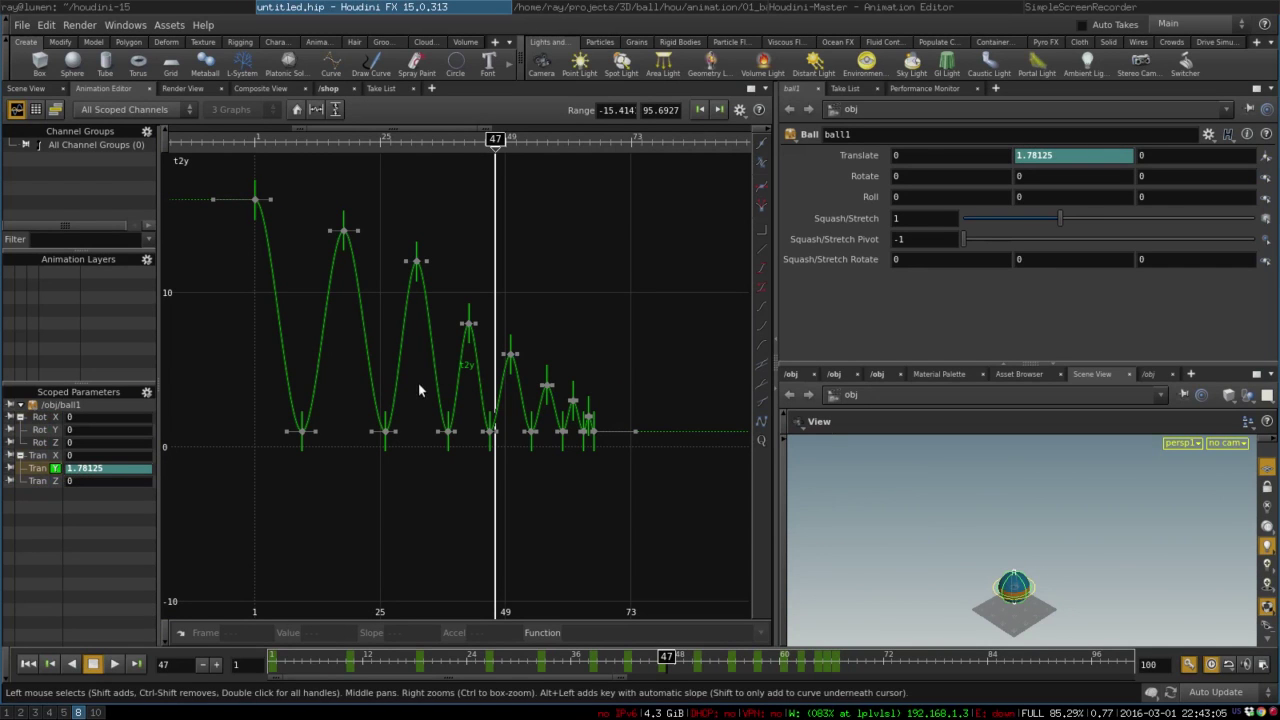
# - Examine the peaks and ground contacts of the Translate Y curve and scrub to frame 42
pyautogui.click(343, 230)
pyautogui.moveTo(504, 451); pyautogui.dragTo(380, 454, button='middle')
pyautogui.rightClick(490, 466)
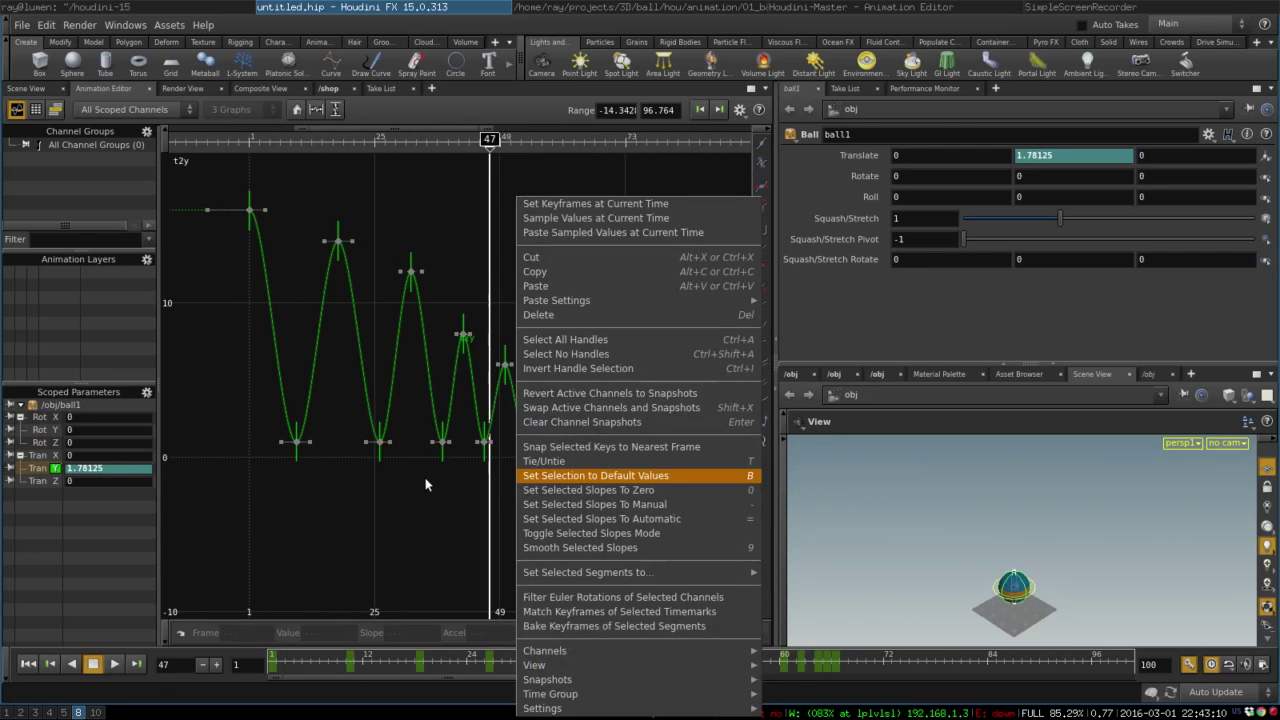
pyautogui.click(426, 478)
pyautogui.moveTo(386, 486); pyautogui.dragTo(595, 480, button='right')
pyautogui.moveTo(376, 425); pyautogui.dragTo(491, 473, button='middle')
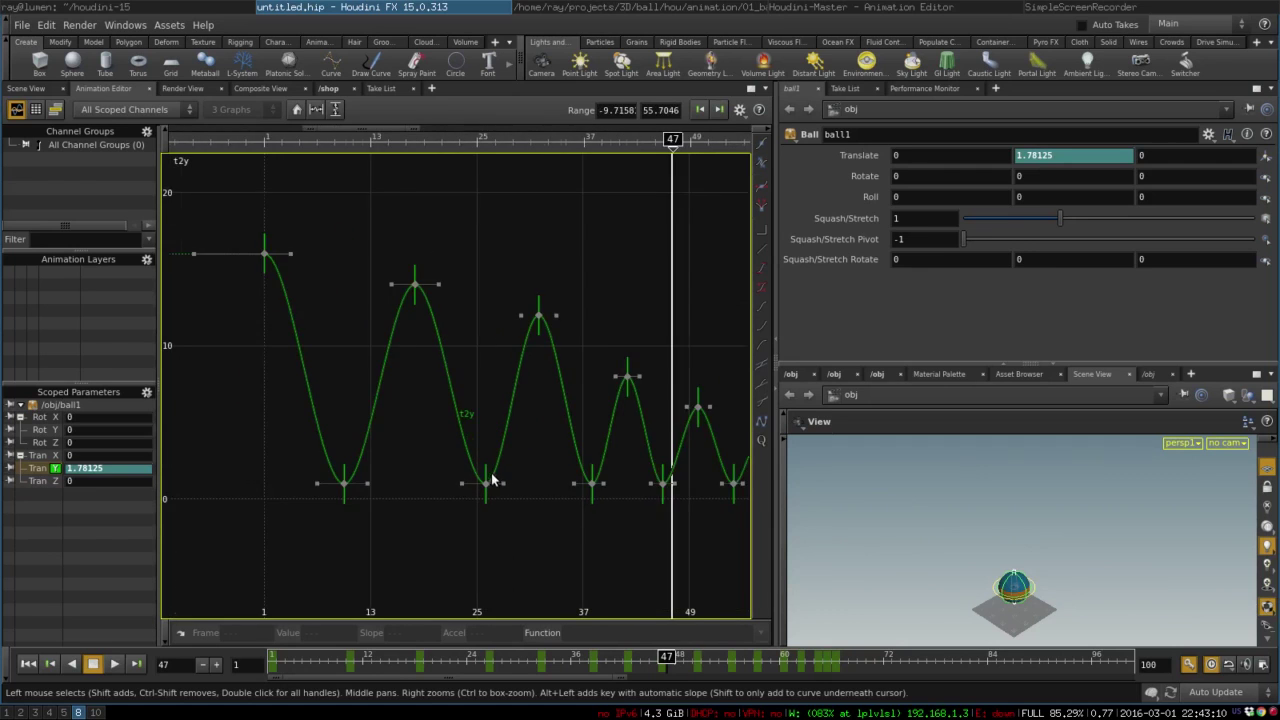
pyautogui.moveTo(492, 481); pyautogui.dragTo(445, 454, button='right')
pyautogui.moveTo(652, 137); pyautogui.dragTo(614, 137)
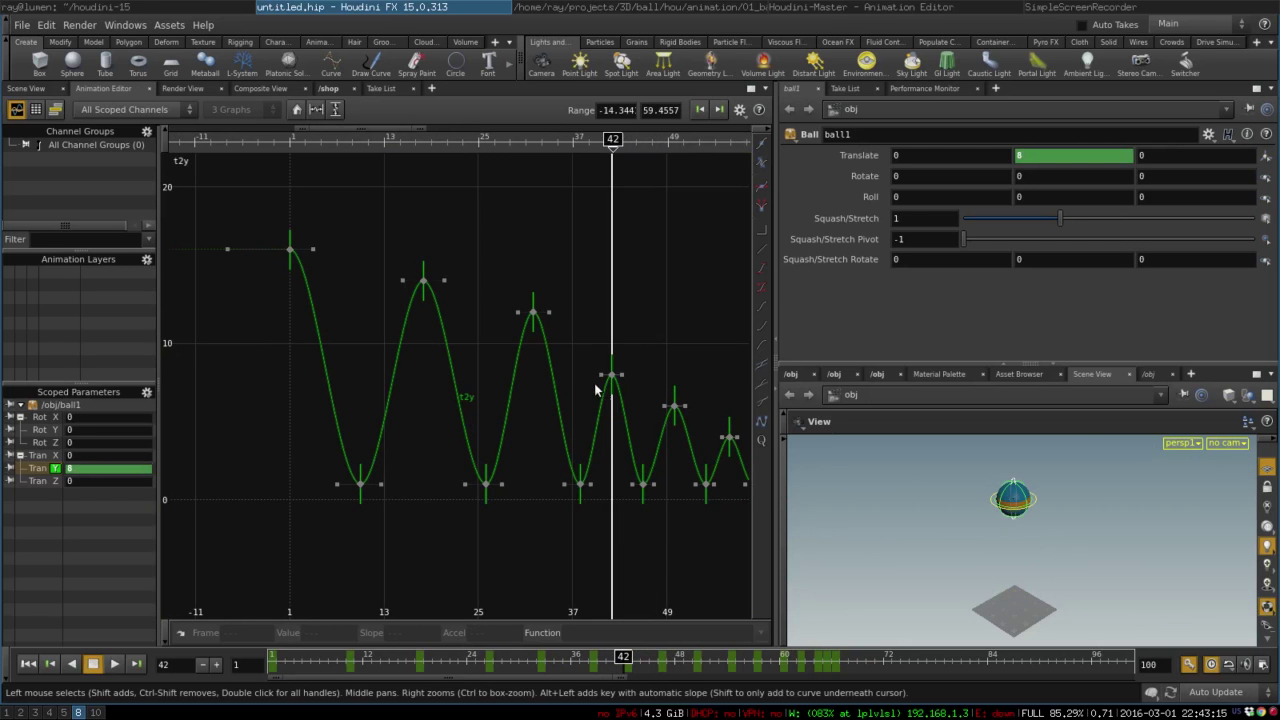
# - Lower the Translate Y peak keys at frames 18, 32 and 42 to about 13.5, 10.9 and 7.6
pyautogui.moveTo(582, 374); pyautogui.dragTo(547, 321, button='middle')
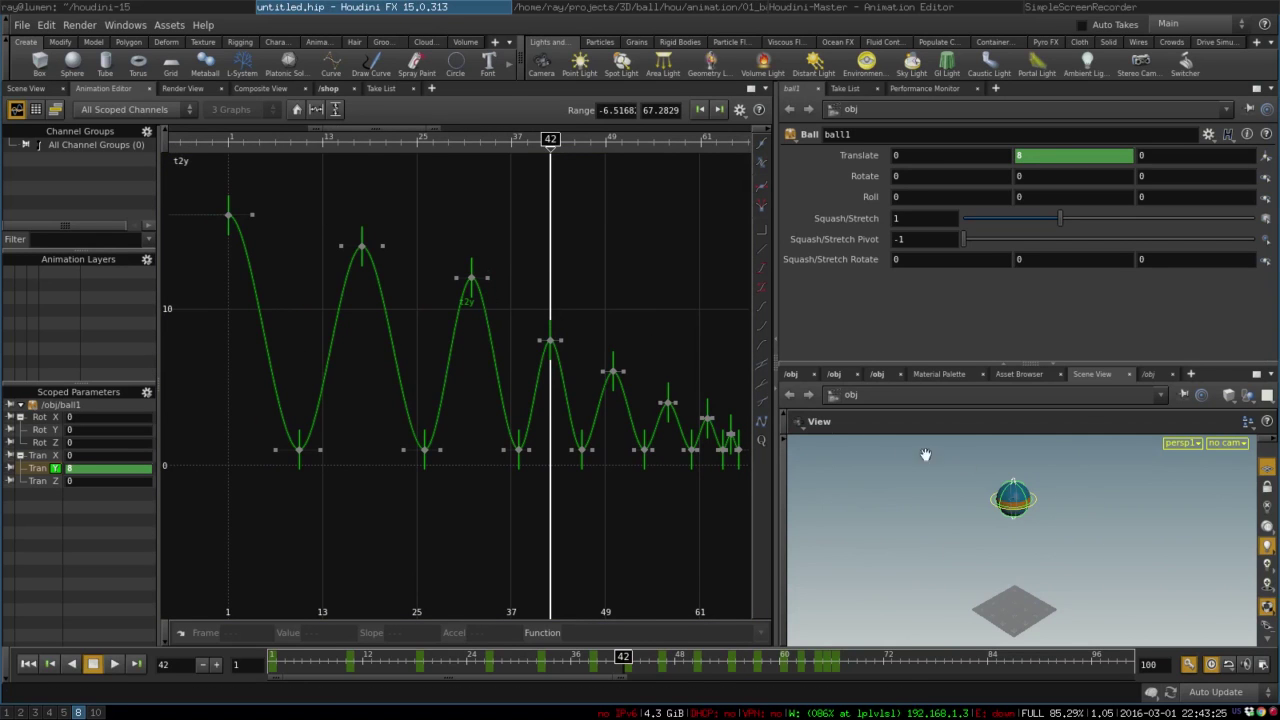
pyautogui.moveTo(549, 338); pyautogui.dragTo(549, 346)
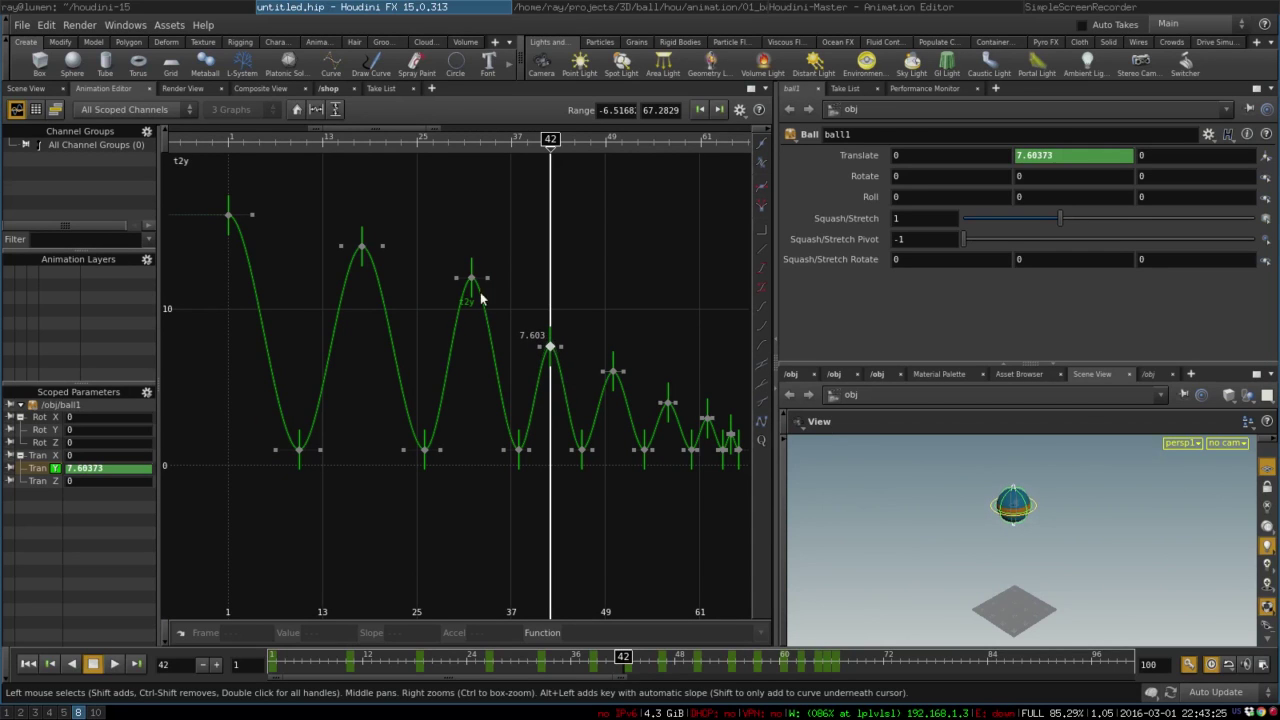
pyautogui.moveTo(474, 282); pyautogui.dragTo(474, 299)
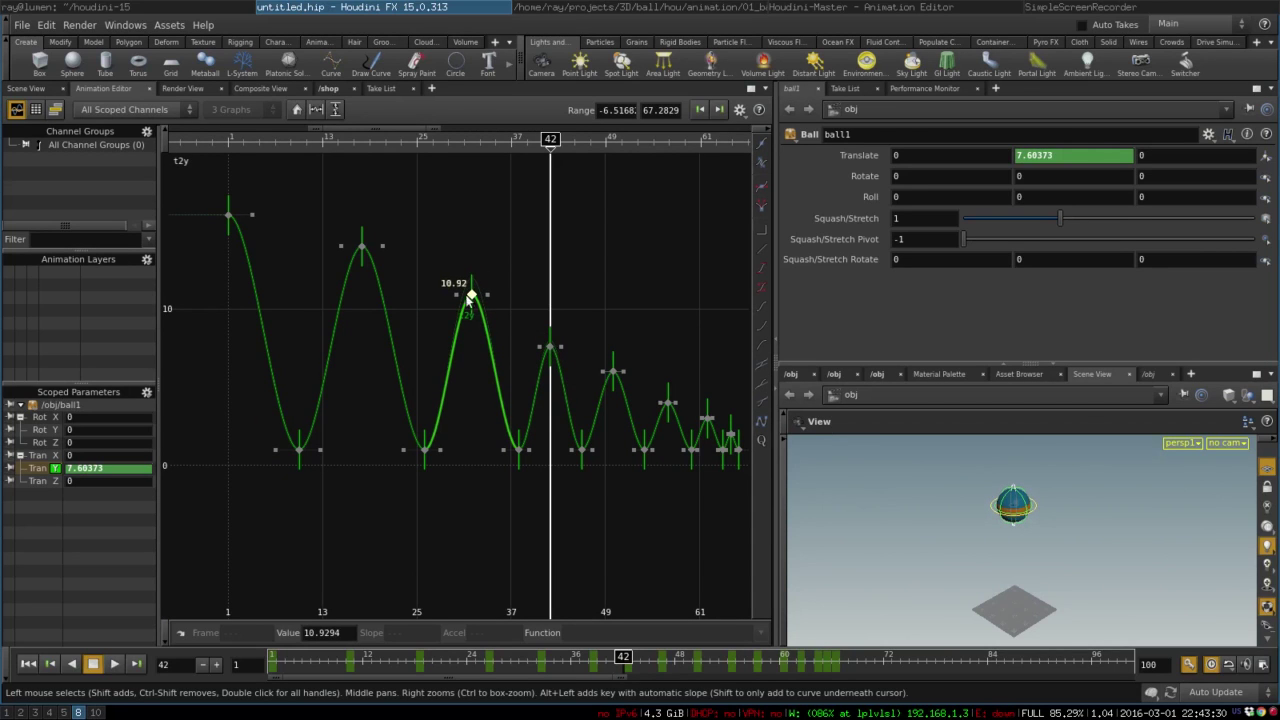
pyautogui.moveTo(364, 248); pyautogui.dragTo(364, 255)
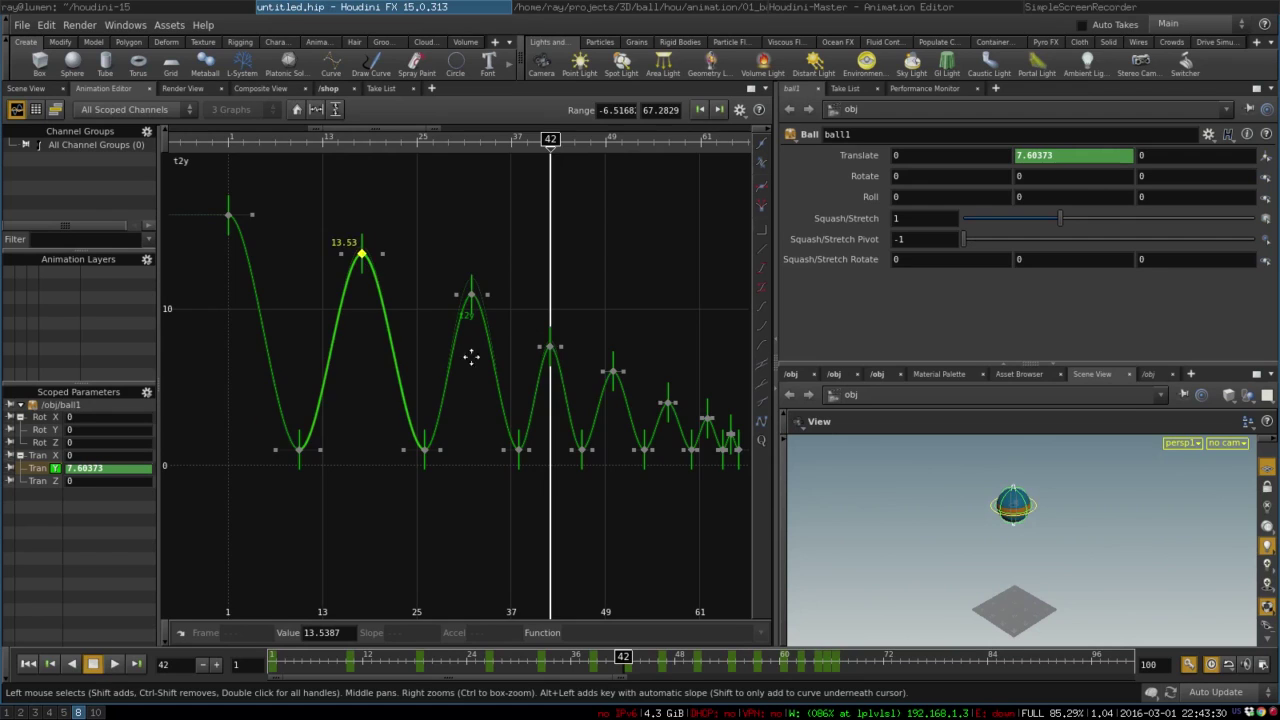
# - Lower the peak keys at frames 50, 57, 62 and 65, with about 3.6 at frame 57 and 1.87 at frame 65
pyautogui.moveTo(471, 357); pyautogui.dragTo(320, 362, button='middle')
pyautogui.moveTo(470, 378); pyautogui.dragTo(516, 413)
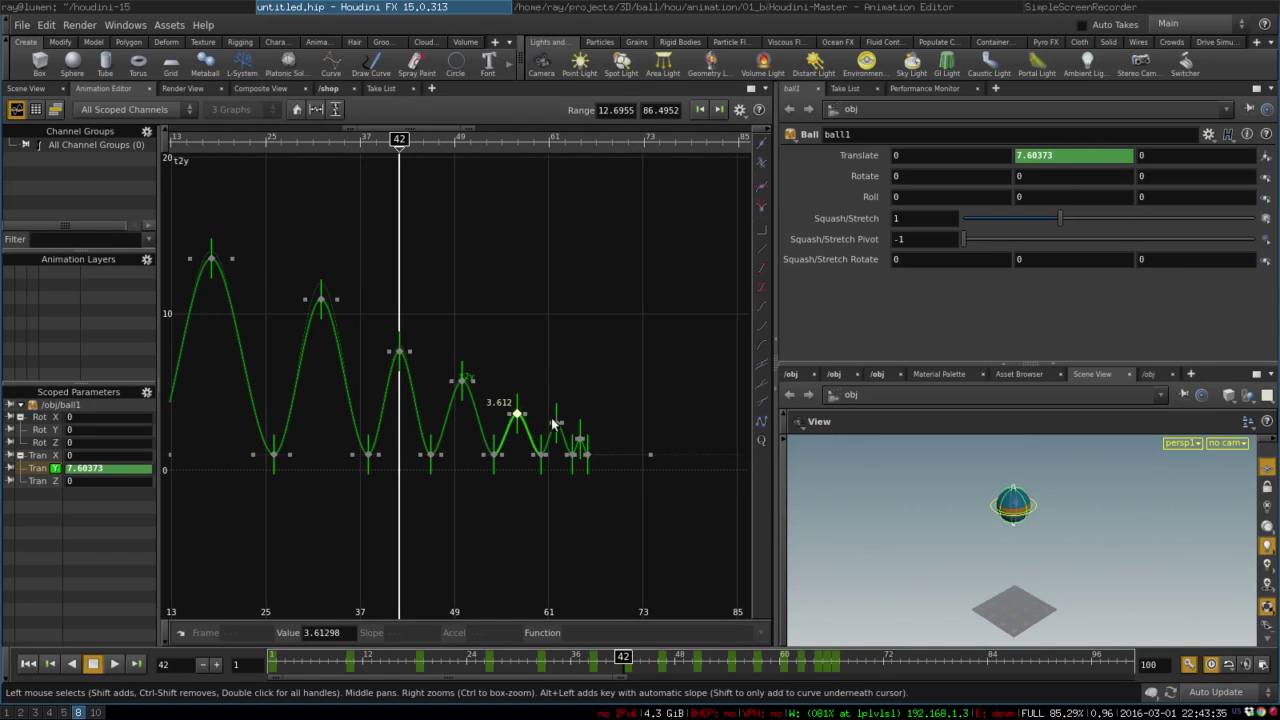
pyautogui.click(555, 424)
pyautogui.click(578, 440)
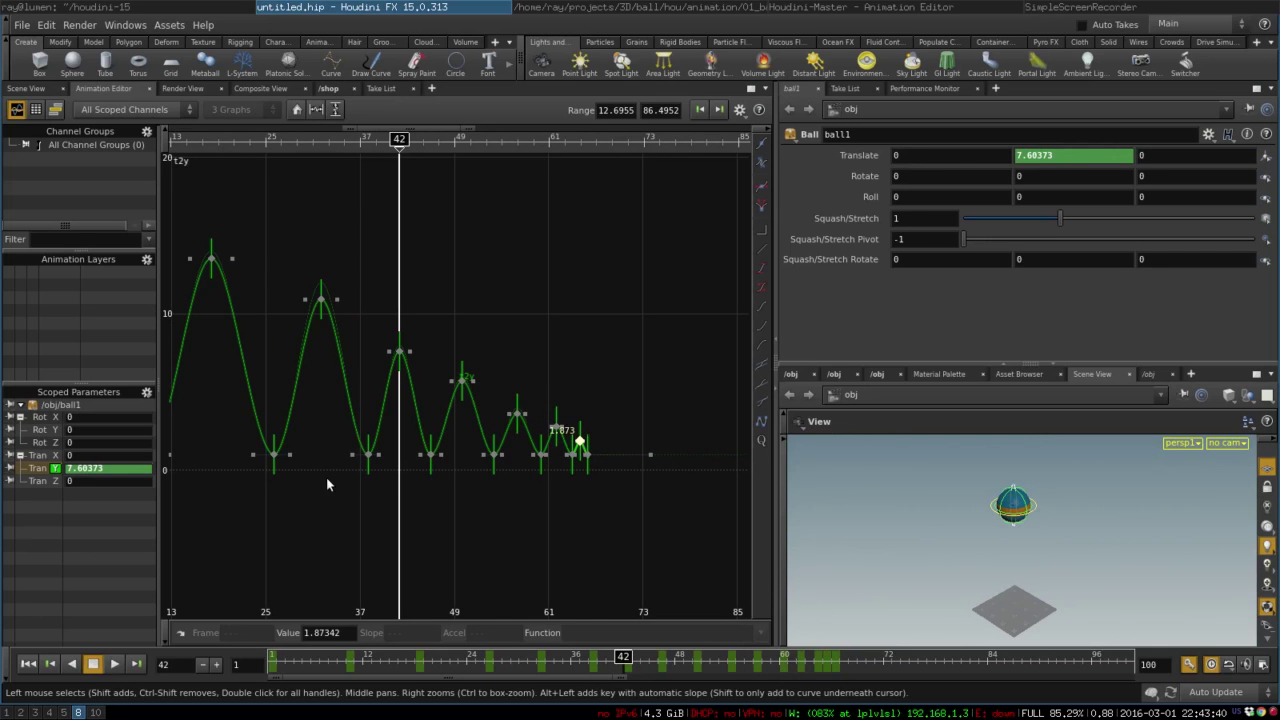
# - Examine the ball's motion against its curve by scrubbing from the peak around frame 18 down to the ground contact at frame 26
pyautogui.moveTo(374, 498); pyautogui.dragTo(629, 500, button='middle')
pyautogui.moveTo(269, 286); pyautogui.dragTo(277, 320, button='middle')
pyautogui.moveTo(279, 319); pyautogui.dragTo(463, 260, button='right')
pyautogui.moveTo(475, 296); pyautogui.dragTo(324, 310, button='middle')
pyautogui.moveTo(378, 203); pyautogui.dragTo(659, 332)
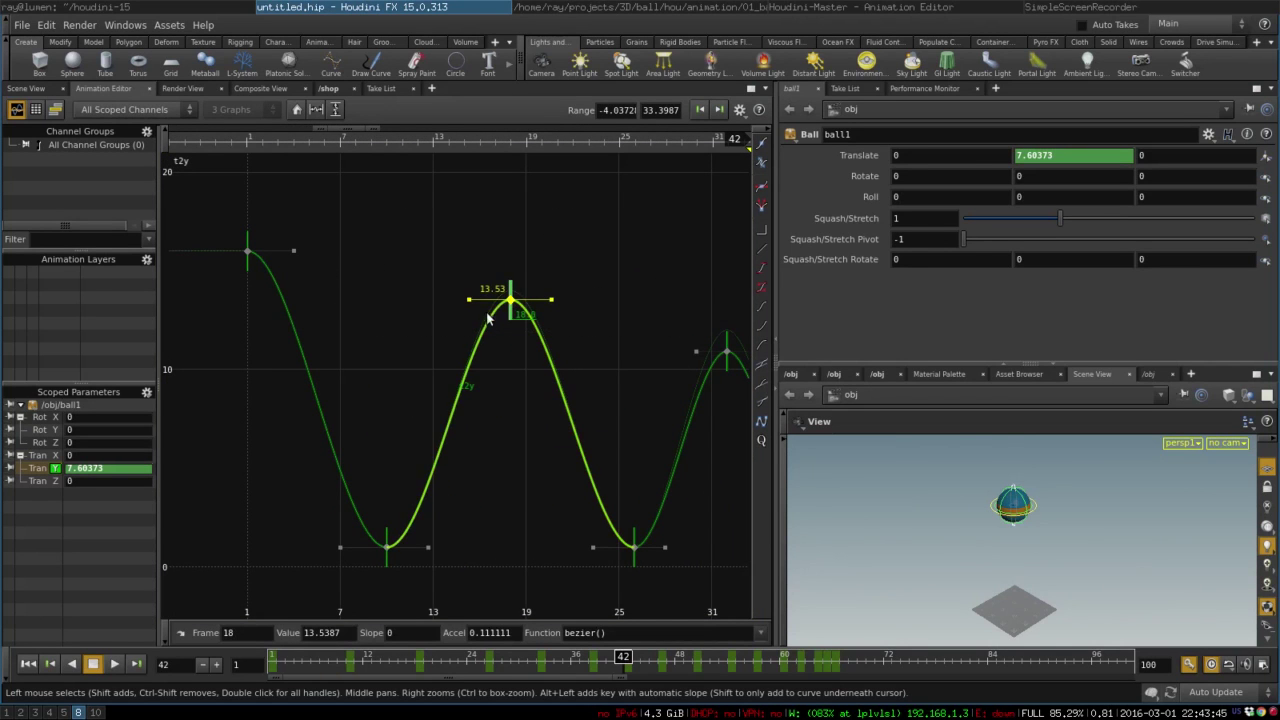
pyautogui.moveTo(480, 141)
pyautogui.mouseDown()
pyautogui.moveTo(420, 141)
pyautogui.moveTo(494, 141)
pyautogui.mouseUp()
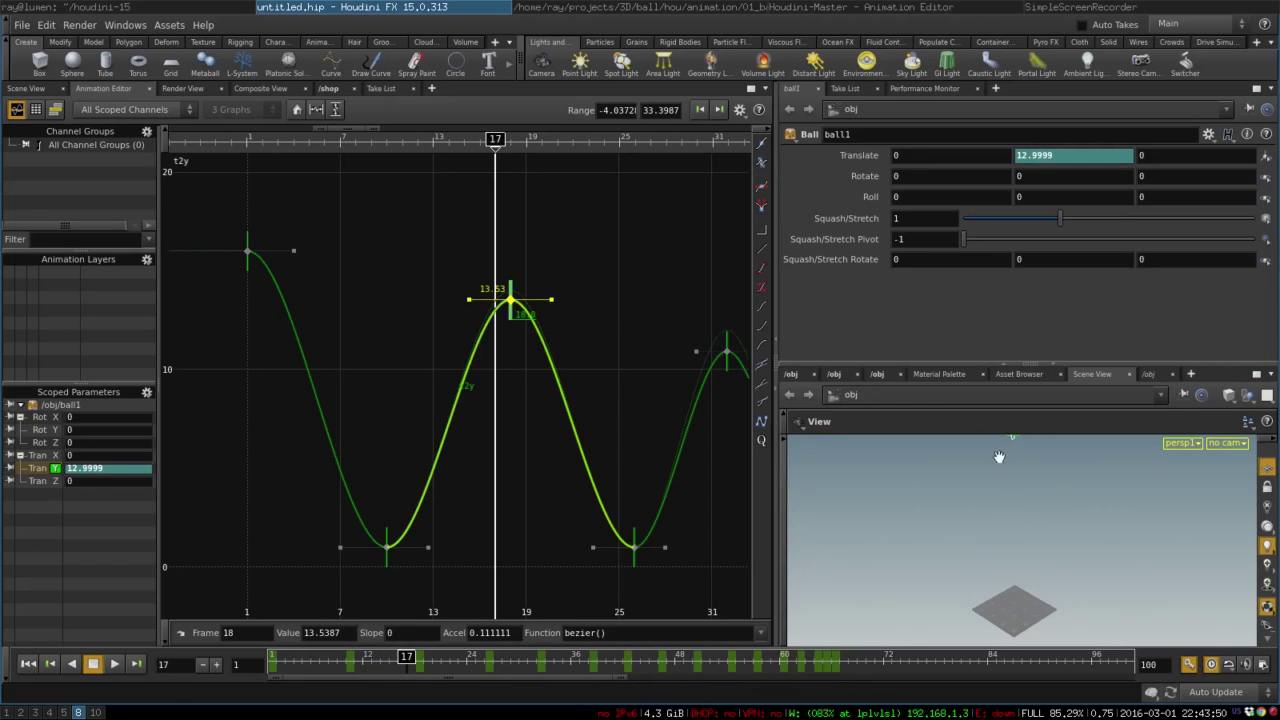
pyautogui.moveTo(1045, 501); pyautogui.dragTo(1046, 532, button='middle')
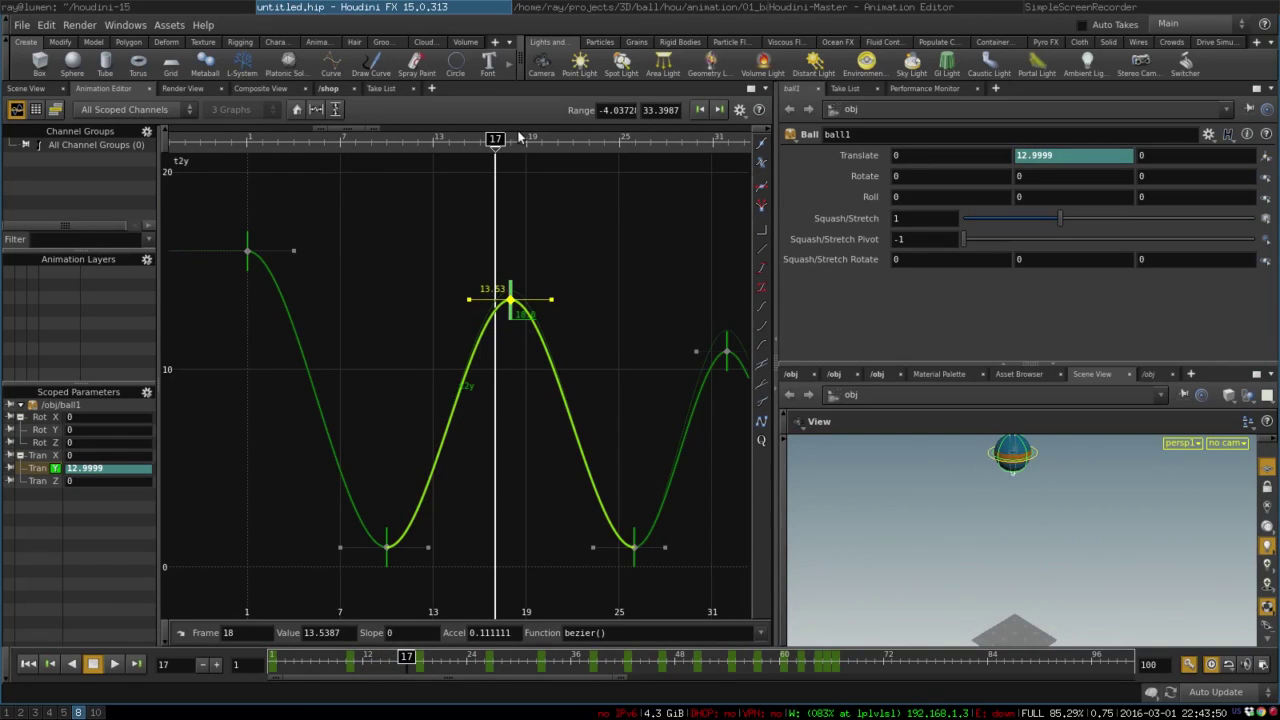
pyautogui.moveTo(494, 141); pyautogui.dragTo(572, 148)
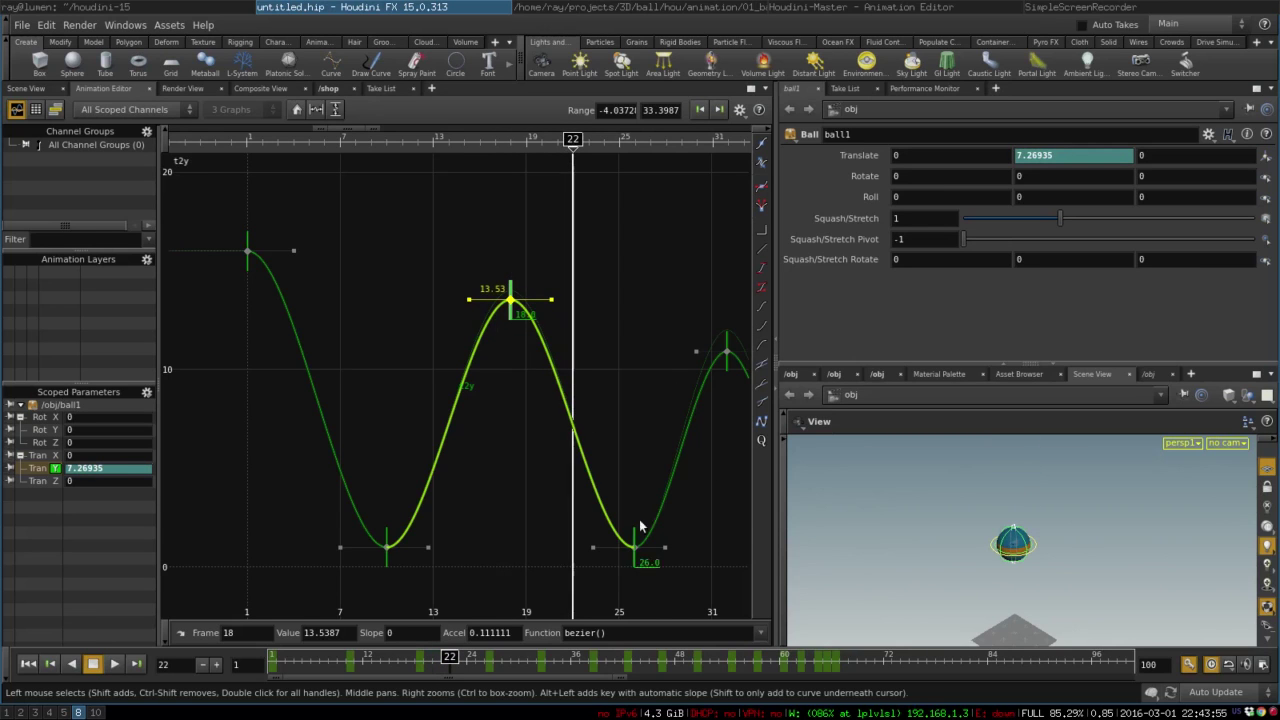
pyautogui.moveTo(571, 490); pyautogui.dragTo(305, 355, button='middle')
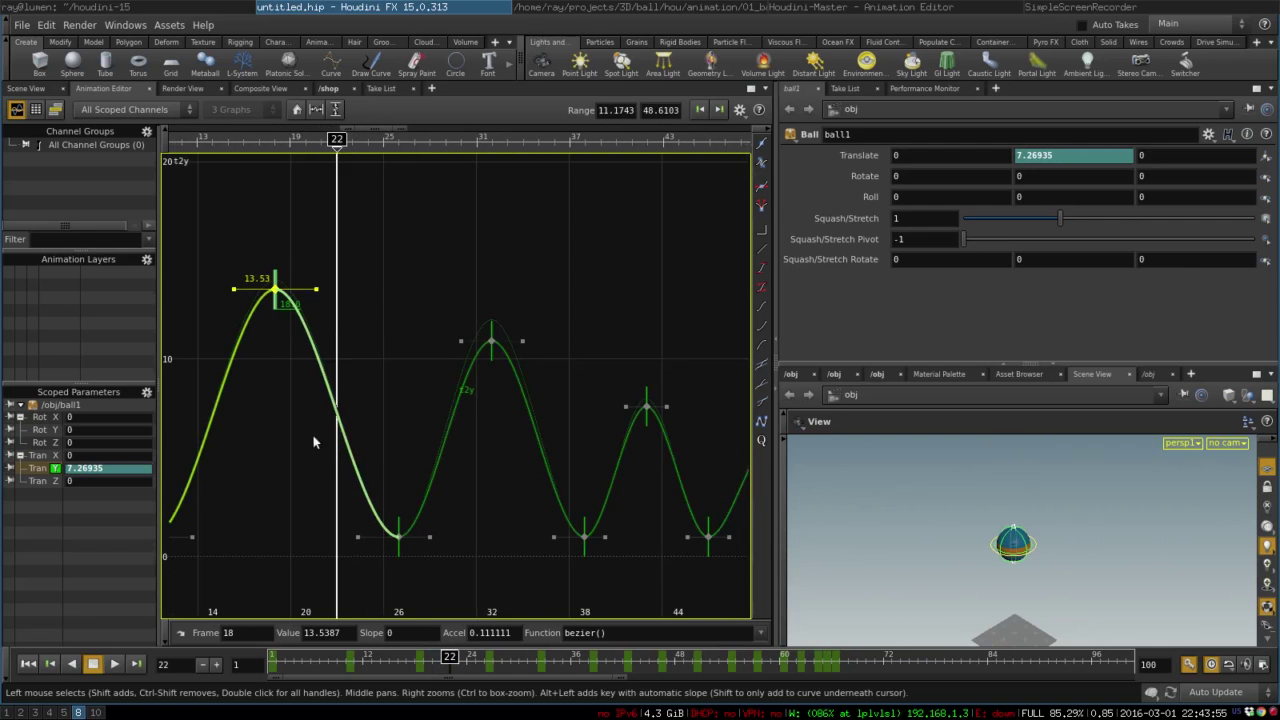
pyautogui.moveTo(330, 141); pyautogui.dragTo(392, 141)
pyautogui.moveTo(1094, 534); pyautogui.dragTo(1096, 507, button='middle')
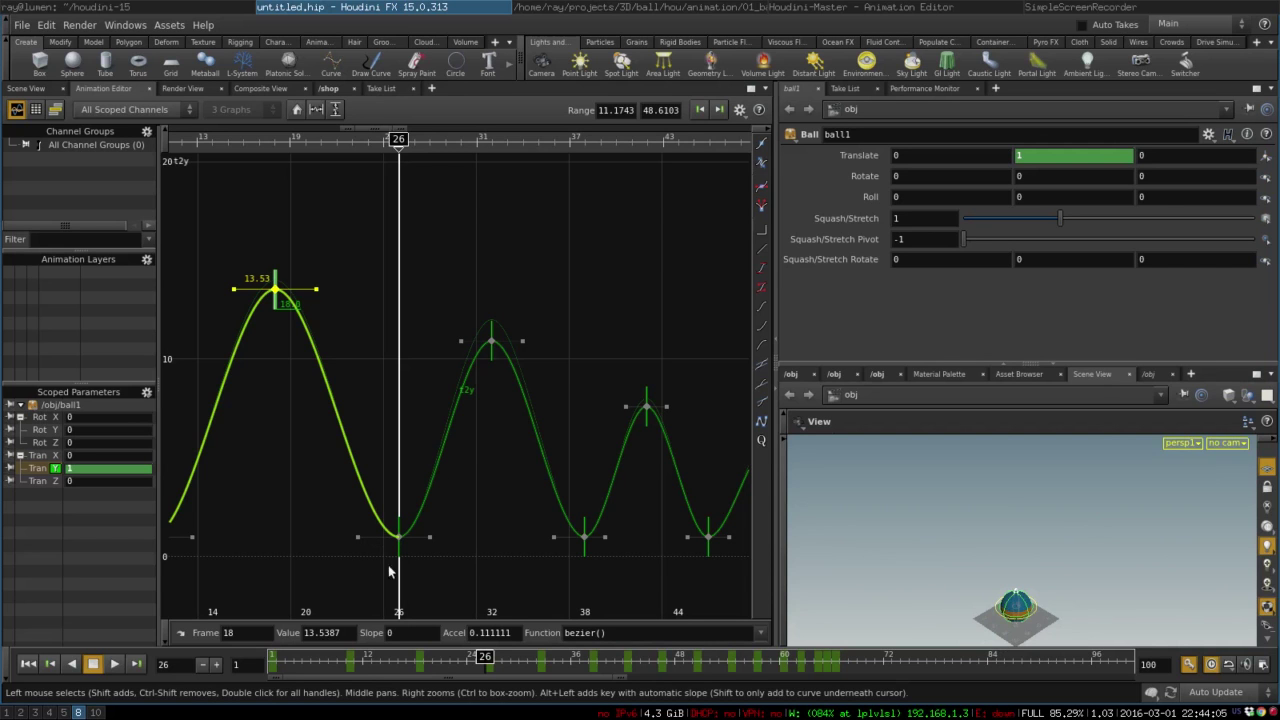
# - Select all ground-contact keys on the Translate Y curve and untie their tangent handles
pyautogui.moveTo(425, 533); pyautogui.dragTo(440, 404, button='middle')
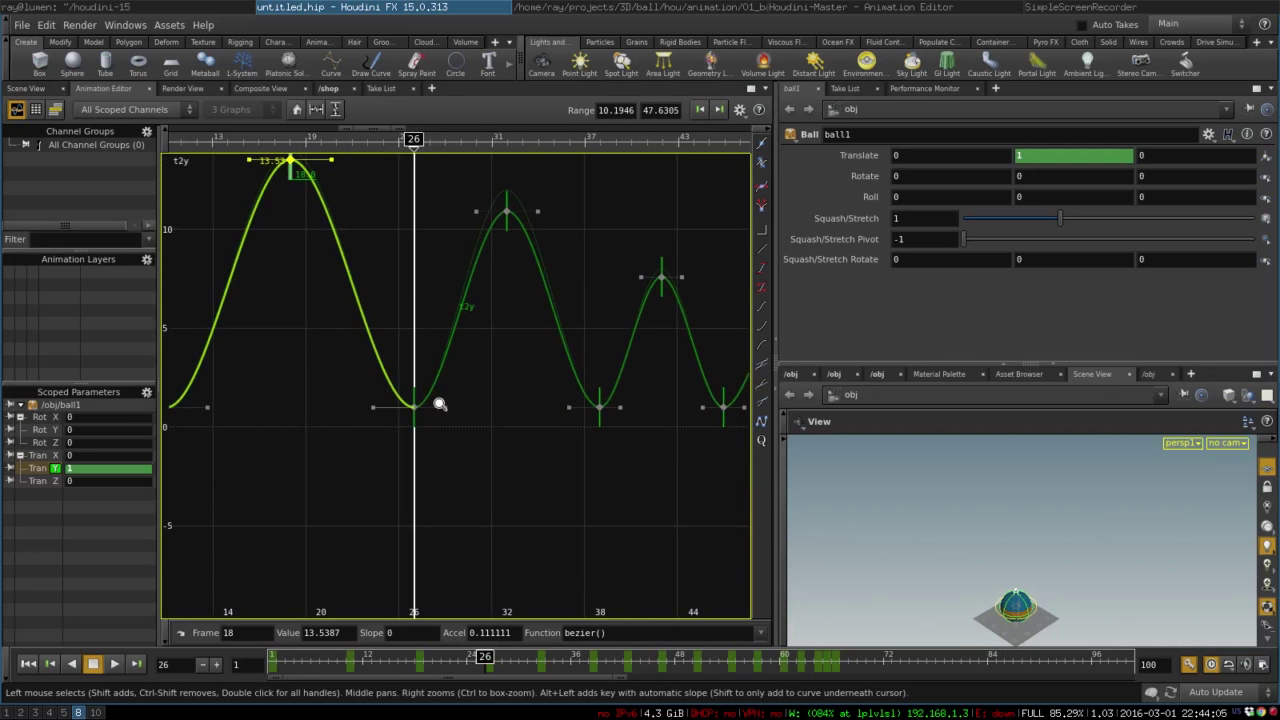
pyautogui.moveTo(440, 404); pyautogui.dragTo(164, 489, button='right')
pyautogui.moveTo(200, 465); pyautogui.dragTo(746, 410)
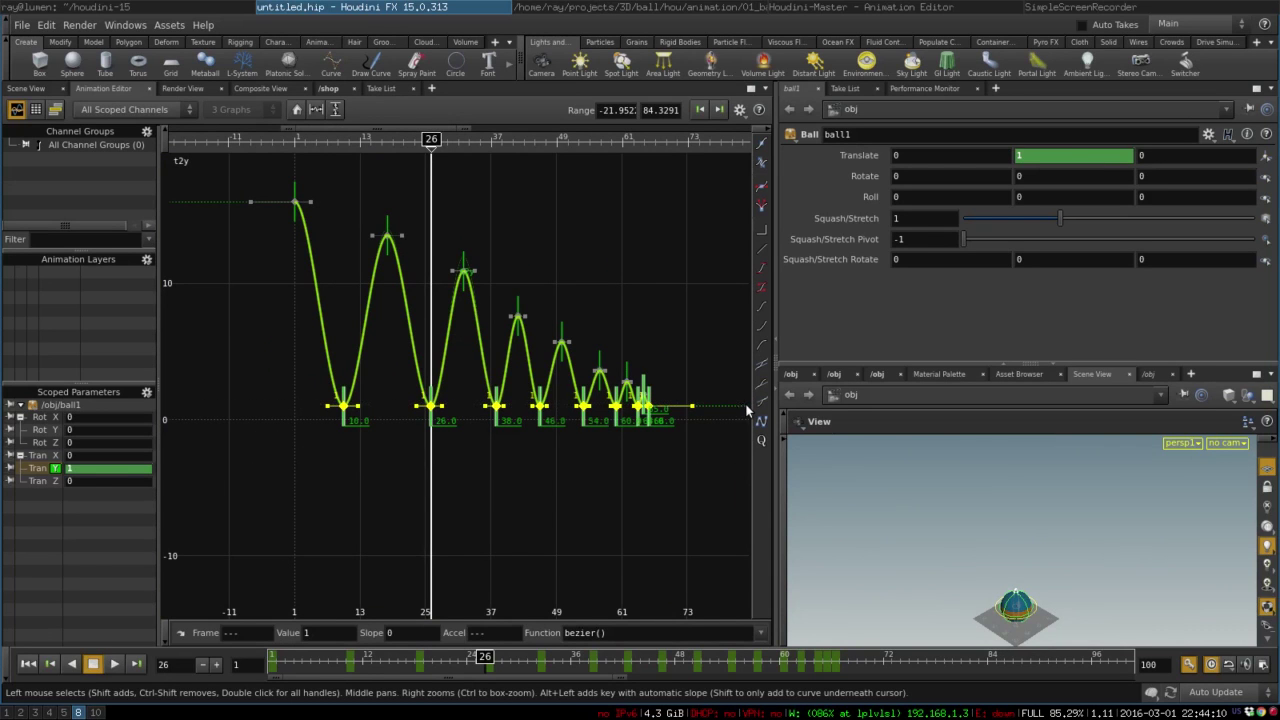
pyautogui.doubleClick(493, 380)
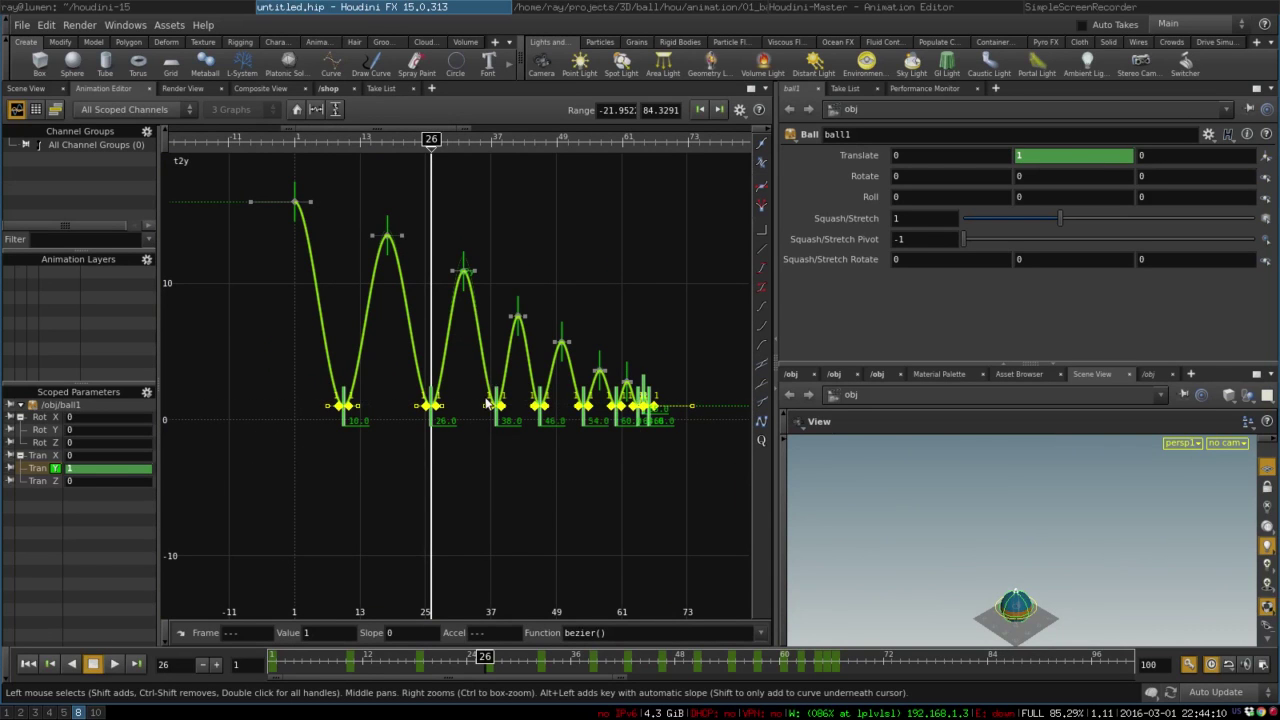
pyautogui.rightClick(496, 412)
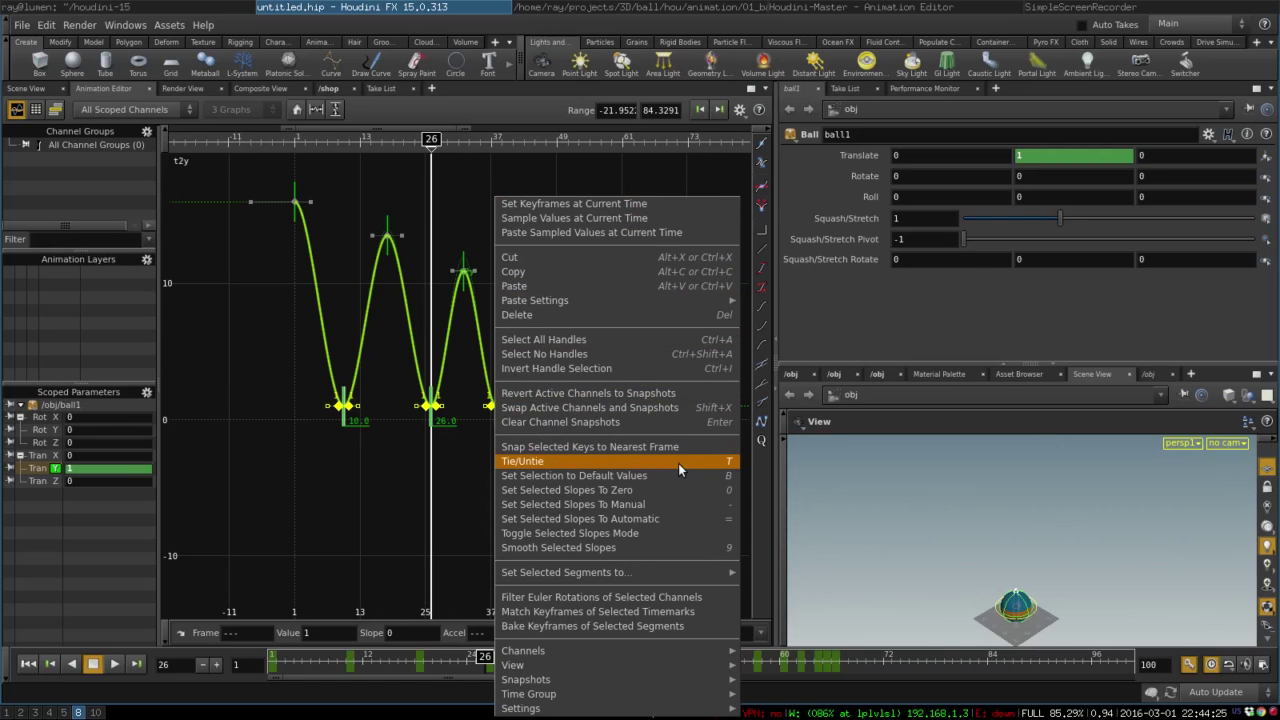
# - Raise the incoming and outgoing tangent handles of the ground-contact key at frame 10 to form a sharp V
pyautogui.moveTo(454, 455); pyautogui.dragTo(562, 302, button='right')
pyautogui.click(440, 436)
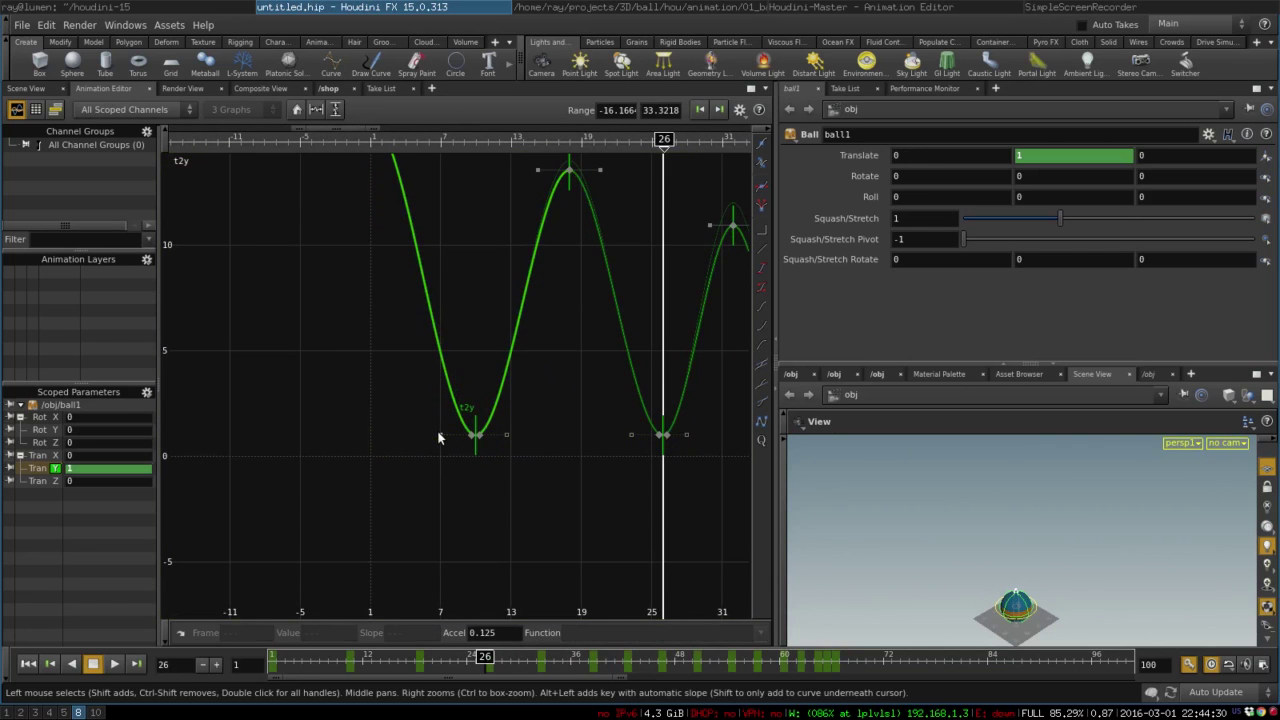
pyautogui.moveTo(440, 436); pyautogui.dragTo(459, 390)
pyautogui.hotkey('ctrl', 'z')
pyautogui.click(608, 453)
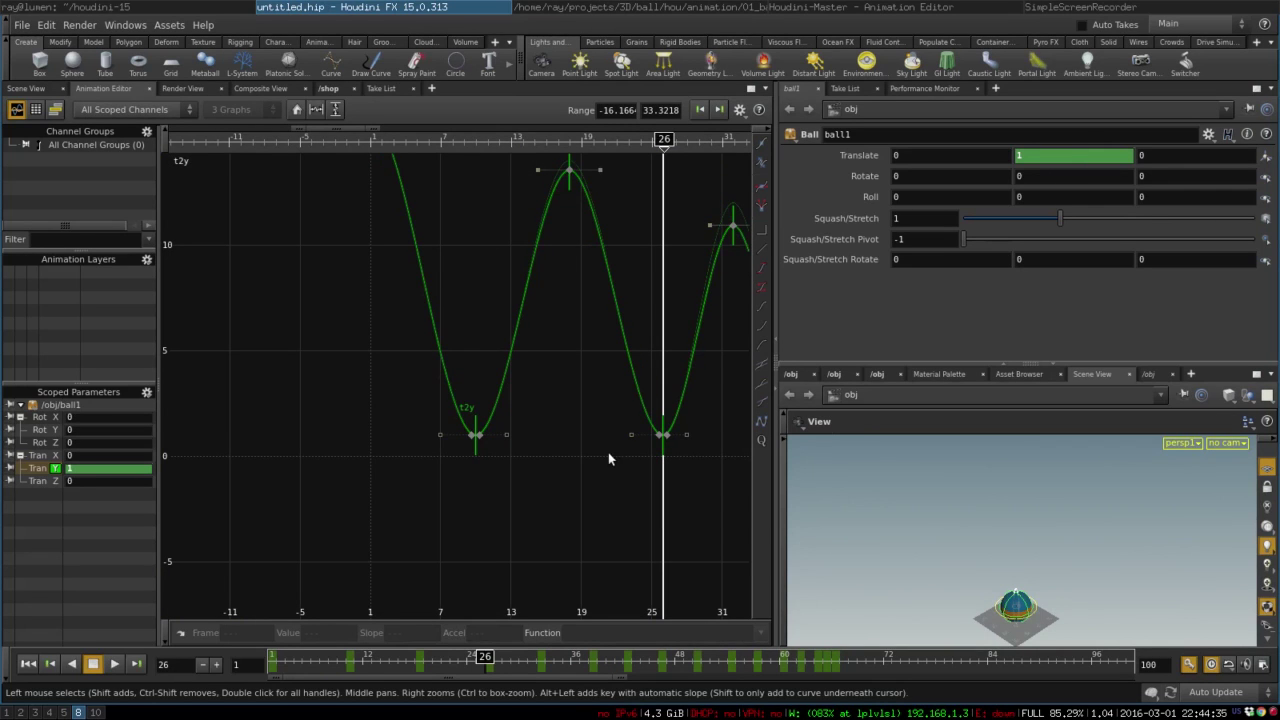
pyautogui.moveTo(440, 436); pyautogui.dragTo(459, 387)
pyautogui.moveTo(506, 438); pyautogui.dragTo(493, 391)
# - Raise both tangent handles at the frame 26 ground contact, with slopes of about -62 incoming and 71 outgoing
pyautogui.moveTo(623, 447); pyautogui.dragTo(364, 447, button='middle')
pyautogui.scroll(5, 371, 447)
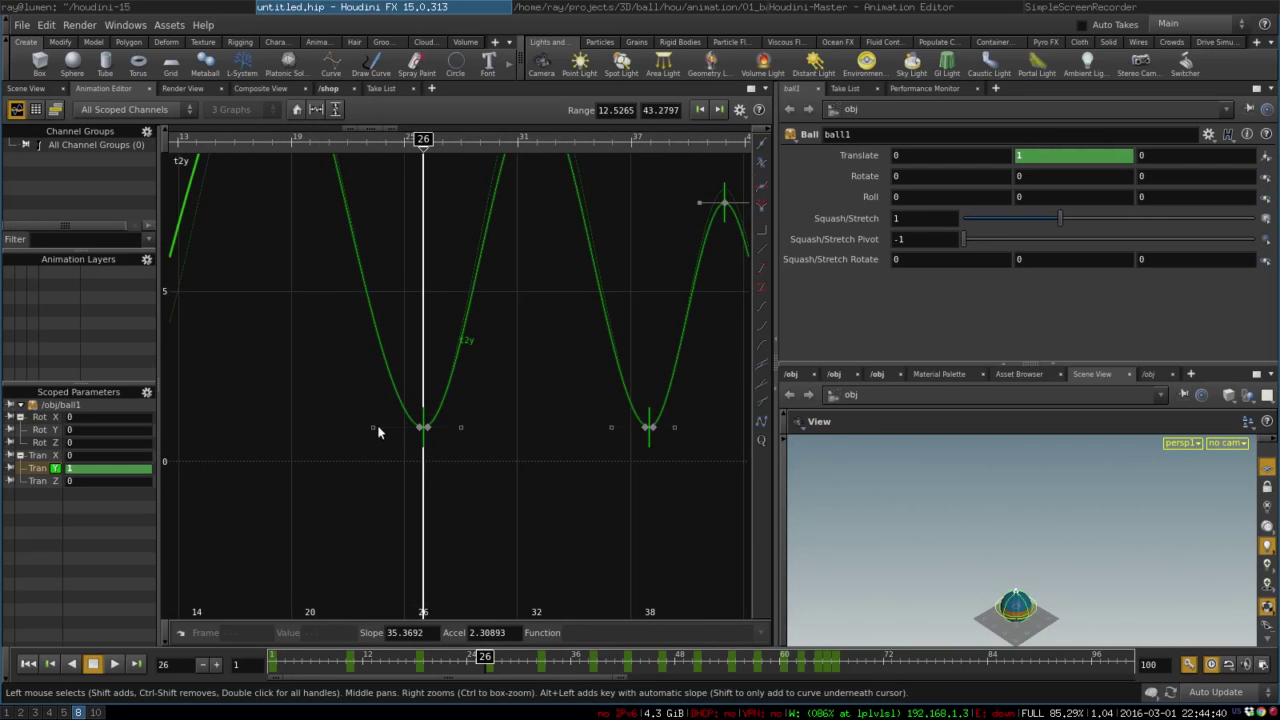
pyautogui.moveTo(373, 427); pyautogui.dragTo(405, 345)
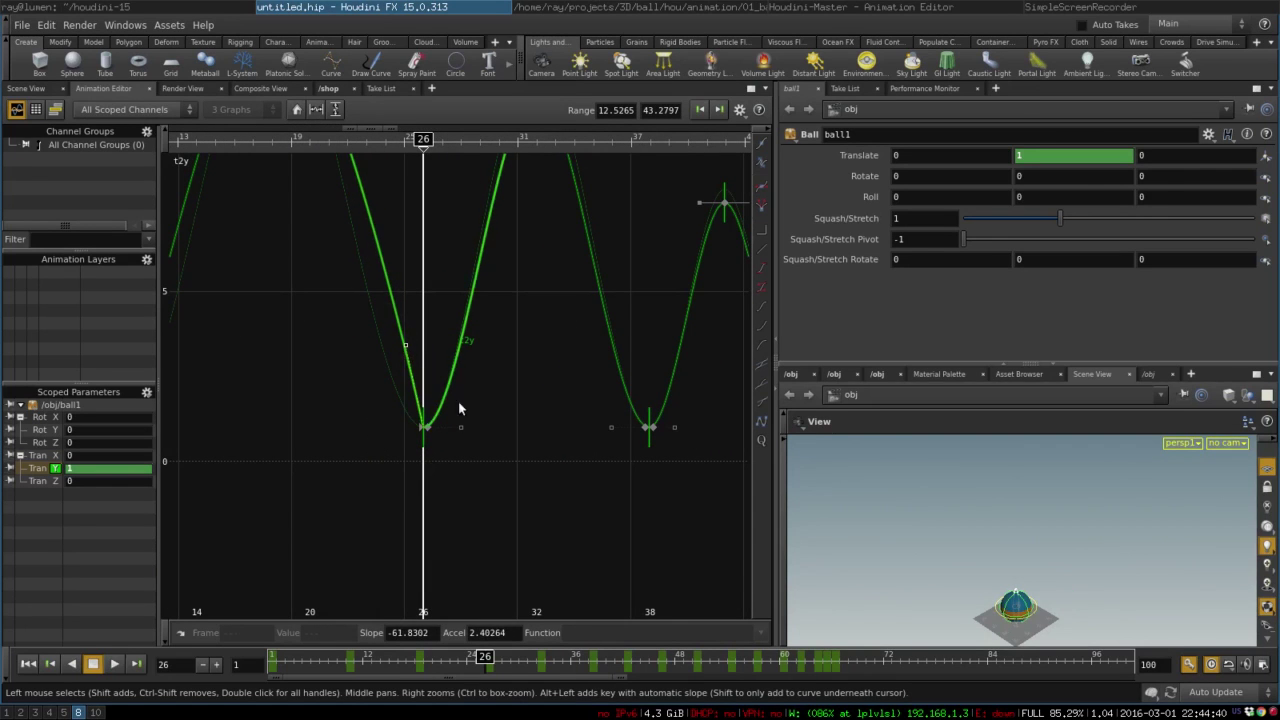
pyautogui.moveTo(460, 430); pyautogui.dragTo(434, 372)
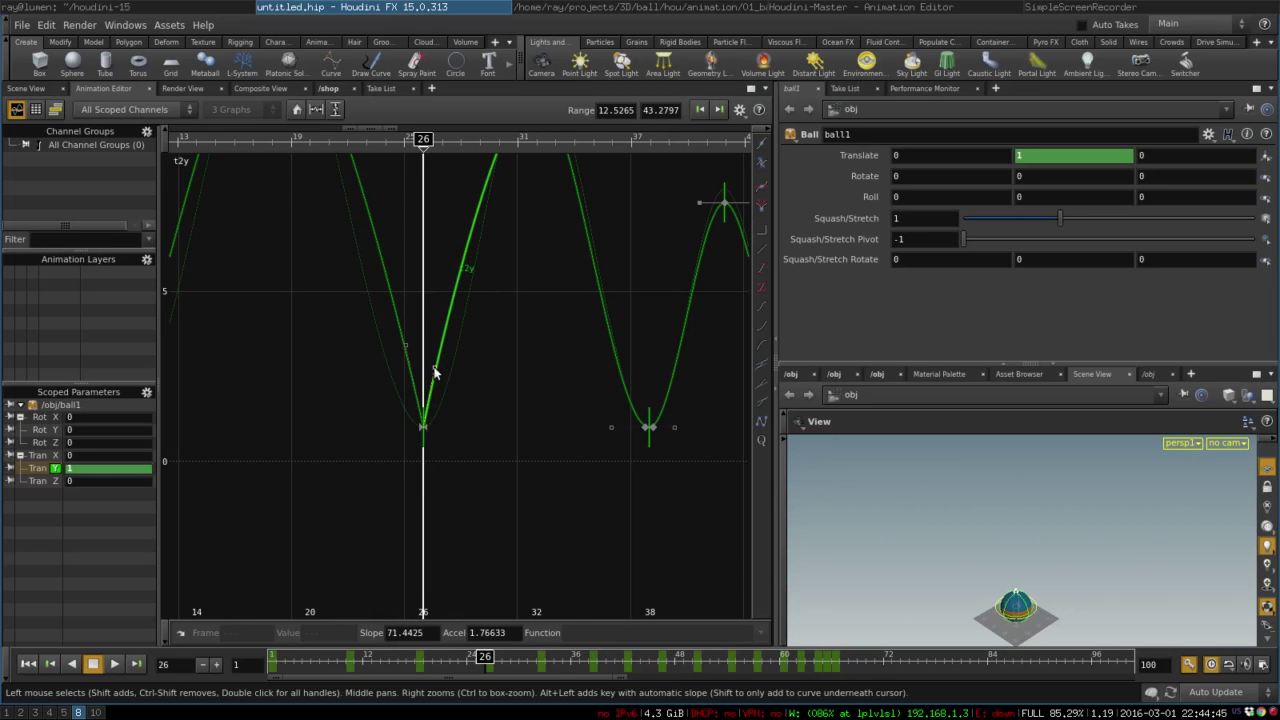
# - Select the ground-contact keys from frame 38 to 66 and steepen their incoming handles together to a slope of about -53
pyautogui.scroll(-4, 549, 408)
pyautogui.moveTo(538, 438); pyautogui.dragTo(339, 468, button='middle')
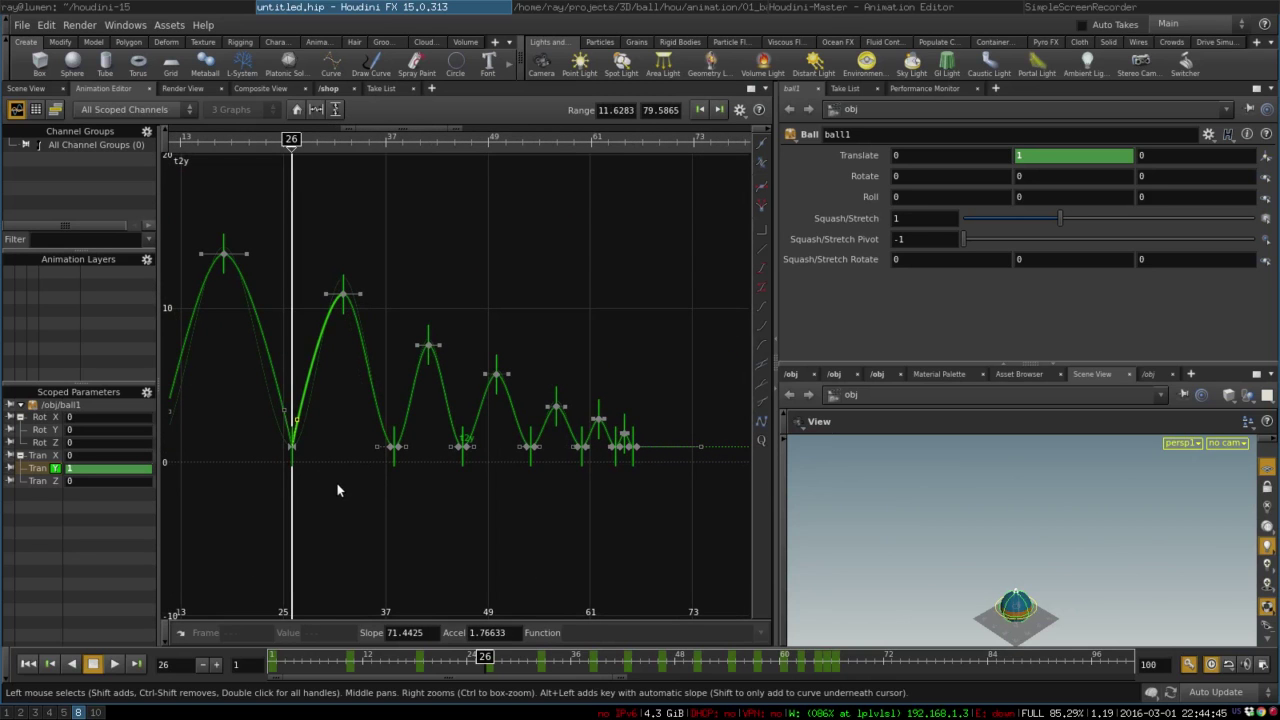
pyautogui.moveTo(338, 490); pyautogui.dragTo(678, 452)
pyautogui.scroll(4, 297, 449)
pyautogui.moveTo(447, 449); pyautogui.dragTo(474, 421)
pyautogui.moveTo(490, 440); pyautogui.dragTo(297, 484, button='middle')
pyautogui.hotkey('ctrl', 'z')
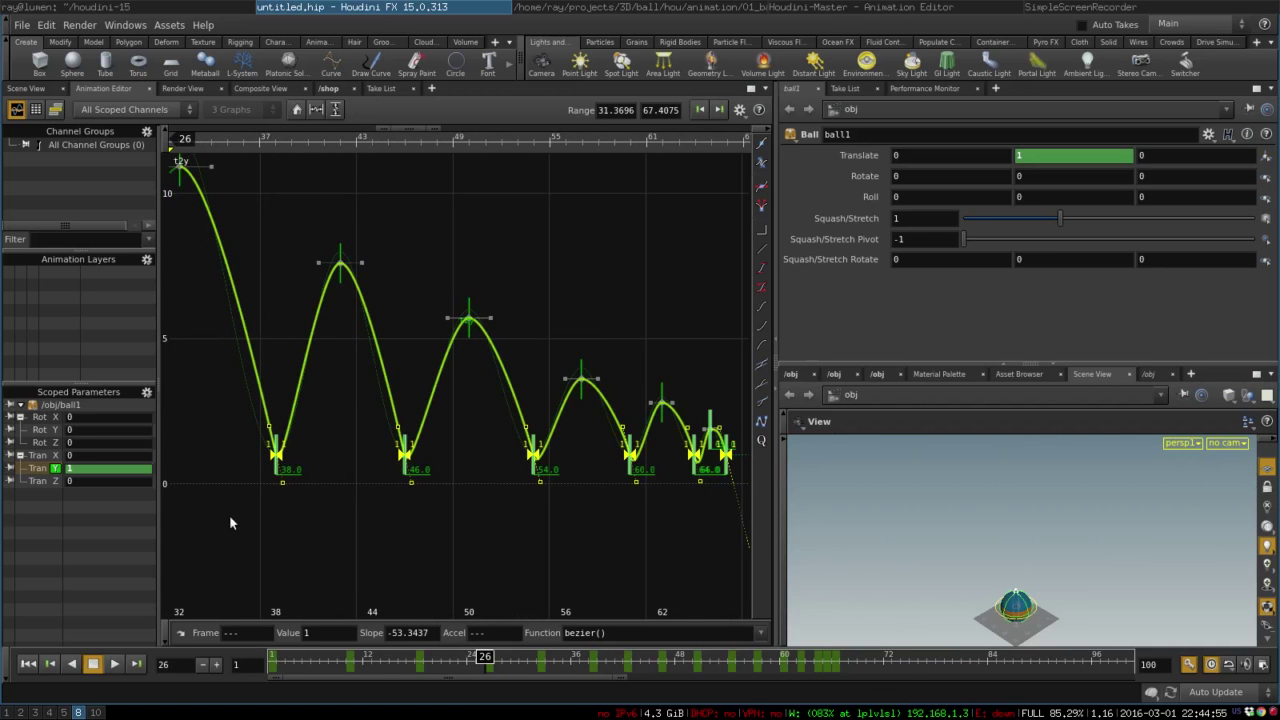
# - Raise the outgoing handles of the ground contacts from frame 38 to 66 together to a slope of about 40
pyautogui.scroll(-3, 237, 522)
pyautogui.moveTo(244, 521); pyautogui.dragTo(619, 491)
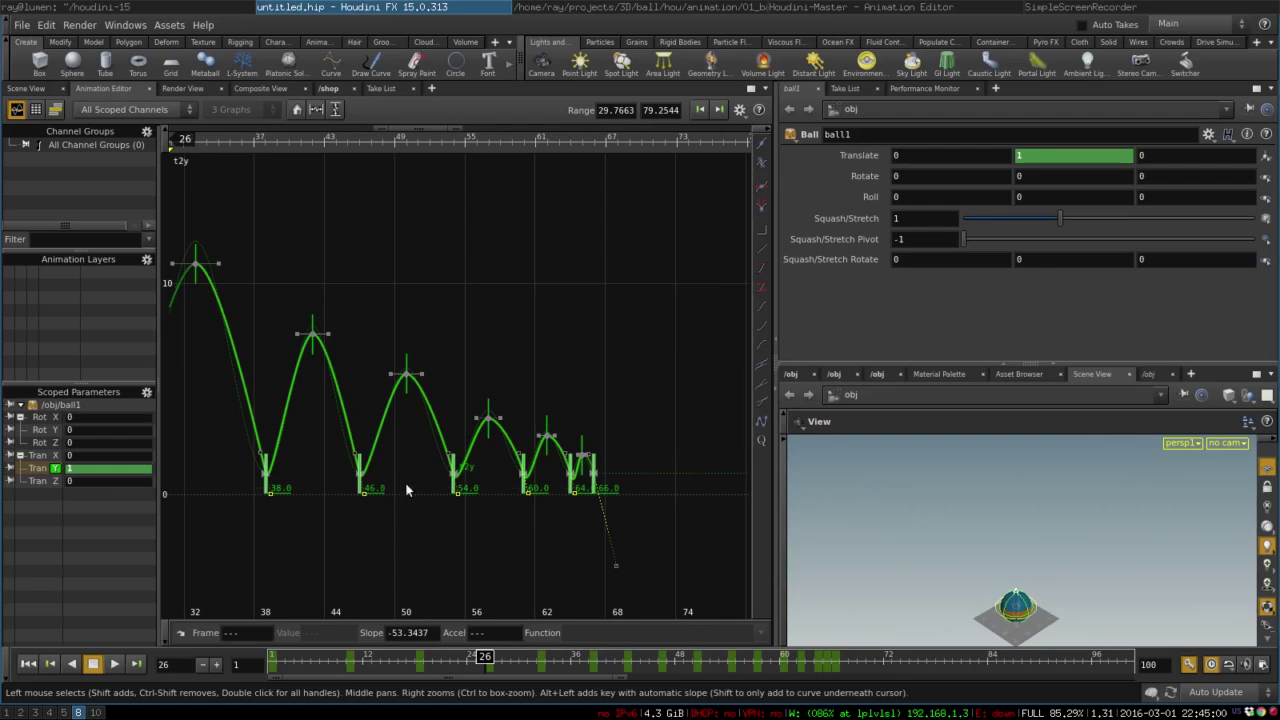
pyautogui.moveTo(273, 496); pyautogui.dragTo(272, 454)
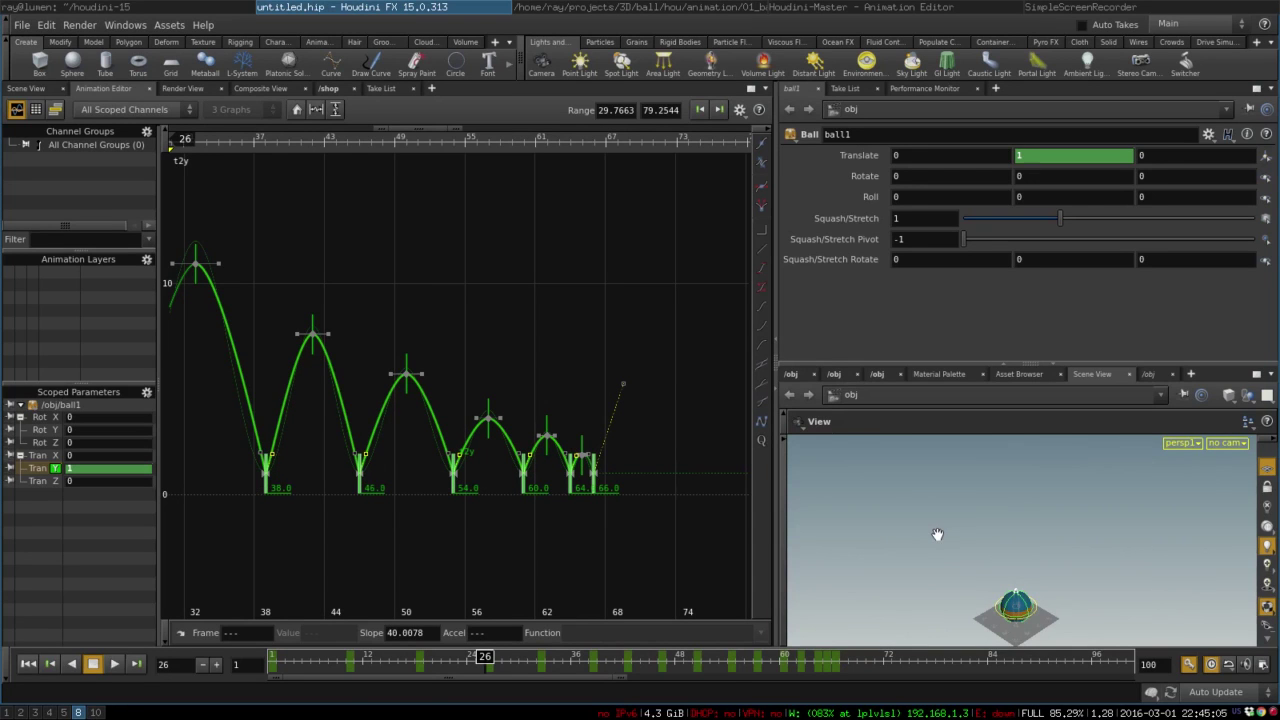
# - Play the sharpened bounce animation twice, stop it and return to frame 1
pyautogui.click(112, 665)
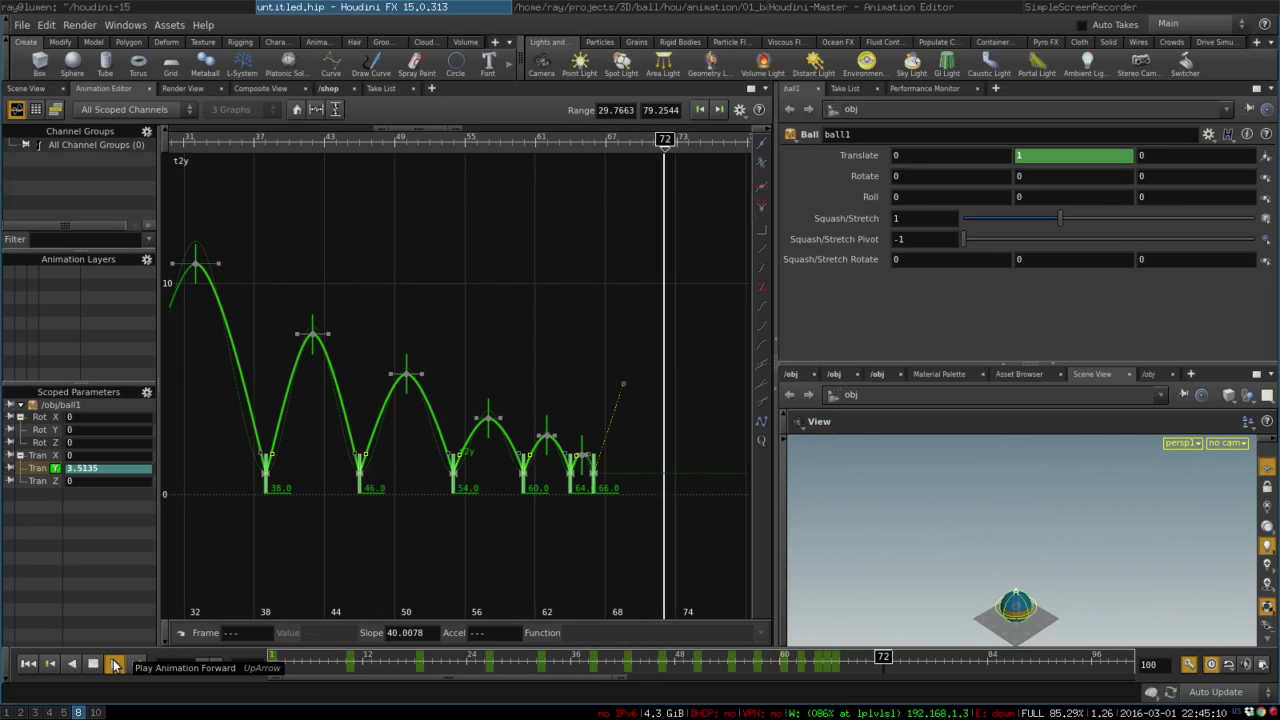
pyautogui.click(91, 665)
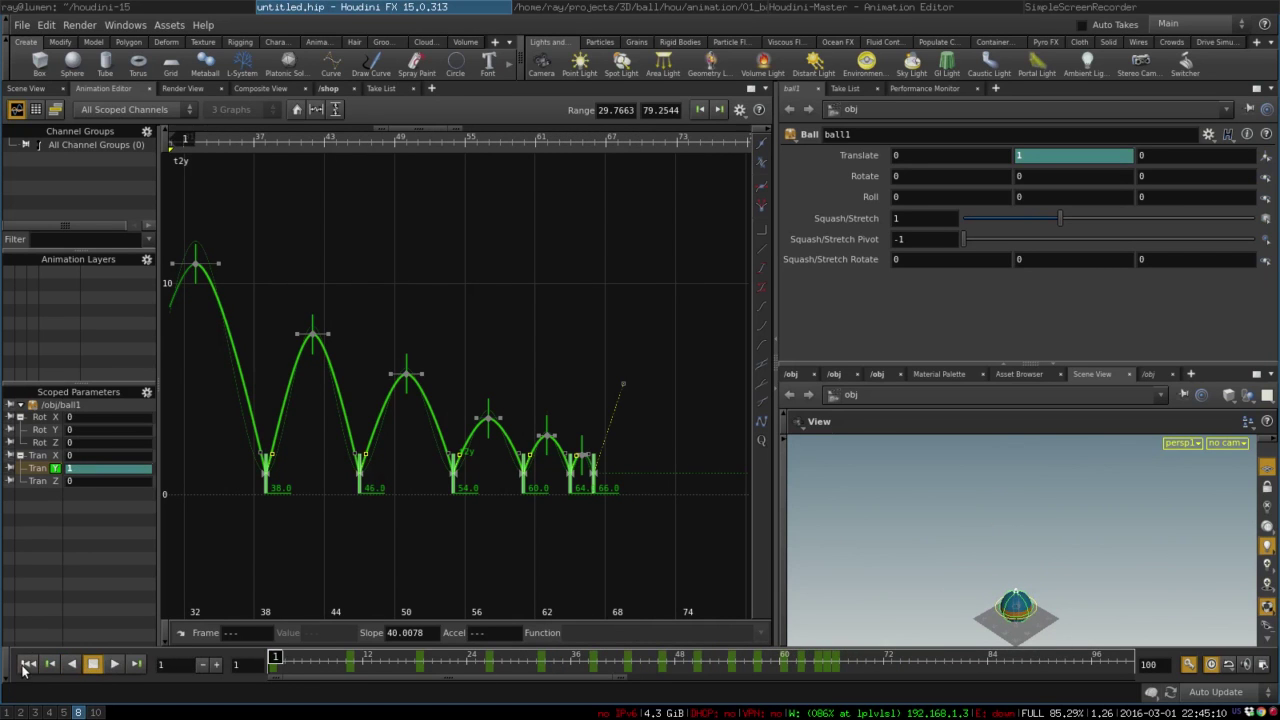
pyautogui.click(114, 665)
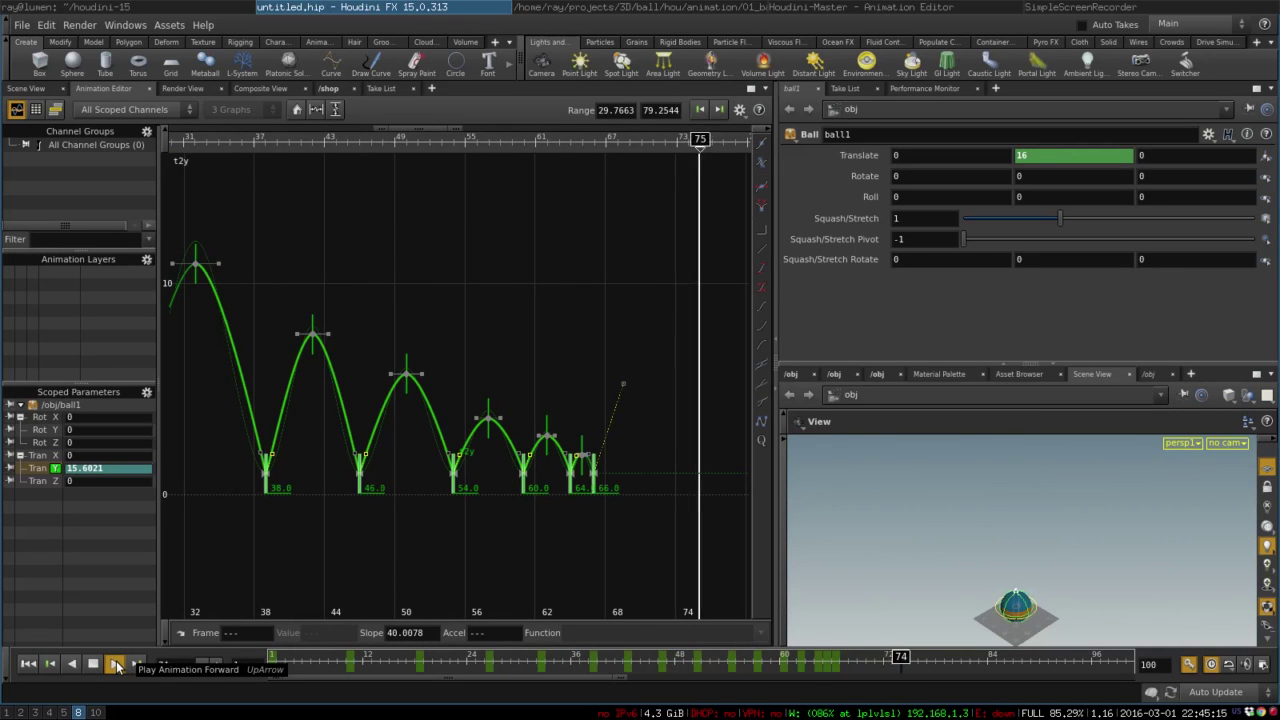
pyautogui.click(93, 665)
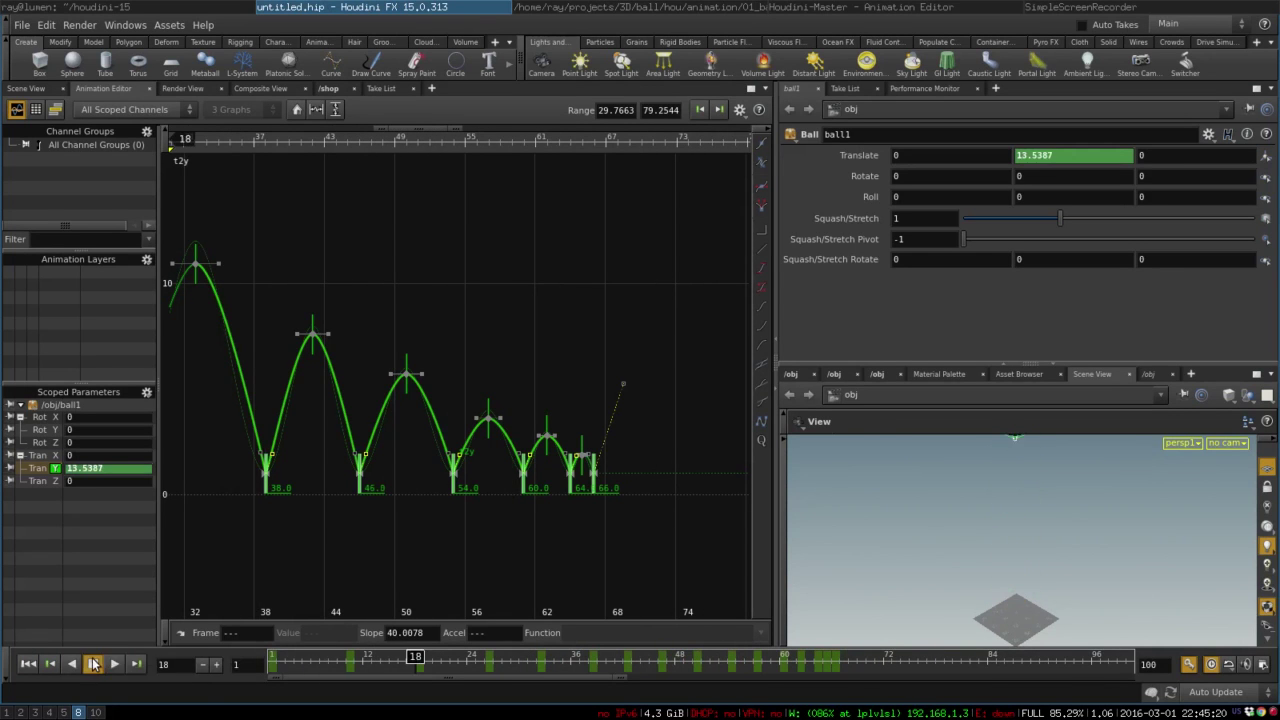
pyautogui.click(30, 665)
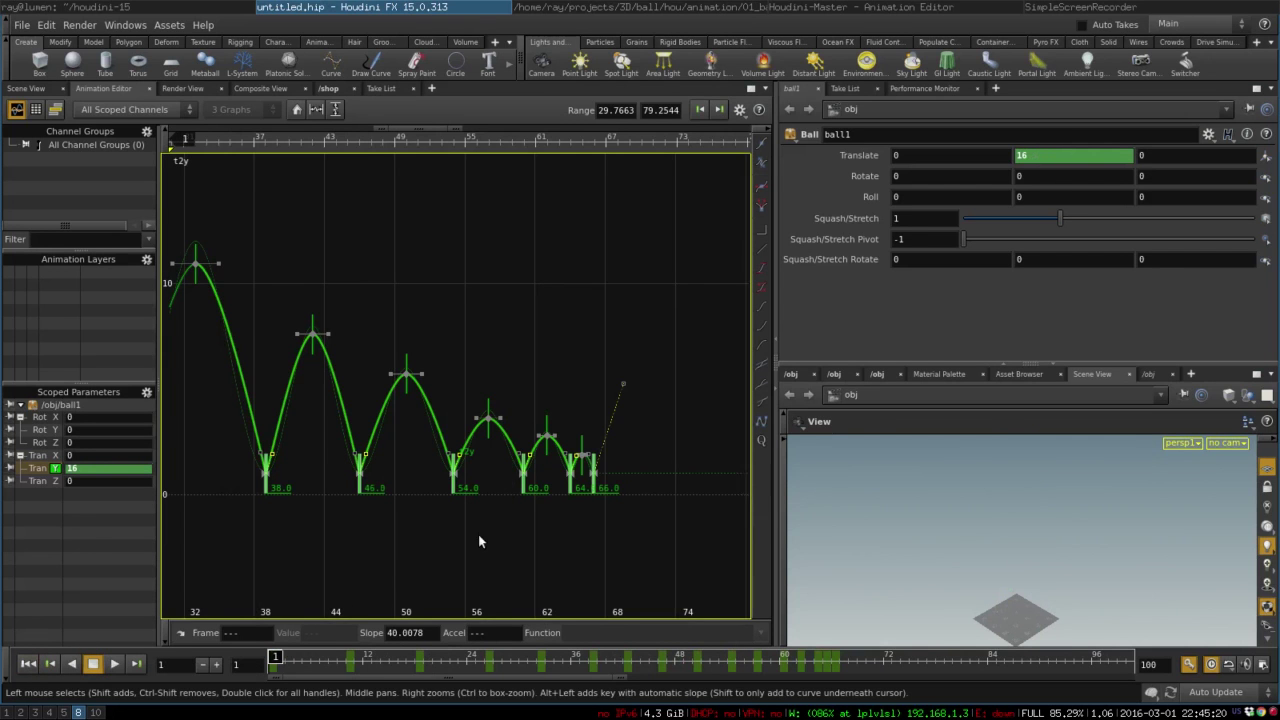
# - Copy the last bounce's keys from frames 64 to 66 and paste them at frame 66 as an extra bounce
pyautogui.moveTo(478, 534); pyautogui.dragTo(337, 515, button='middle')
pyautogui.moveTo(337, 515); pyautogui.dragTo(524, 332, button='right')
pyautogui.moveTo(650, 300); pyautogui.dragTo(464, 448)
pyautogui.click(519, 139)
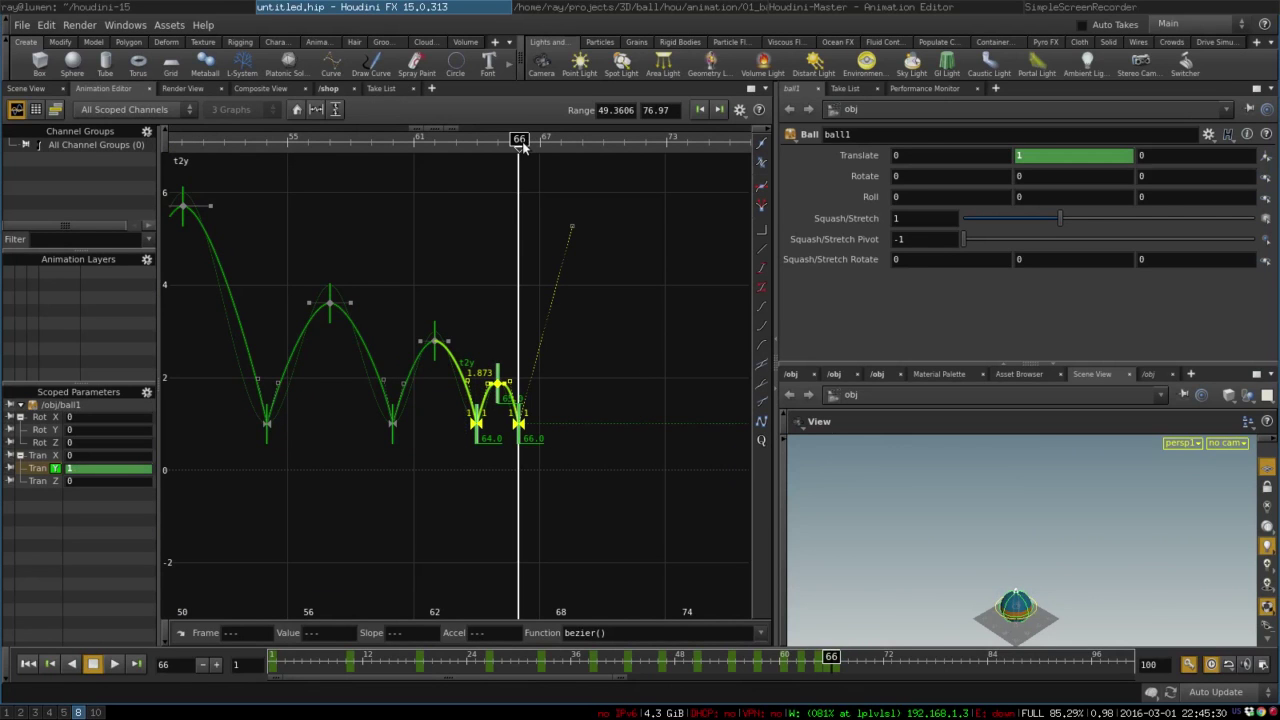
pyautogui.hotkey('ctrl', 'v')
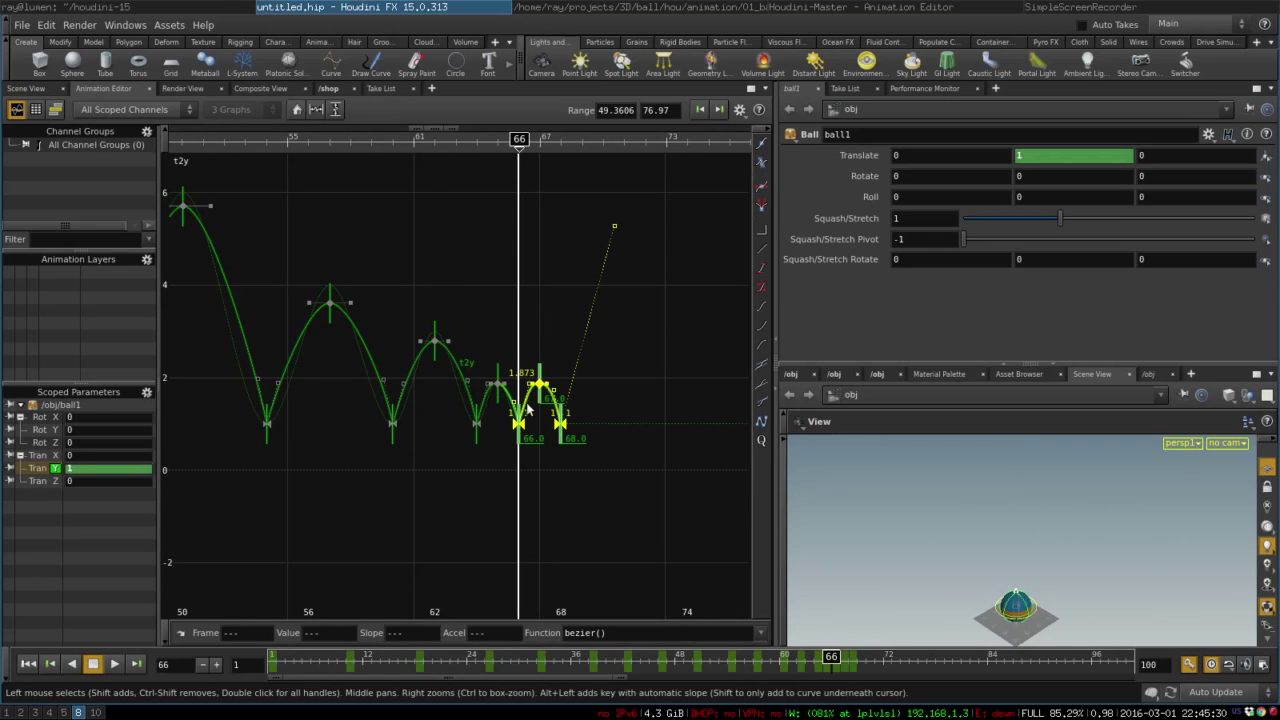
# - Lower the extra bounce's peak at frame 67 to about 1.55 and shorten the outgoing handle at frame 66
pyautogui.moveTo(540, 386); pyautogui.dragTo(540, 403)
pyautogui.hotkey('ctrl', 'z')
pyautogui.click(563, 360)
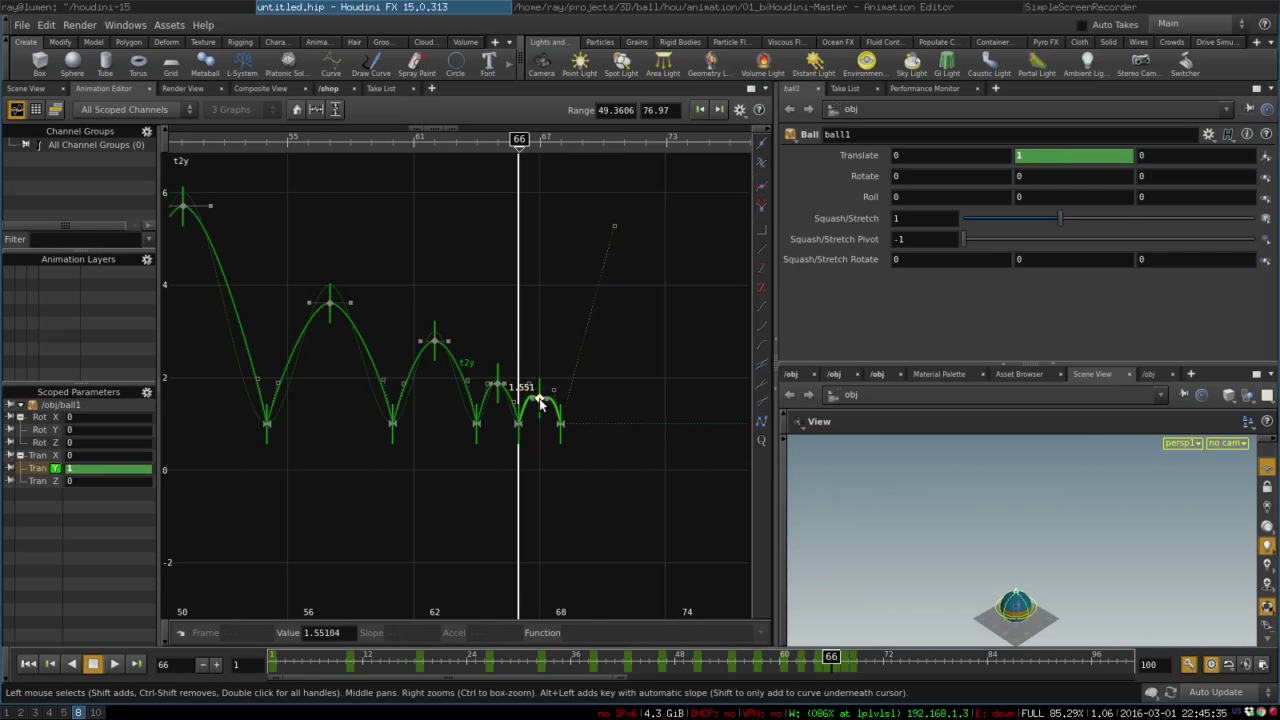
pyautogui.scroll(5, 544, 400)
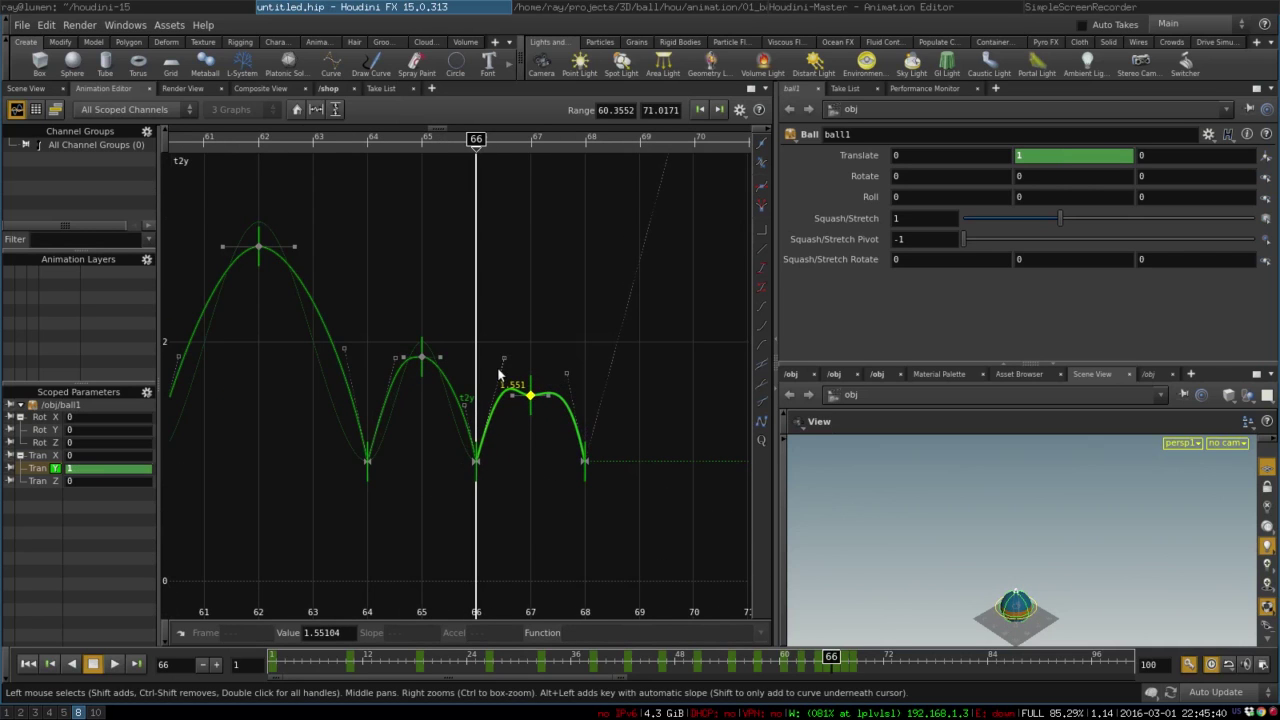
pyautogui.click(491, 425)
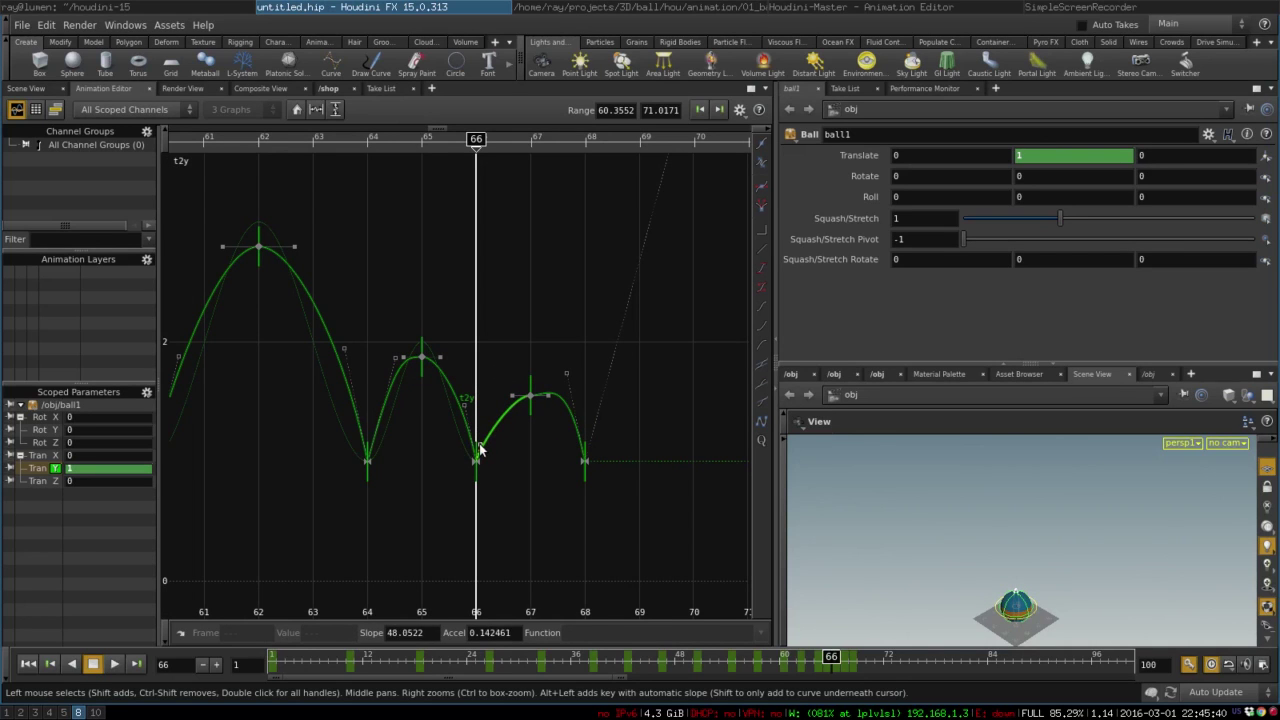
# - Even out the frame 67 bounce with a peak of about 1.46, and paste copies of its keys at frames 68 and 70
pyautogui.moveTo(577, 382); pyautogui.dragTo(573, 439)
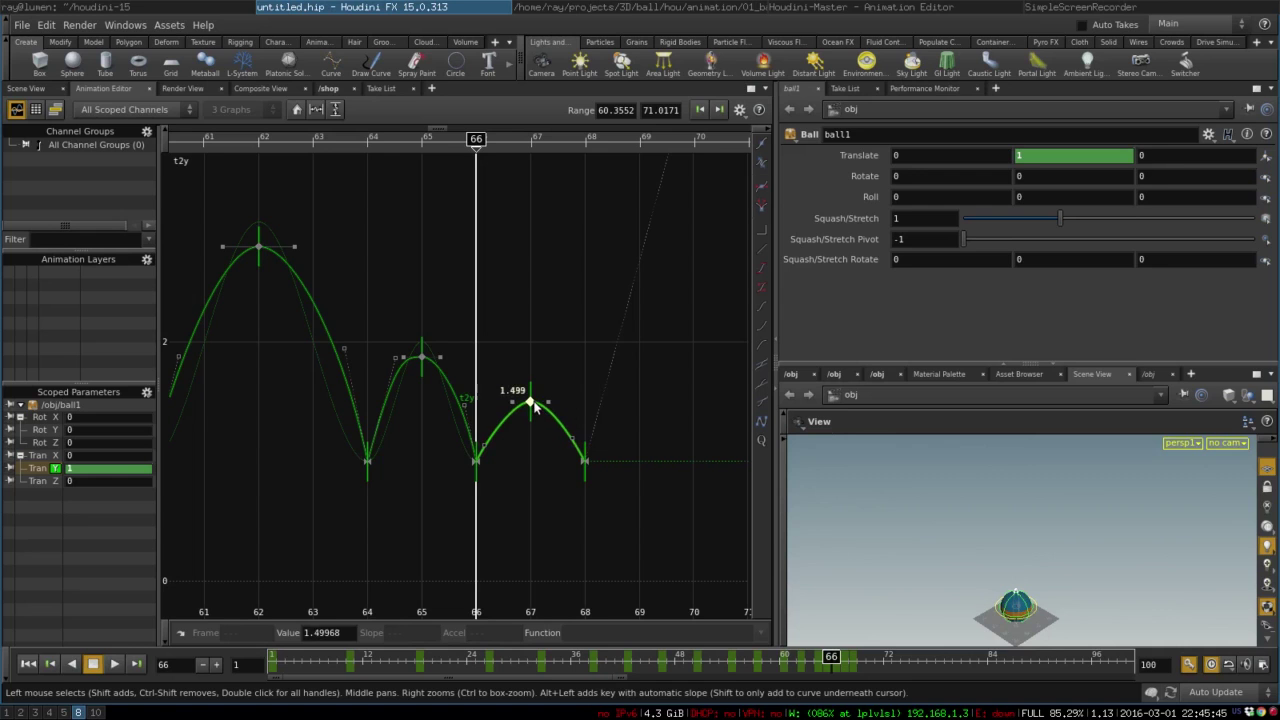
pyautogui.moveTo(631, 380); pyautogui.dragTo(463, 500)
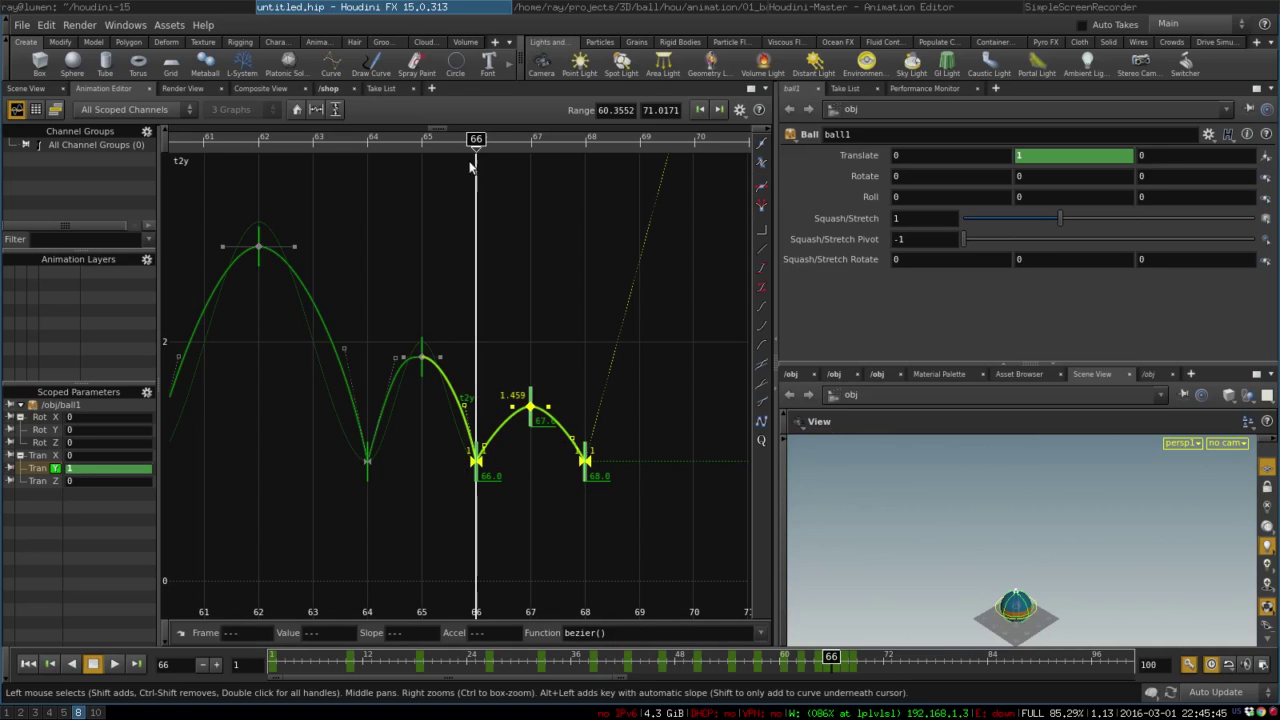
pyautogui.press('Right')
pyautogui.moveTo(531, 143); pyautogui.dragTo(586, 141)
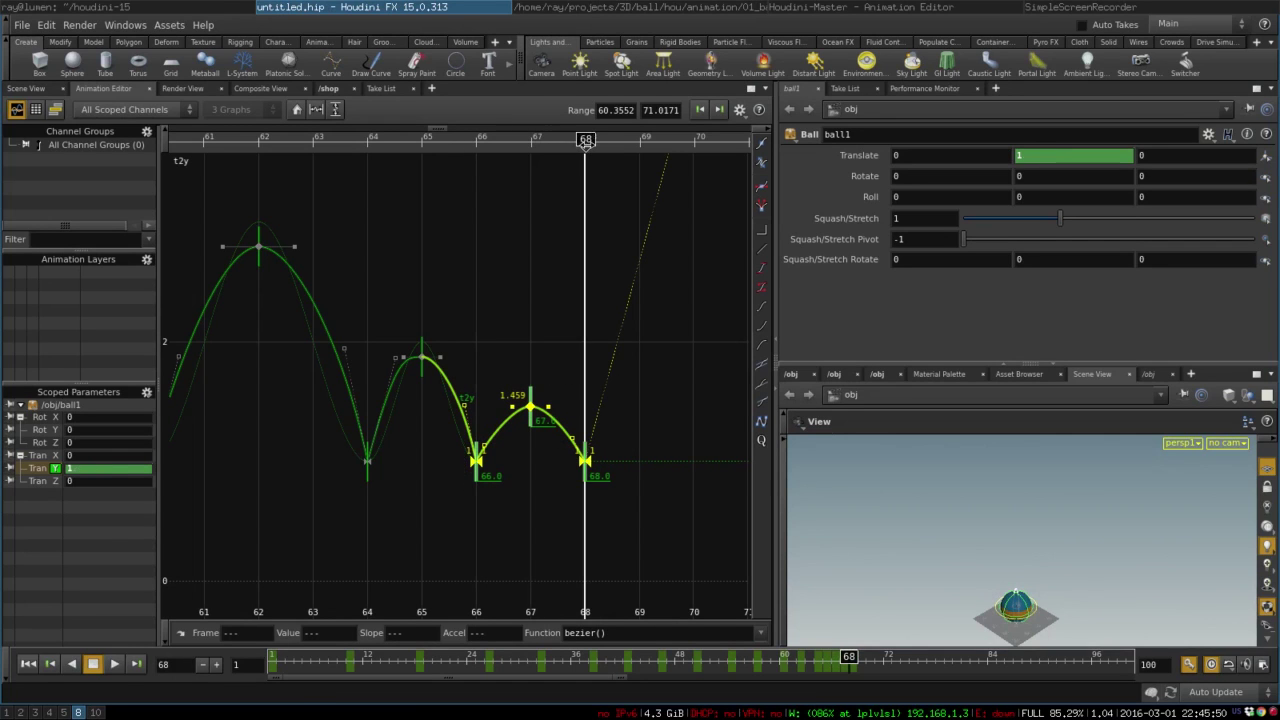
pyautogui.hotkey('ctrl', 'v')
pyautogui.moveTo(635, 239); pyautogui.dragTo(384, 150, button='middle')
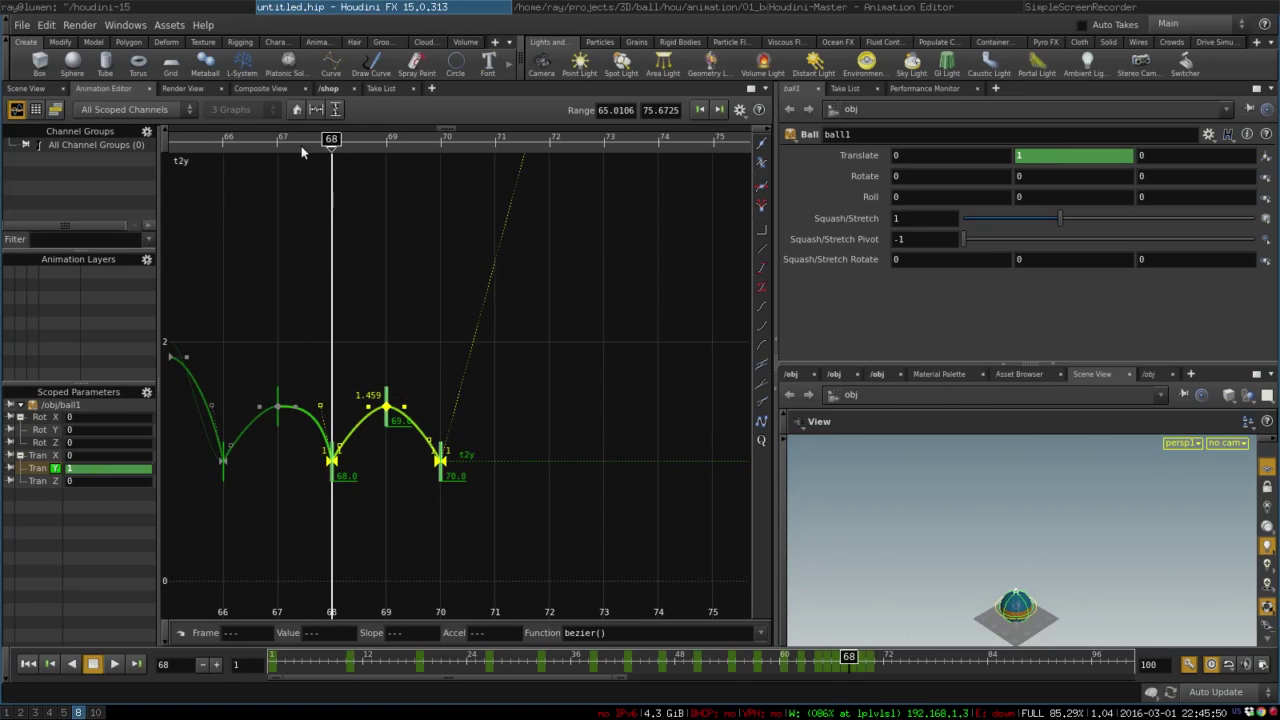
pyautogui.moveTo(331, 138); pyautogui.dragTo(441, 138)
pyautogui.hotkey('ctrl', 'v')
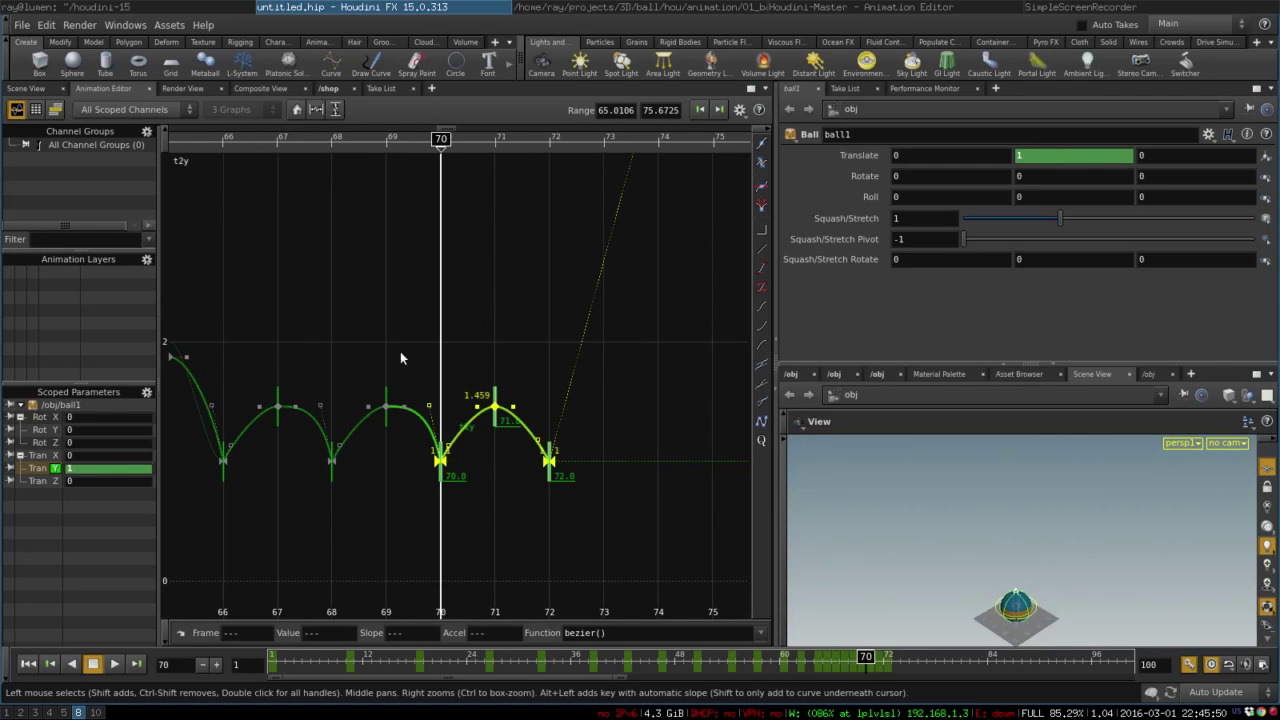
# - Lower the peak of the copied bounce at frame 69 and bring the frame 71 peak down to about 1.19
pyautogui.click(413, 370)
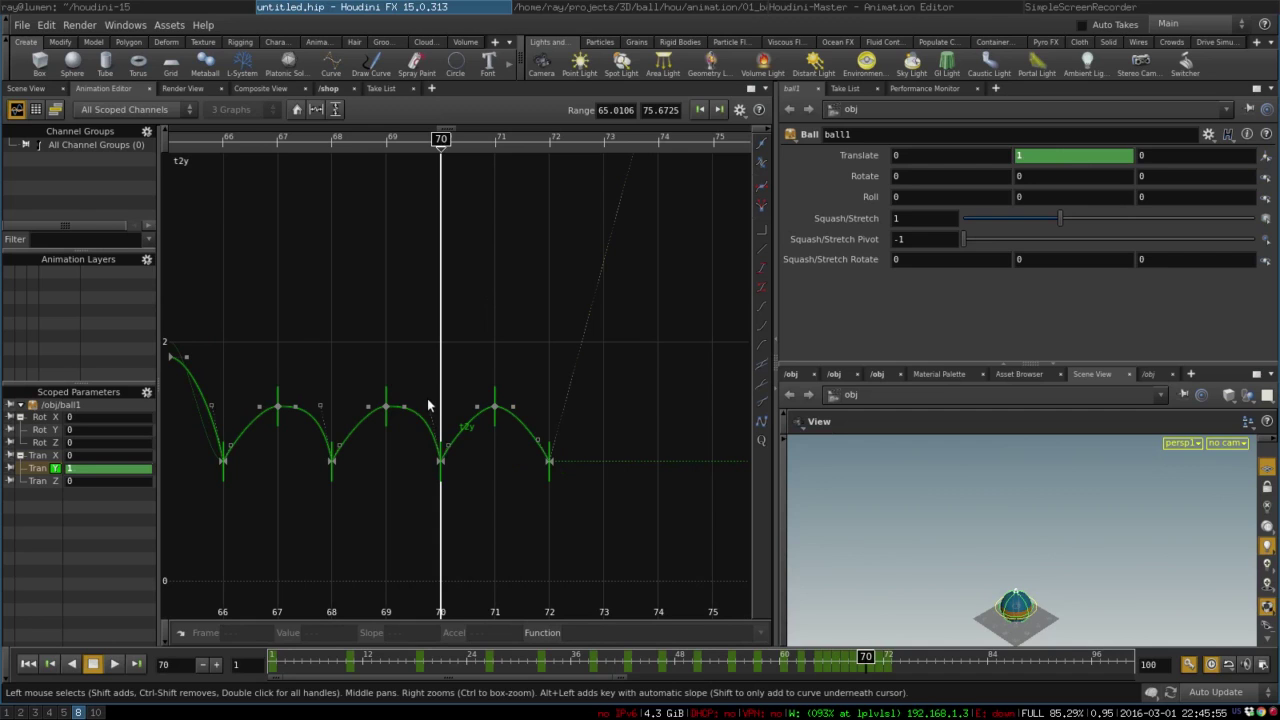
pyautogui.moveTo(429, 405); pyautogui.dragTo(391, 435)
pyautogui.moveTo(494, 408); pyautogui.dragTo(494, 438)
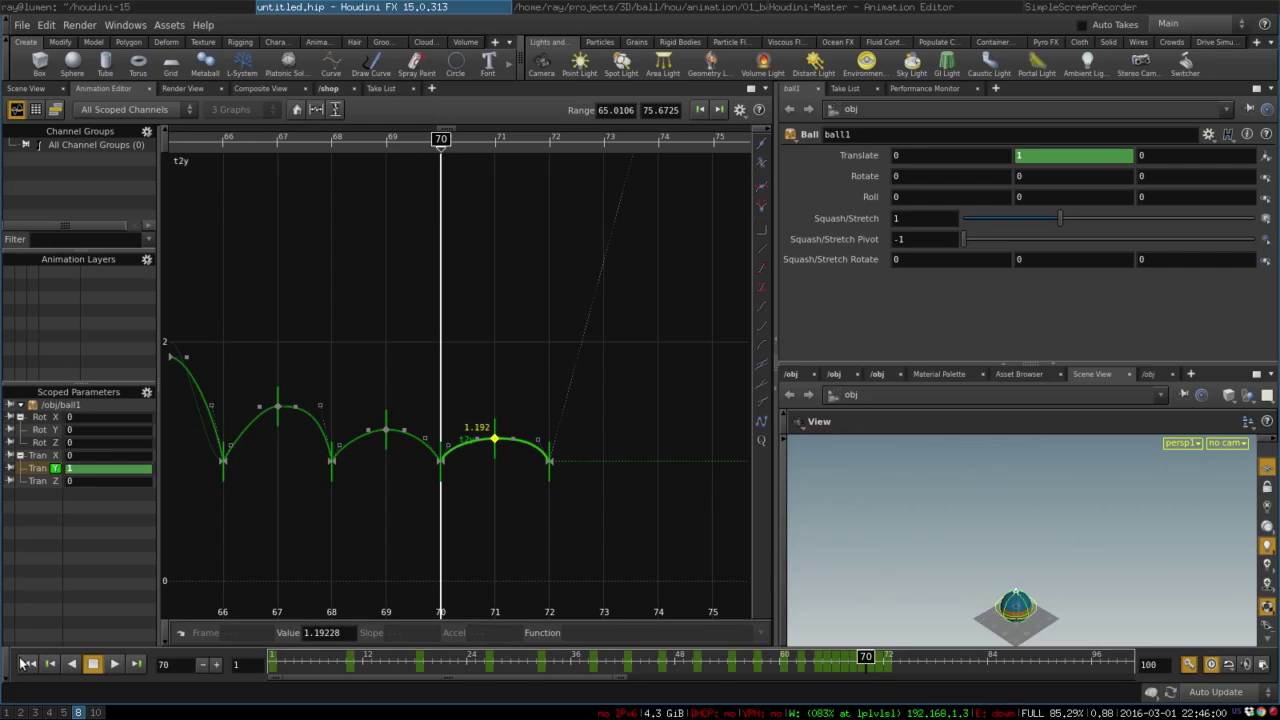
# - Play the extended bounce from frame 1, stop it and adjust the incoming handle at frame 68 to a slope of about -17
pyautogui.click(25, 664)
pyautogui.click(114, 664)
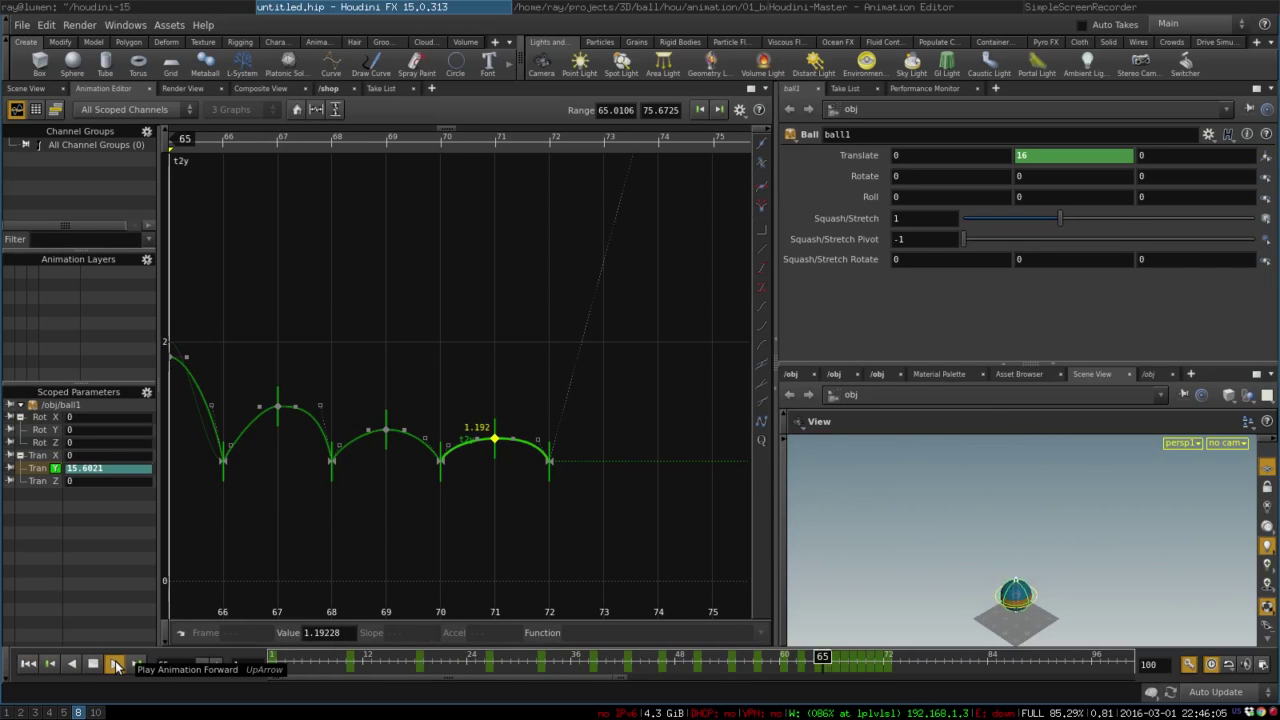
pyautogui.click(93, 664)
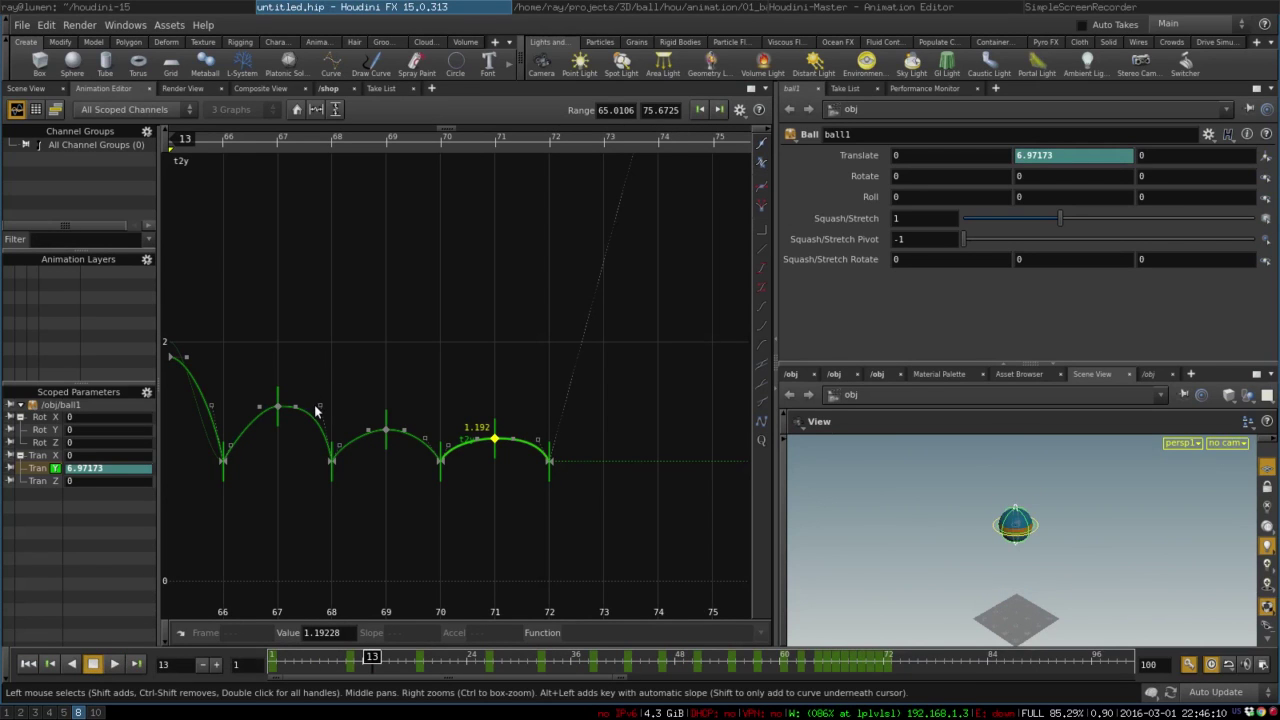
pyautogui.moveTo(320, 406); pyautogui.dragTo(306, 422)
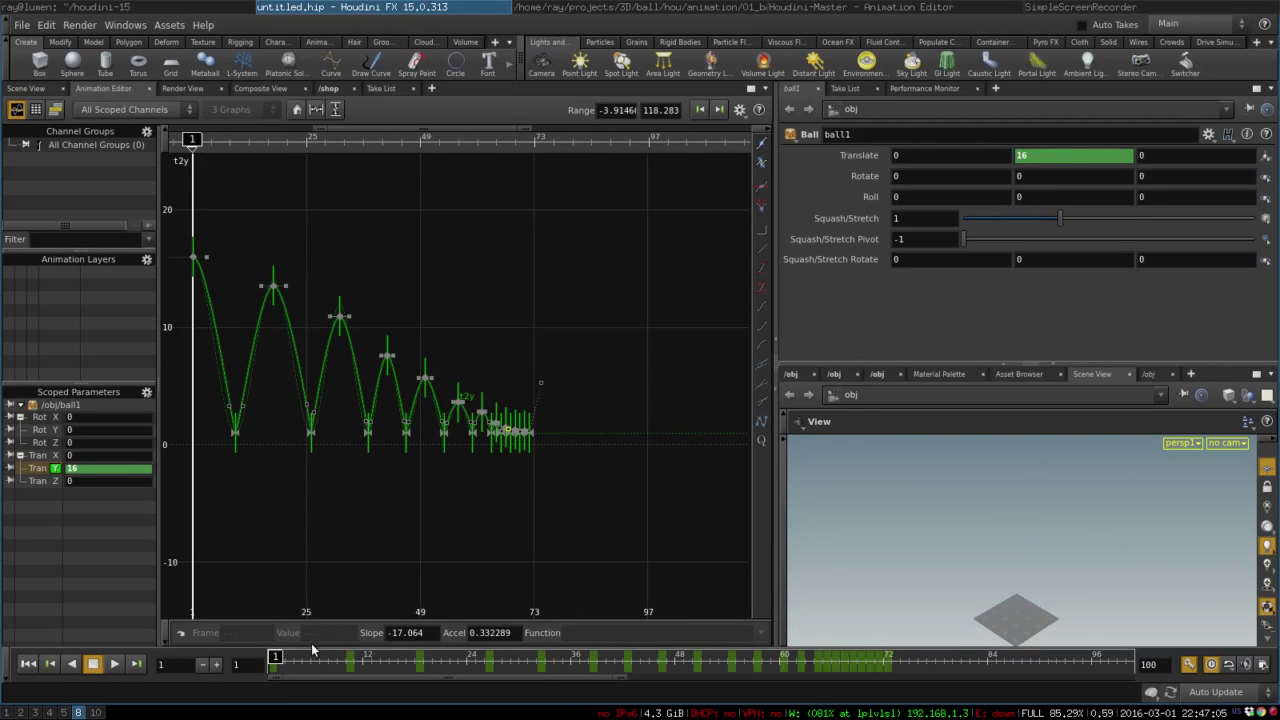
# - Key the ball's Squash/Stretch at frame 9, just before the first ground contact, with a value of 1.364
pyautogui.moveTo(313, 664); pyautogui.dragTo(340, 664)
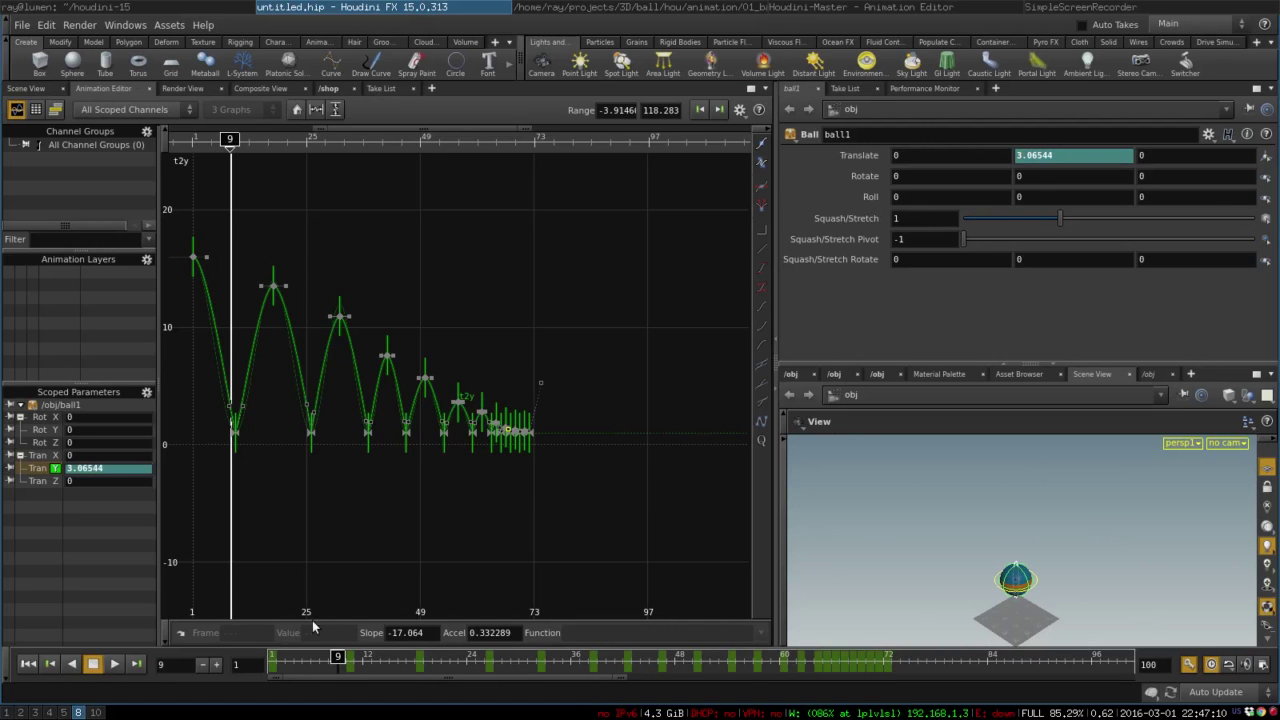
pyautogui.moveTo(1048, 597); pyautogui.dragTo(1036, 556)
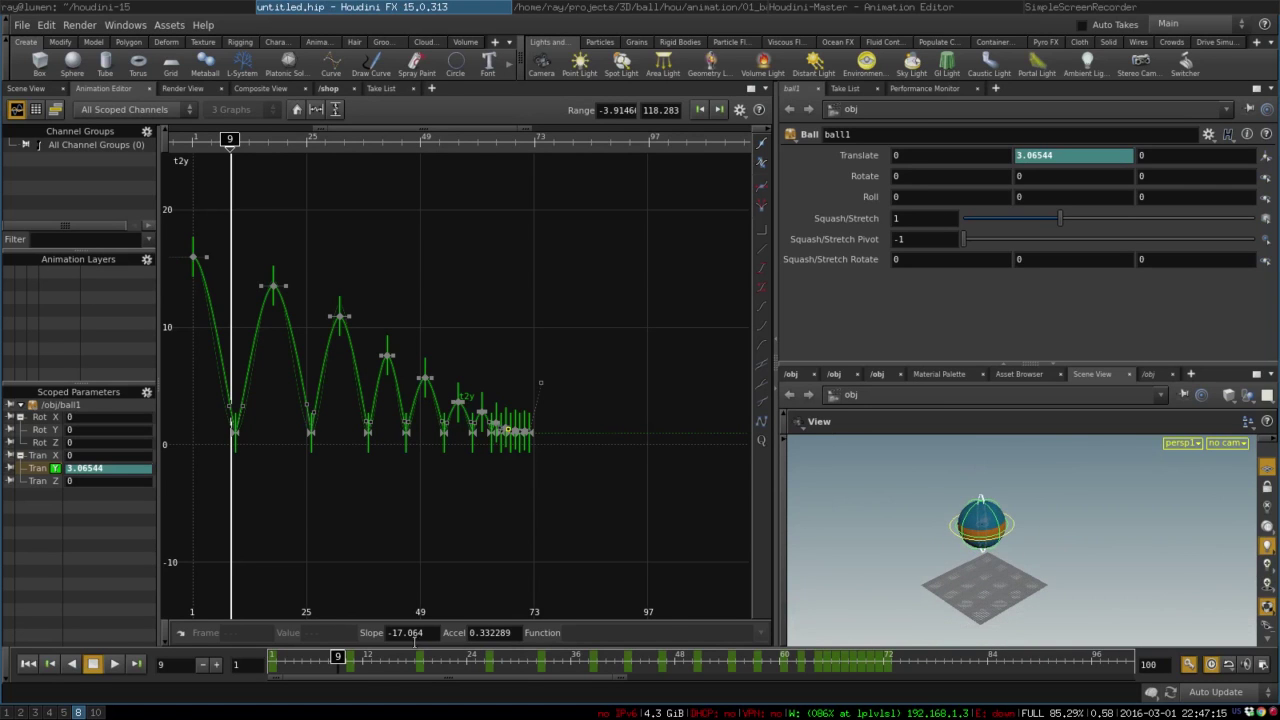
pyautogui.click(345, 656)
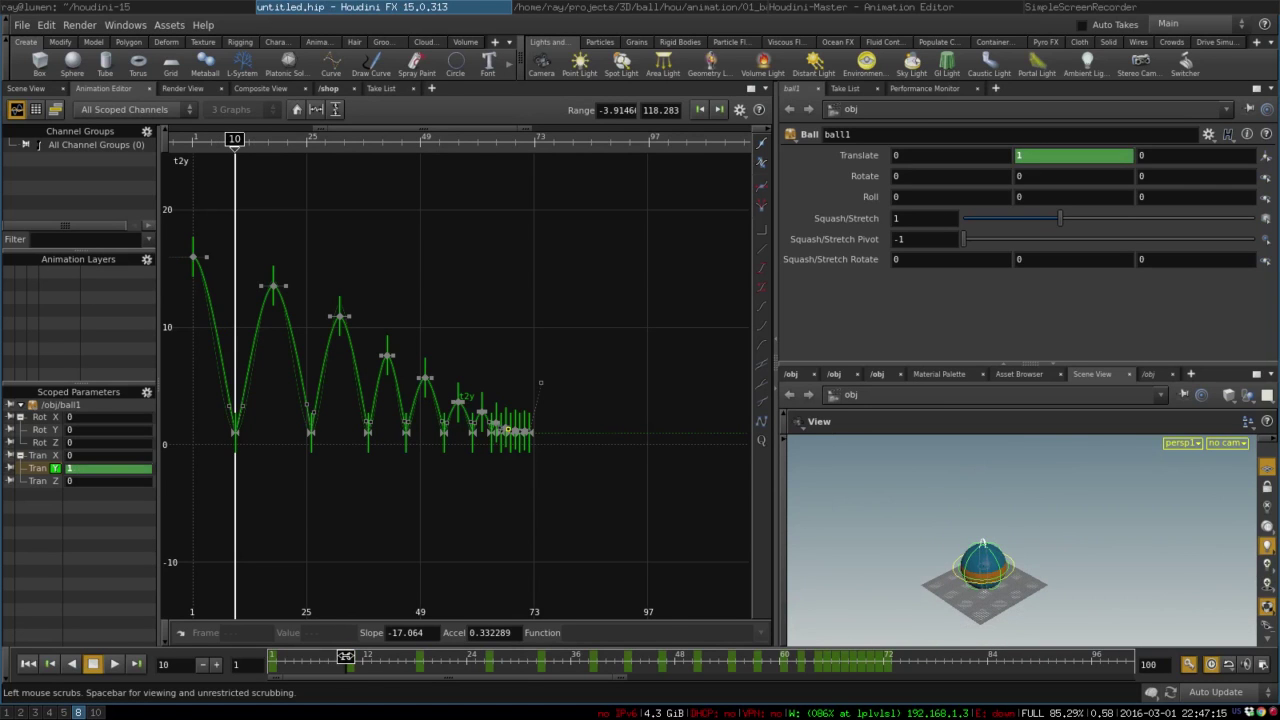
pyautogui.click(337, 656)
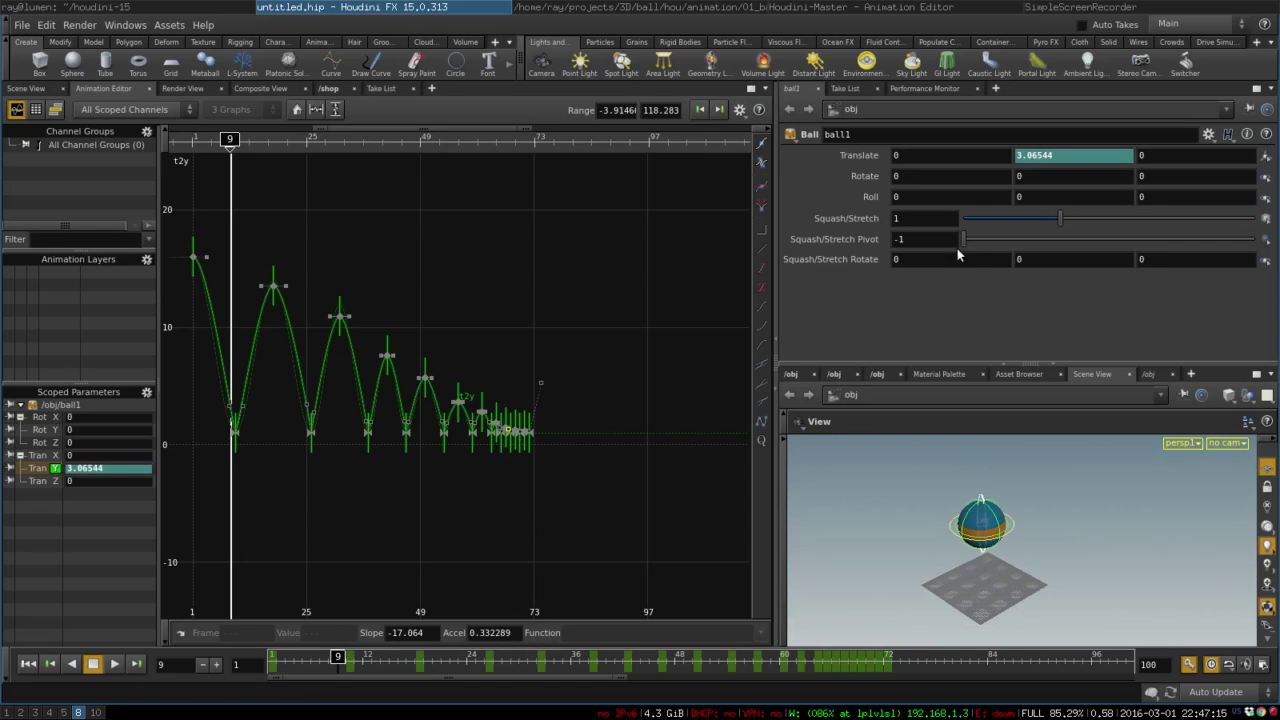
pyautogui.keyDown('alt'); pyautogui.click(940, 218); pyautogui.keyUp('alt')
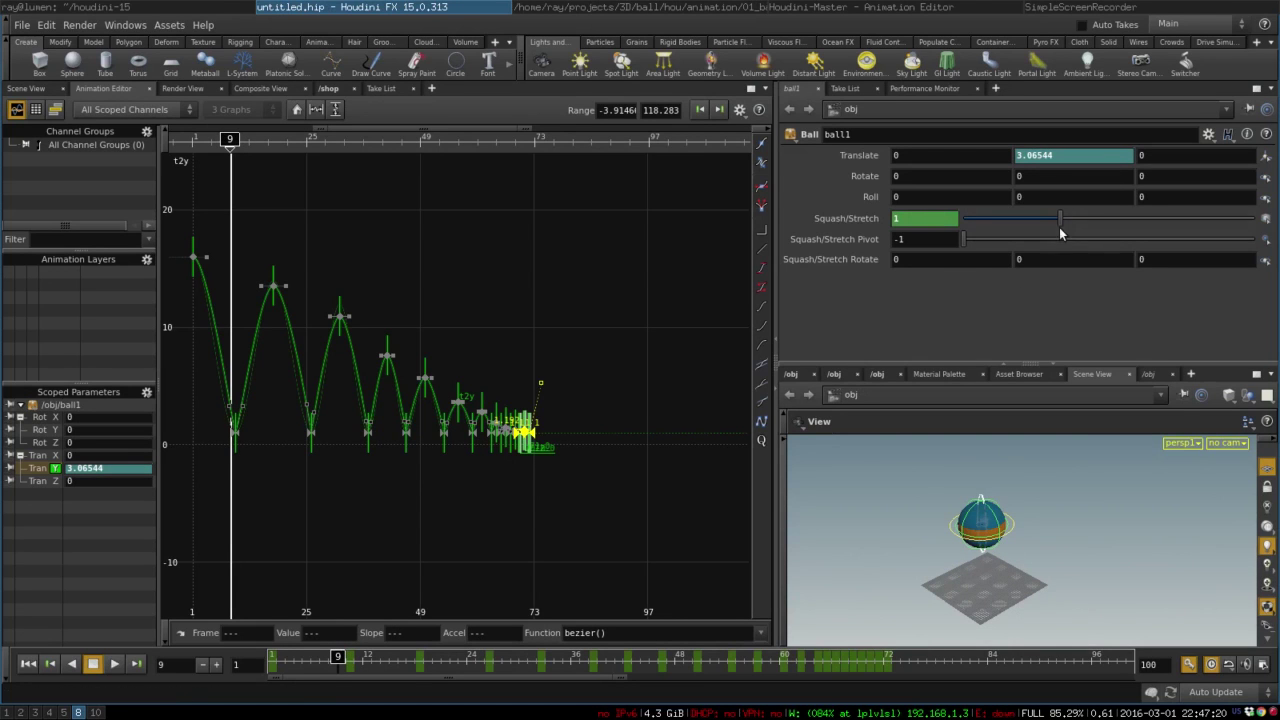
pyautogui.moveTo(1060, 226); pyautogui.dragTo(1131, 201)
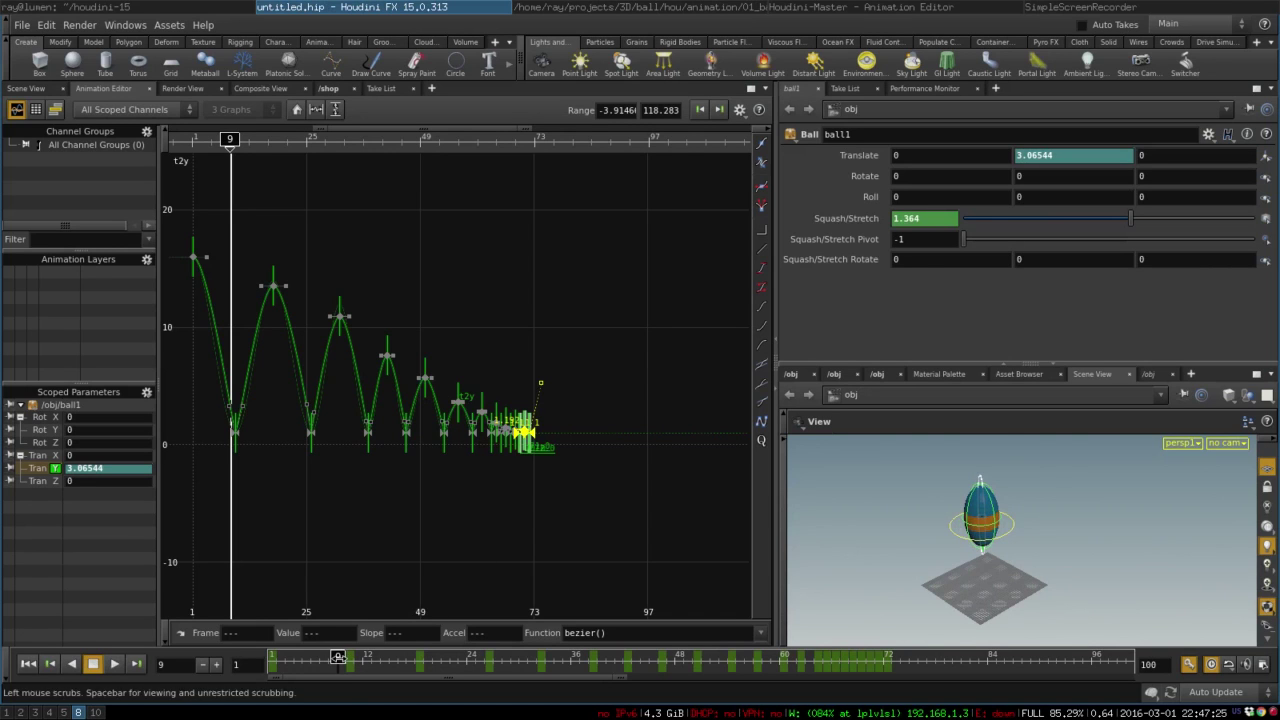
# - Reset the ball's Squash/Stretch to its default of 1 at frame 1 and key it
pyautogui.click(273, 657)
pyautogui.keyDown('ctrl'); pyautogui.middleClick(941, 216); pyautogui.keyUp('ctrl')
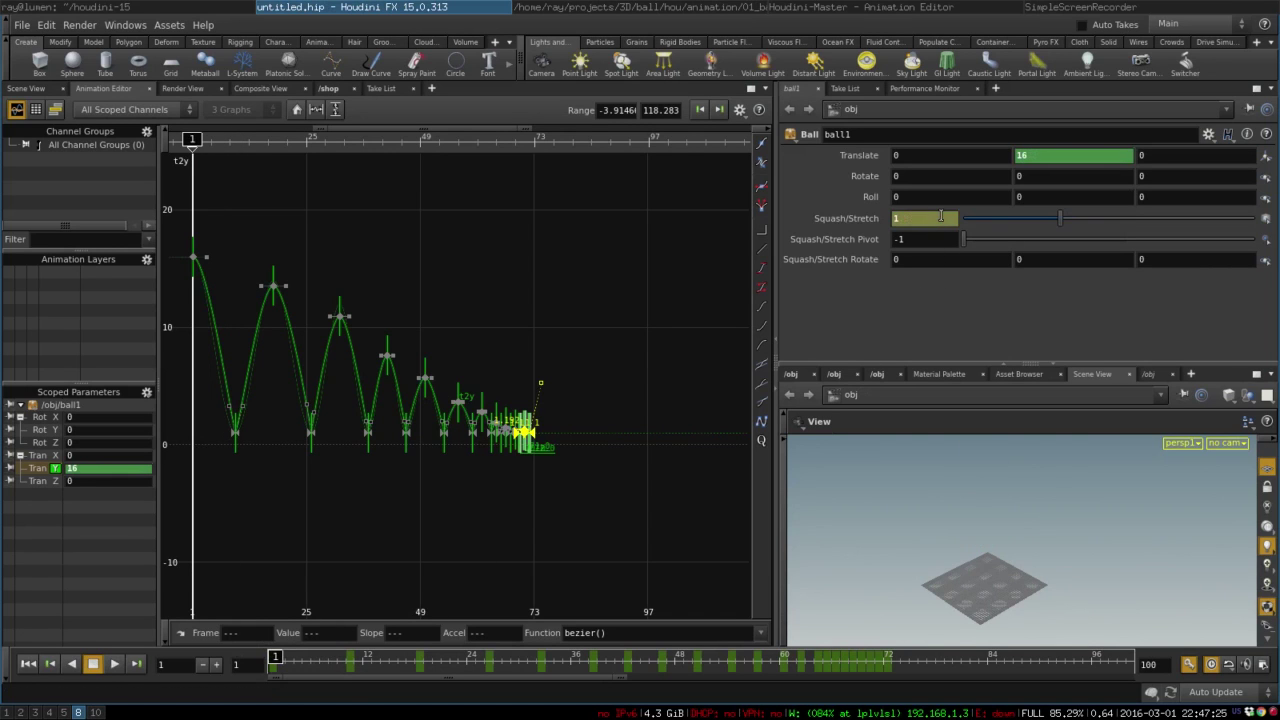
pyautogui.moveTo(1018, 608); pyautogui.dragTo(825, 581, button='right')
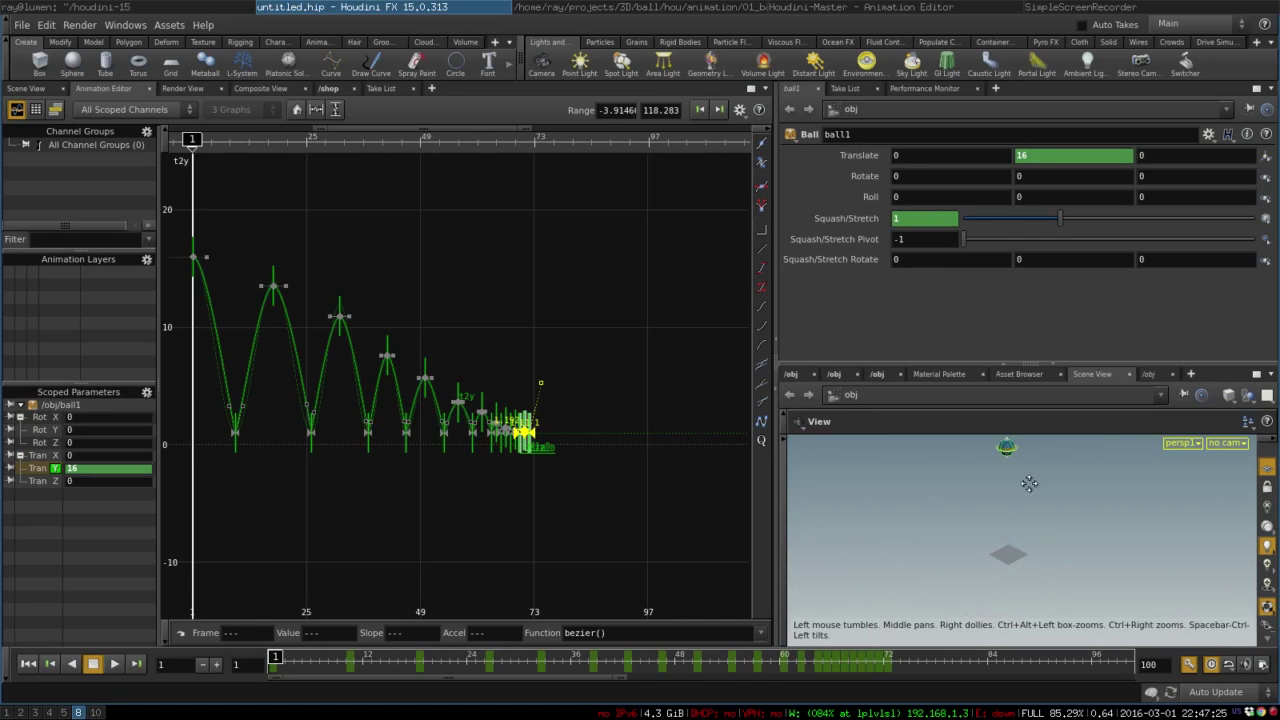
pyautogui.moveTo(1029, 483); pyautogui.dragTo(989, 505, button='middle')
# - Show the large scene view and the object network, inspect the stretched ball closely at frame 9 and select ball1
pyautogui.click(26, 88)
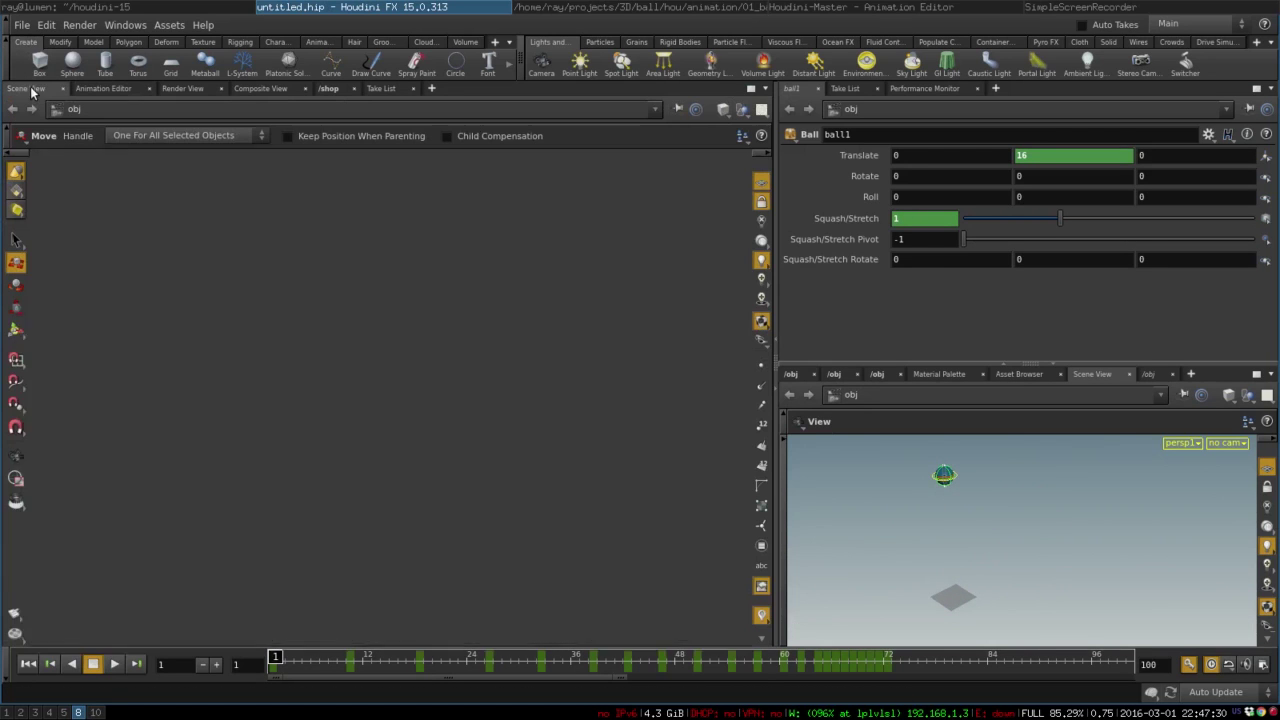
pyautogui.click(791, 374)
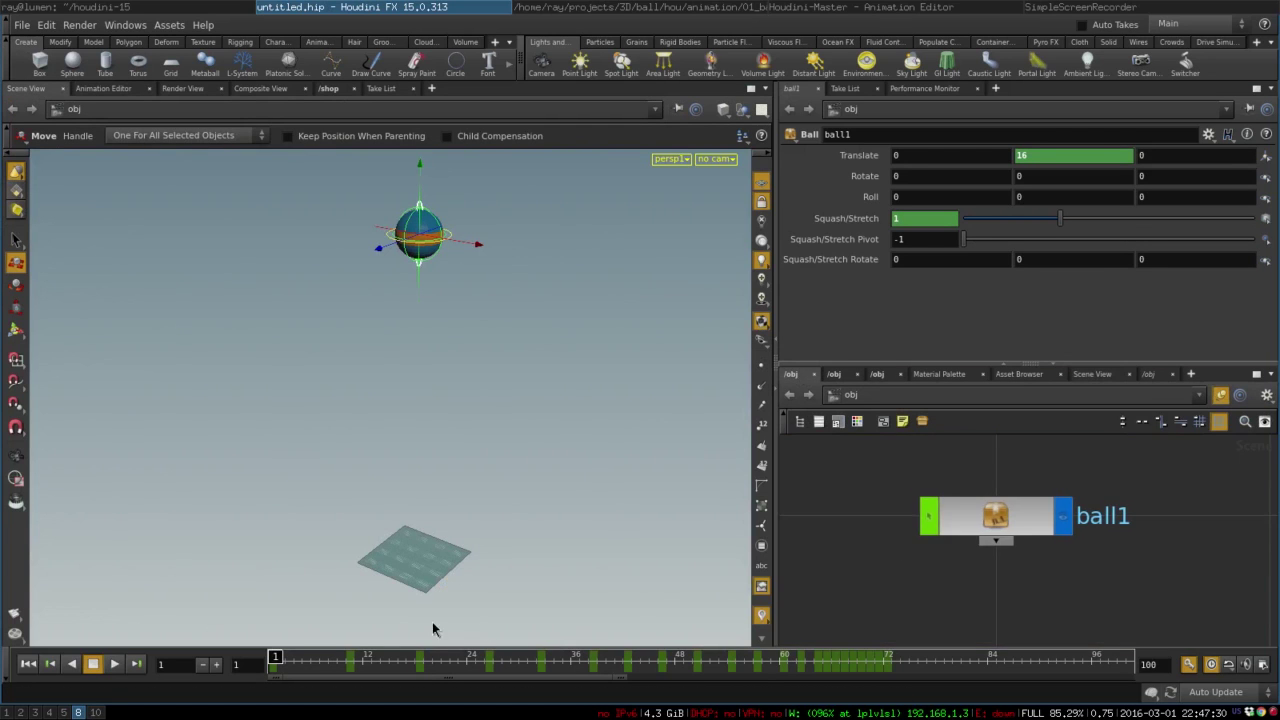
pyautogui.moveTo(300, 660); pyautogui.dragTo(336, 657)
pyautogui.press('space')
pyautogui.moveTo(292, 514); pyautogui.dragTo(306, 420, button='middle')
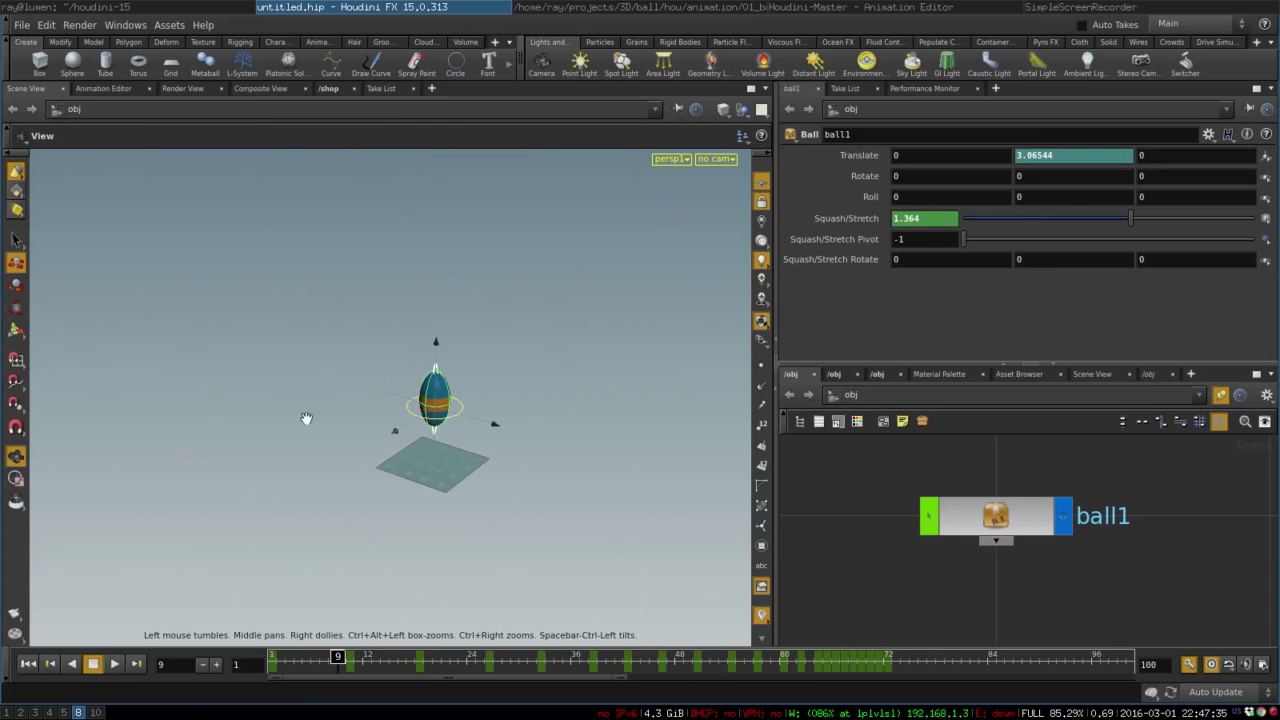
pyautogui.moveTo(343, 435); pyautogui.dragTo(695, 393, button='right')
pyautogui.press('t')
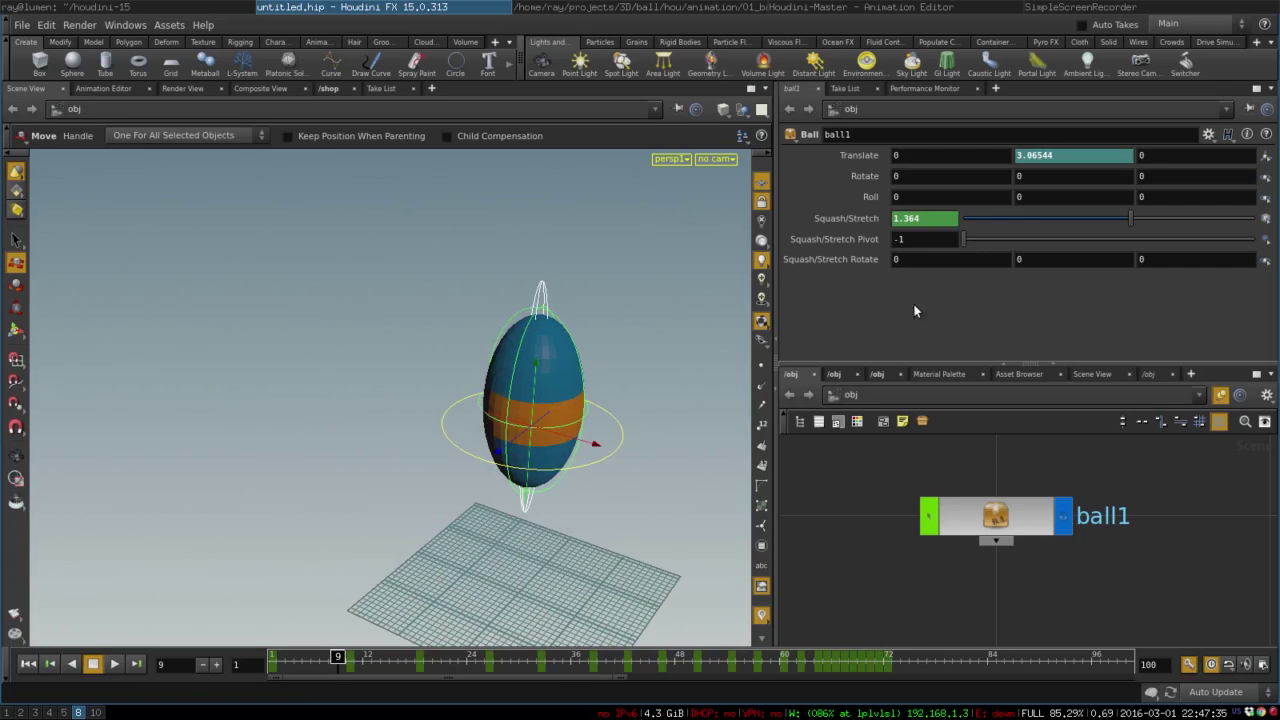
pyautogui.click(990, 505)
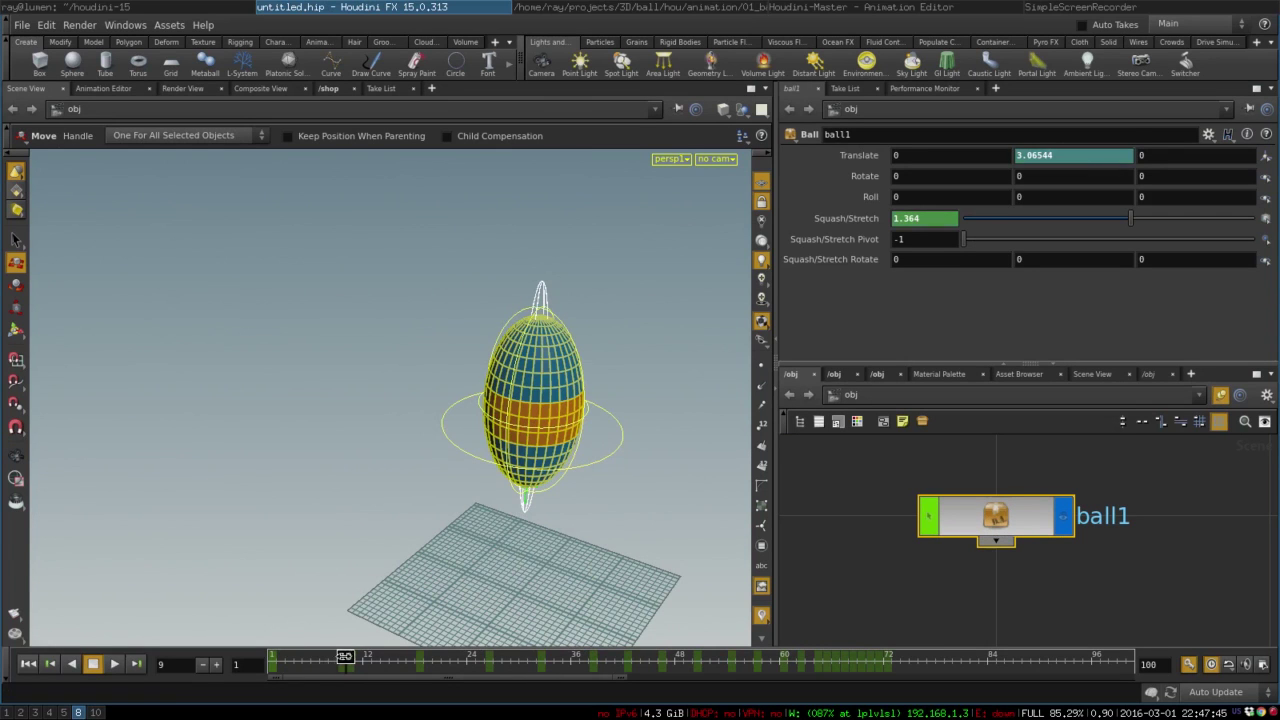
# - Squash the ball at the first ground contact on frame 10 by setting Squash/Stretch to 0.769
pyautogui.moveTo(338, 657); pyautogui.dragTo(345, 657)
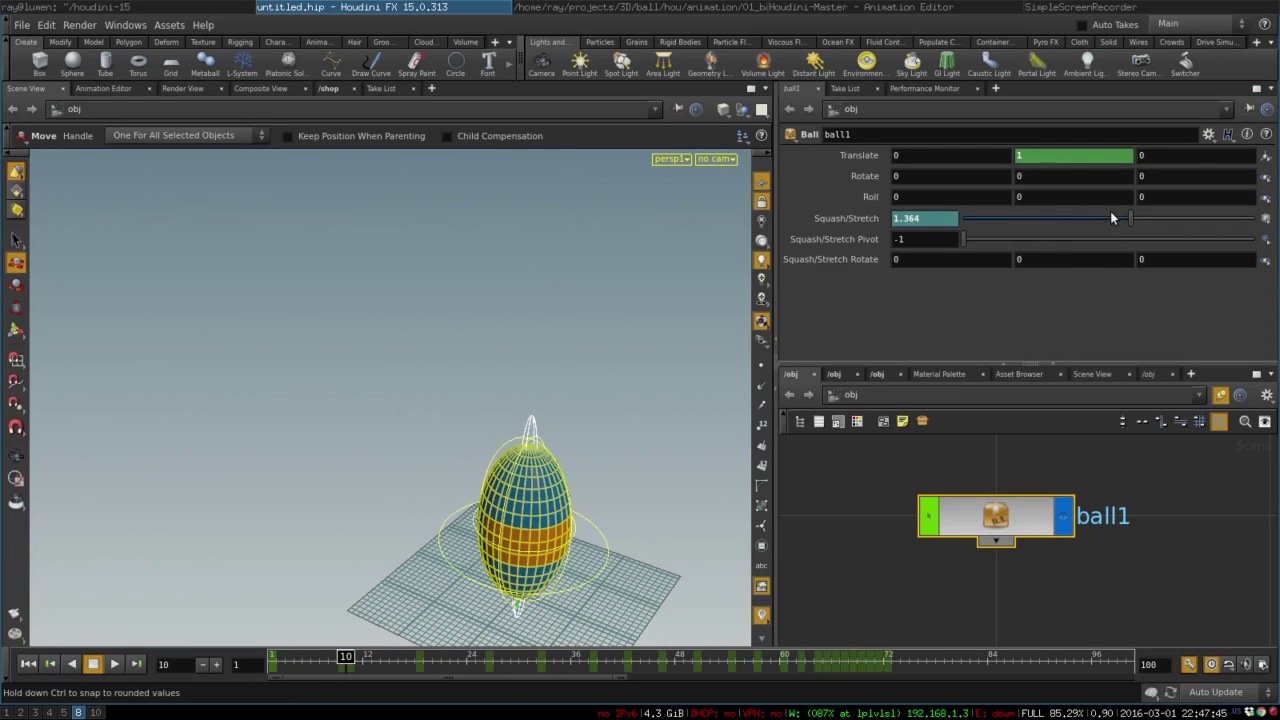
pyautogui.moveTo(1112, 214); pyautogui.dragTo(1015, 214)
pyautogui.press('space')
pyautogui.moveTo(547, 478); pyautogui.dragTo(408, 287, button='middle')
pyautogui.moveTo(385, 377); pyautogui.dragTo(545, 390, button='right')
pyautogui.moveTo(409, 522); pyautogui.dragTo(344, 590)
pyautogui.press('t')
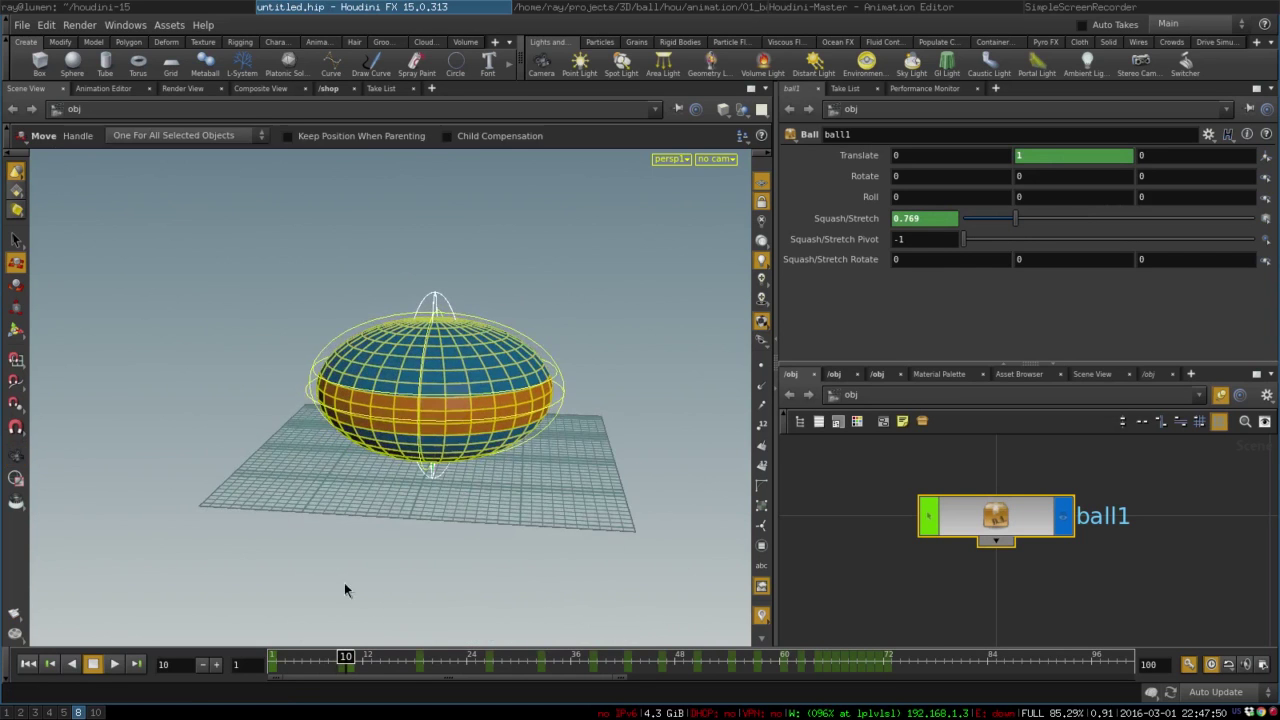
# - Stretch the ball as it rebounds on frame 11 by setting Squash/Stretch to 1.248
pyautogui.click(354, 656)
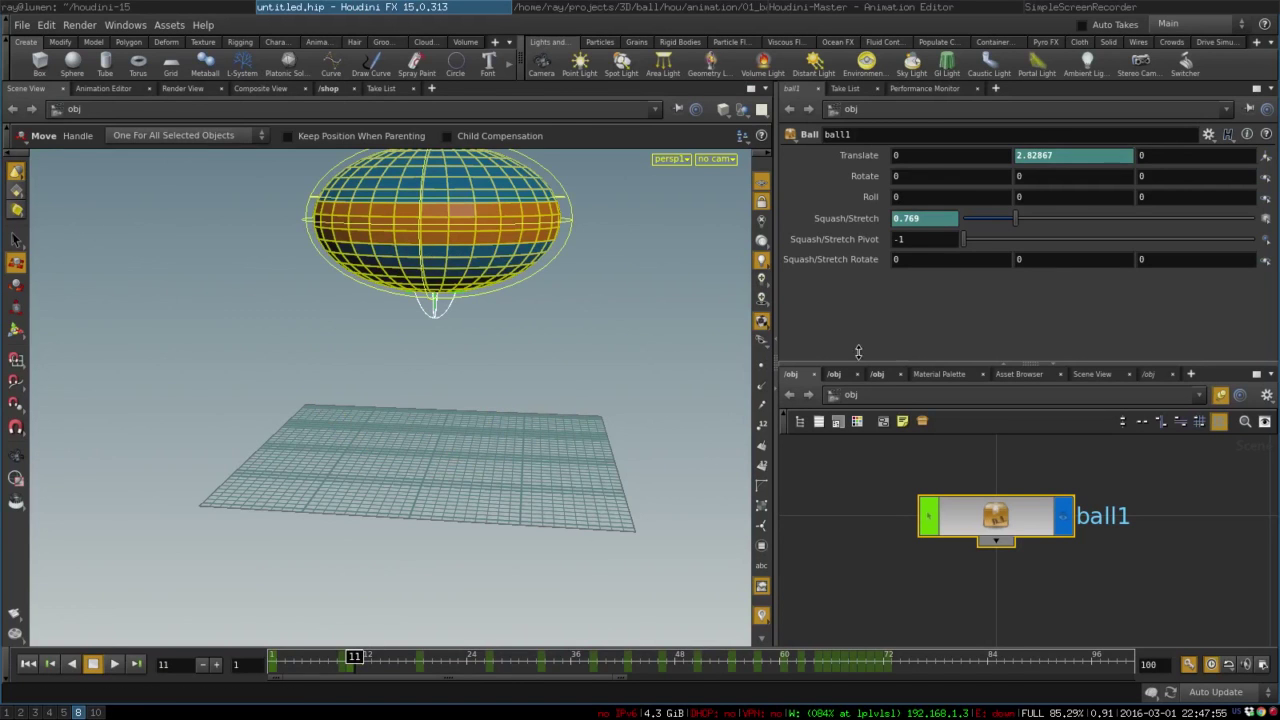
pyautogui.moveTo(1010, 228); pyautogui.dragTo(1108, 190)
pyautogui.press('Escape')
pyautogui.moveTo(481, 336); pyautogui.dragTo(466, 489, button='middle')
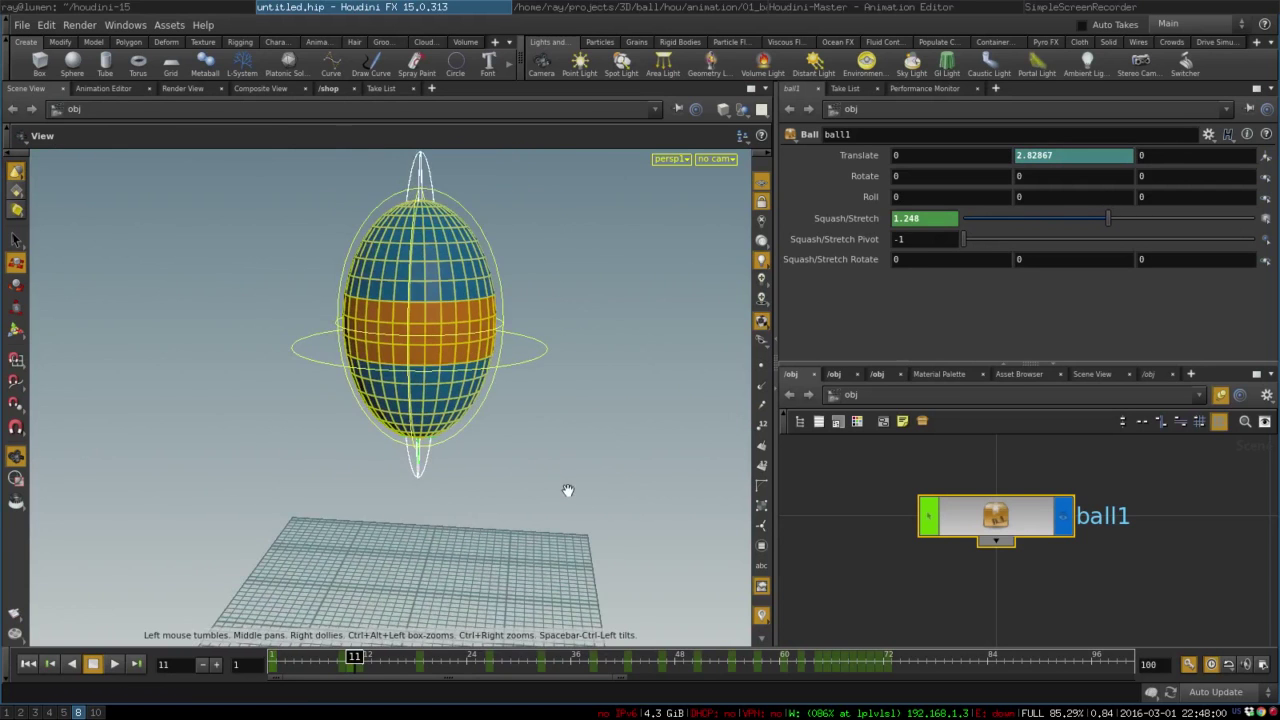
pyautogui.moveTo(568, 491); pyautogui.dragTo(506, 468, button='right')
# - Review the first drop by scrubbing, and reset Squash/Stretch to 1 at the frame 18 peak
pyautogui.moveTo(355, 657); pyautogui.dragTo(286, 657)
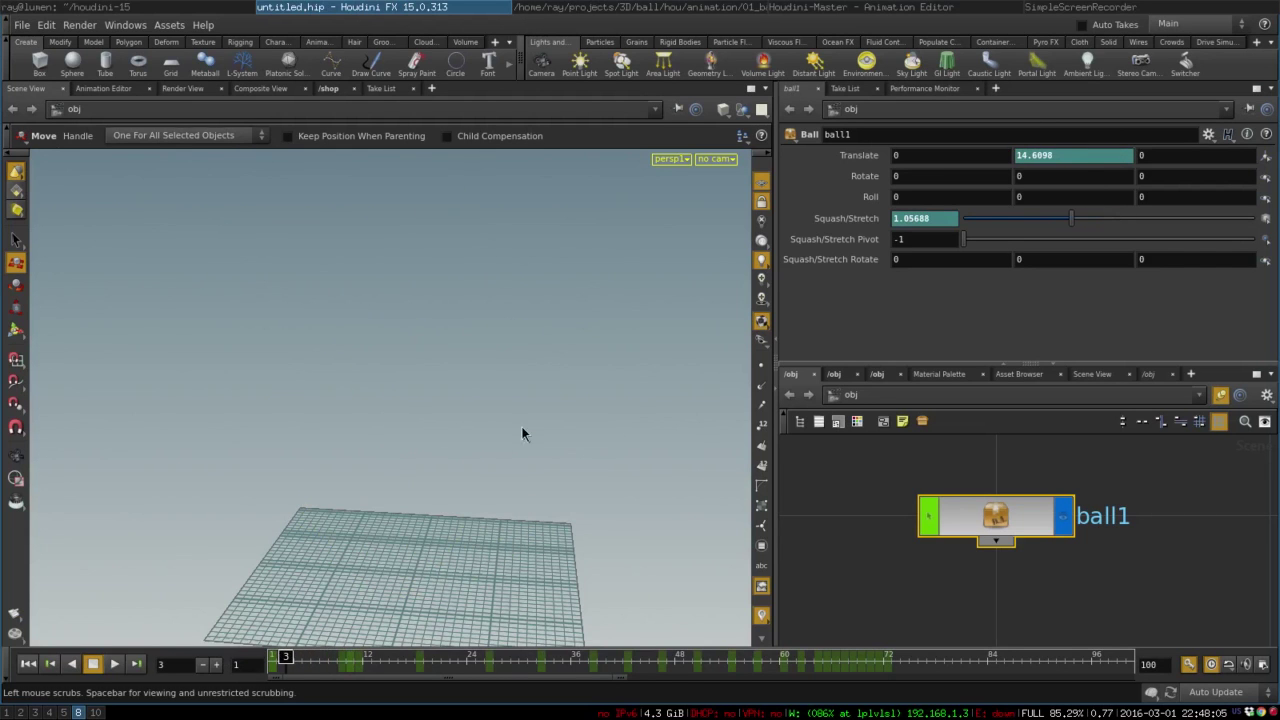
pyautogui.moveTo(522, 428); pyautogui.dragTo(194, 460, button='right')
pyautogui.moveTo(437, 446); pyautogui.dragTo(429, 497, button='middle')
pyautogui.moveTo(429, 498); pyautogui.dragTo(403, 497)
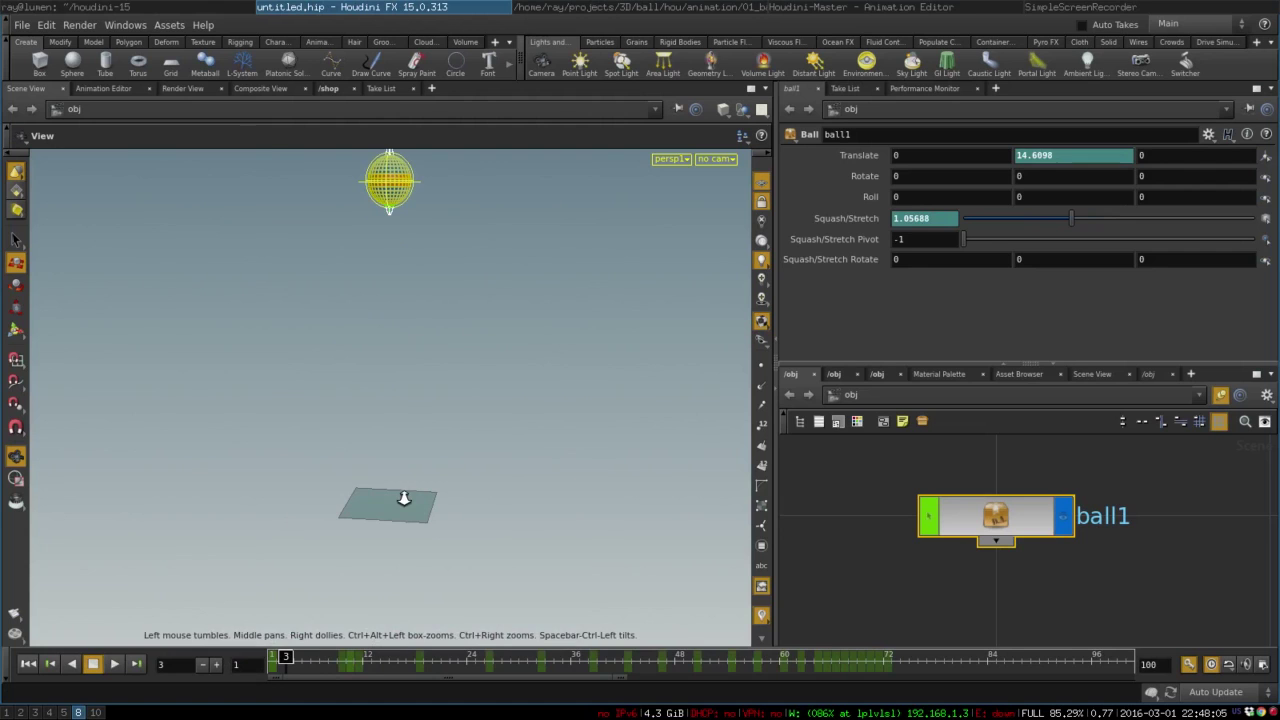
pyautogui.press('t')
pyautogui.moveTo(287, 657); pyautogui.dragTo(417, 637)
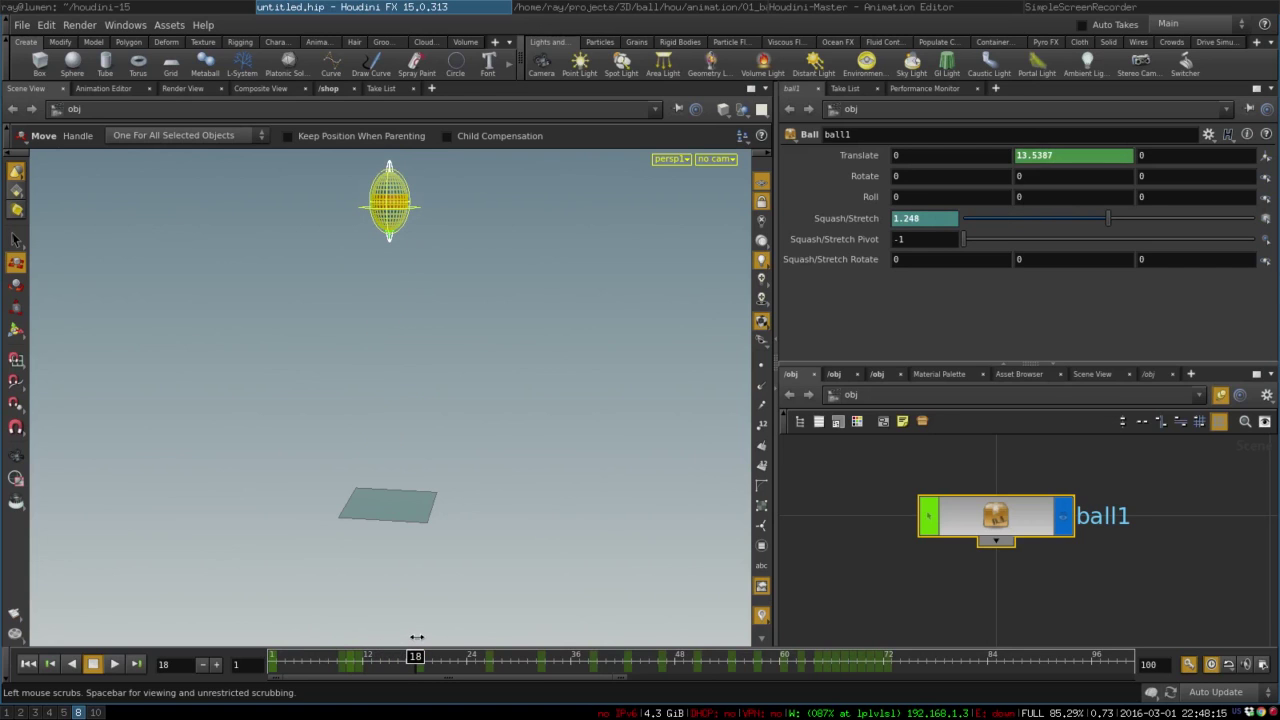
pyautogui.keyDown('ctrl'); pyautogui.middleClick(938, 223); pyautogui.keyUp('ctrl')
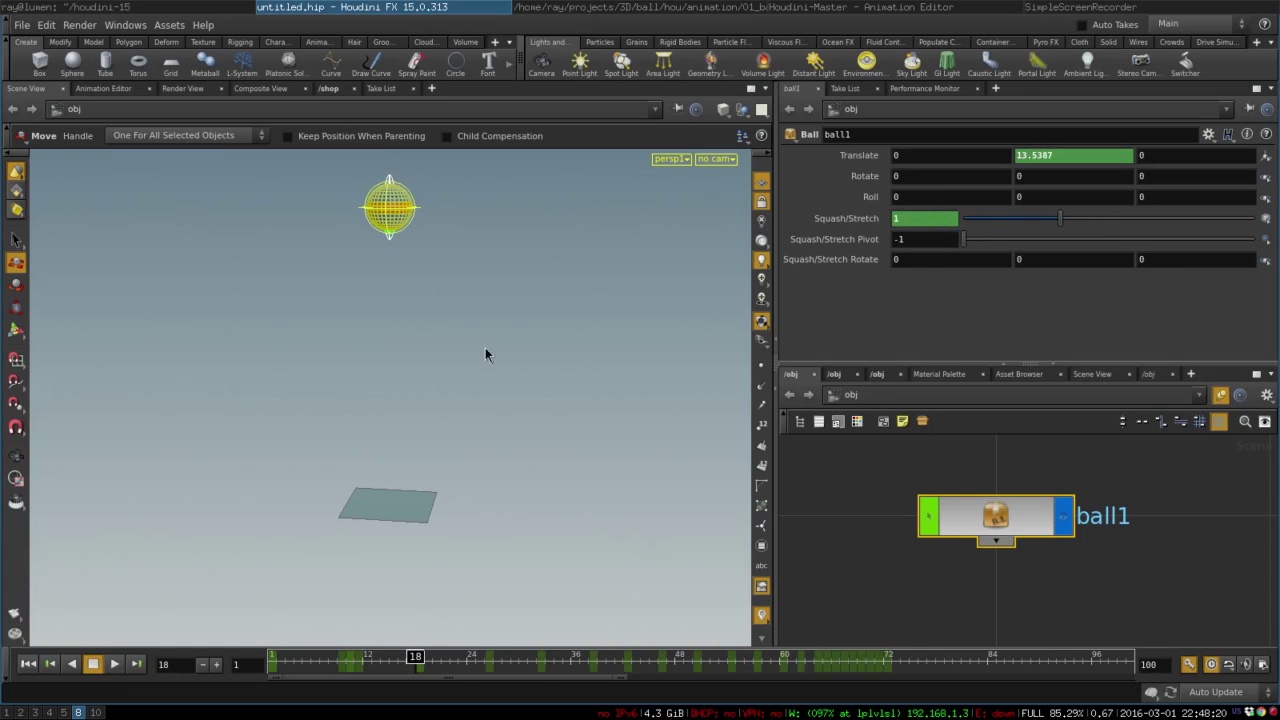
# - Stretch the ball with Squash/Stretch at frame 25, shortly before the second ground contact
pyautogui.moveTo(415, 657); pyautogui.dragTo(476, 657)
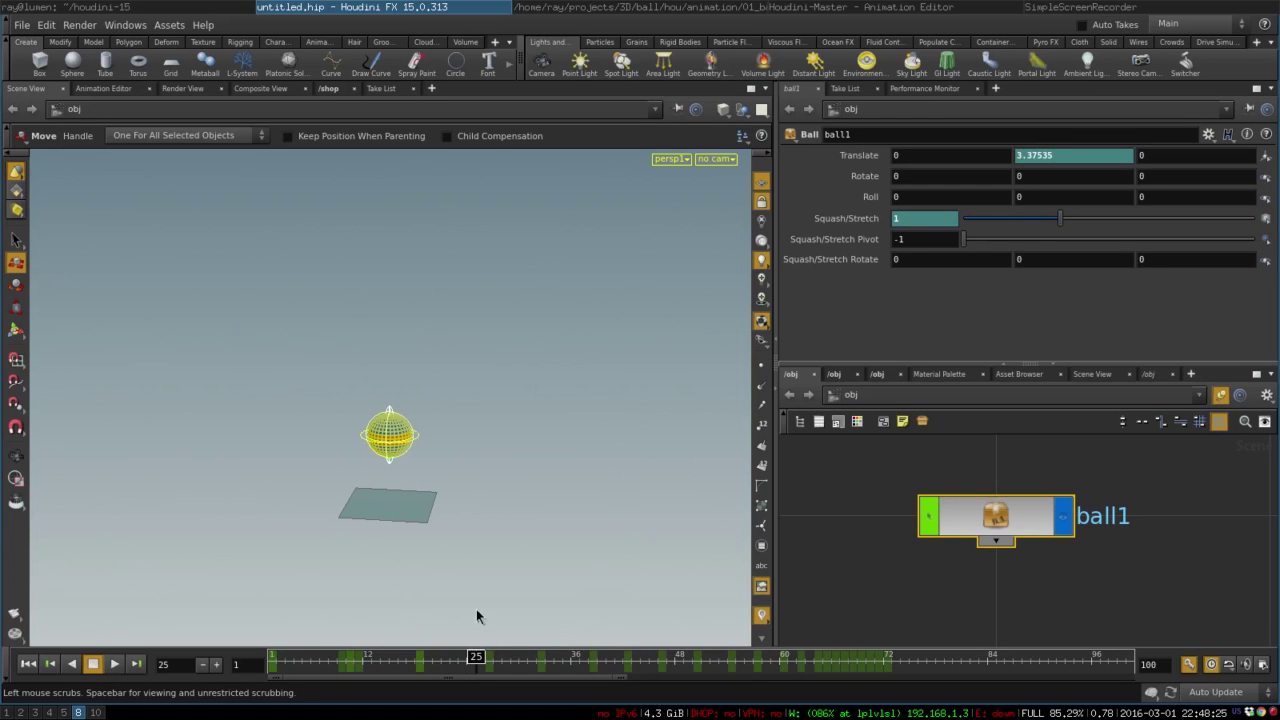
pyautogui.keyDown('alt'); pyautogui.moveTo(374, 500); pyautogui.dragTo(655, 489, button='right'); pyautogui.keyUp('alt')
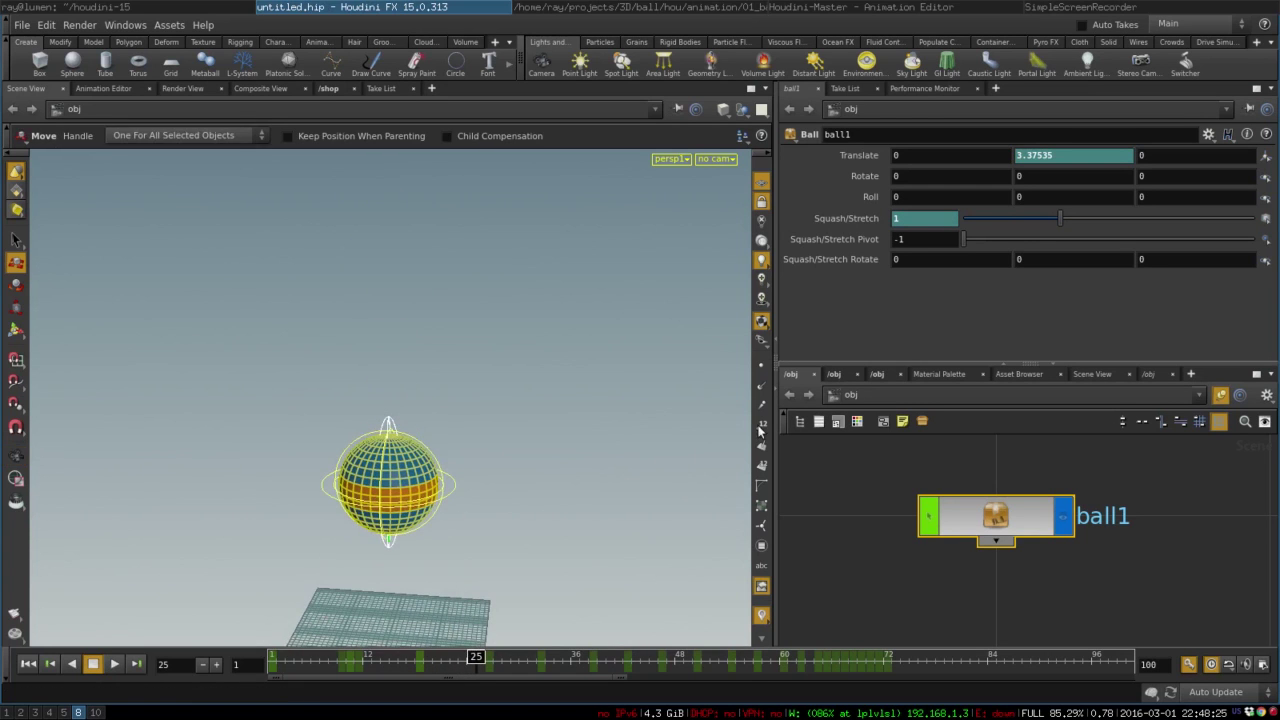
pyautogui.click(1117, 218)
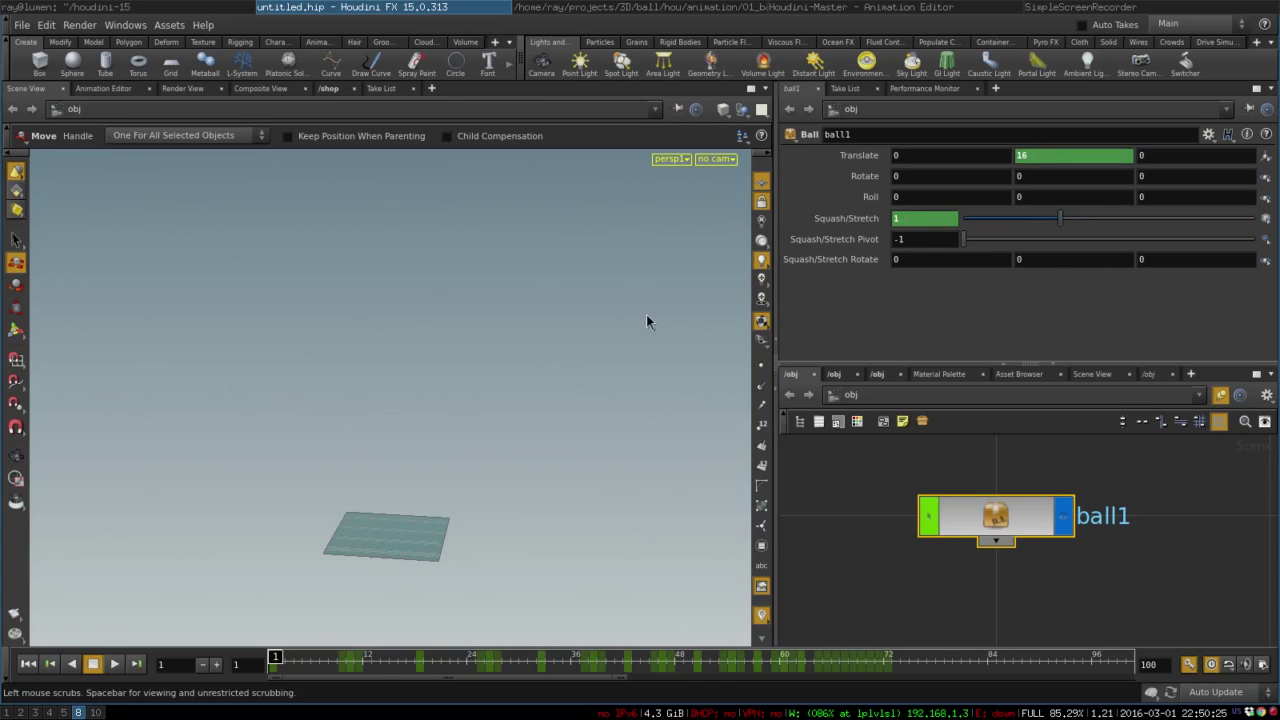
# - Play the bounce animation to review the keyed squash and stretch, and return to frame 1
pyautogui.moveTo(646, 320); pyautogui.dragTo(554, 411, button='right')
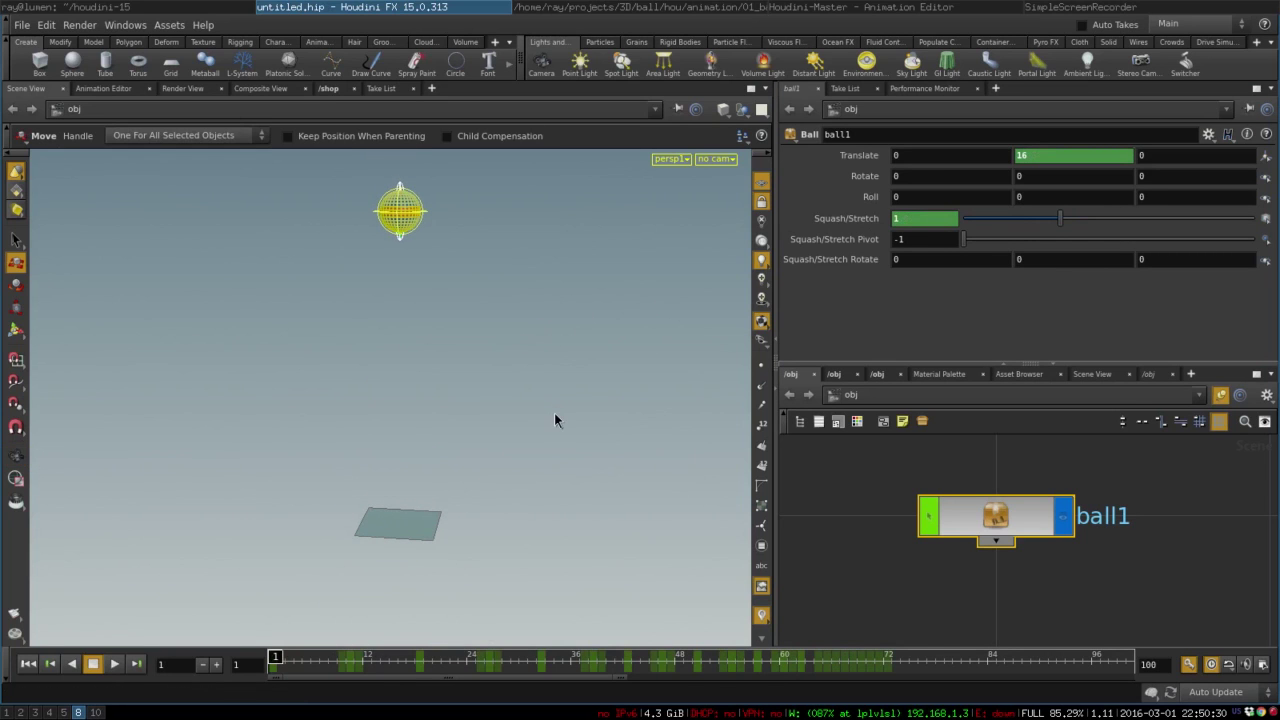
pyautogui.click(114, 668)
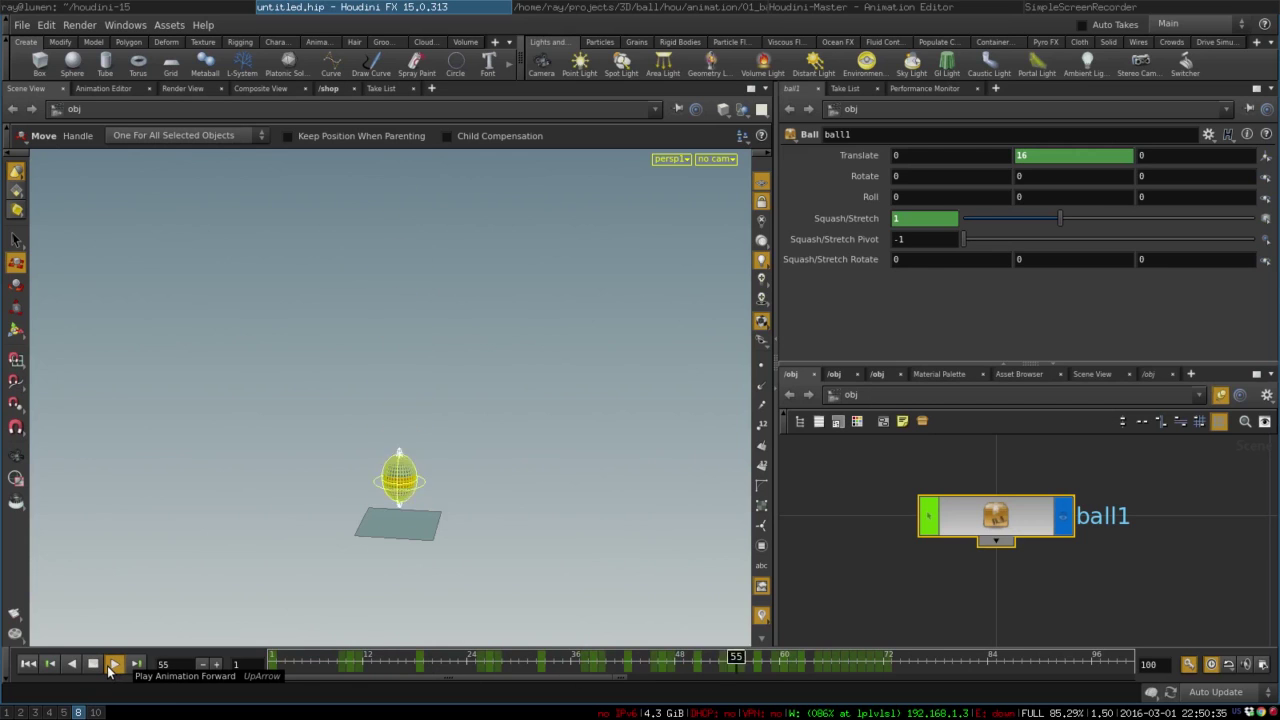
pyautogui.click(94, 666)
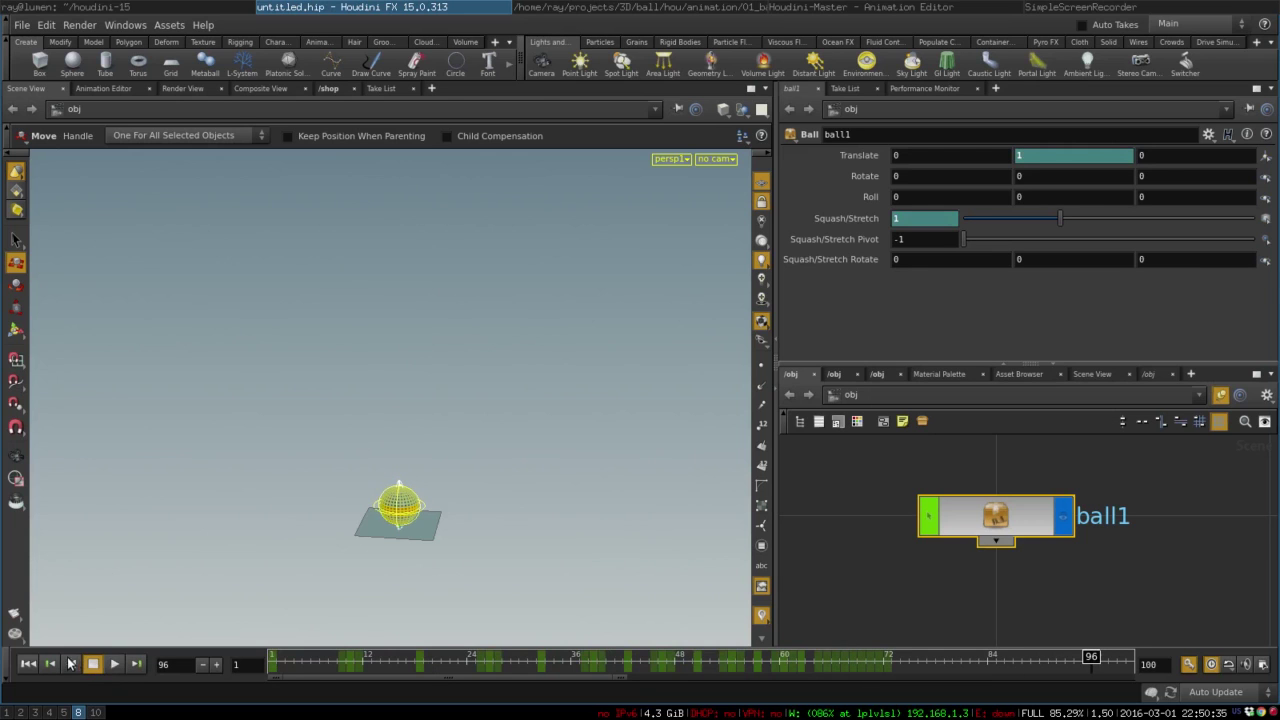
pyautogui.click(29, 665)
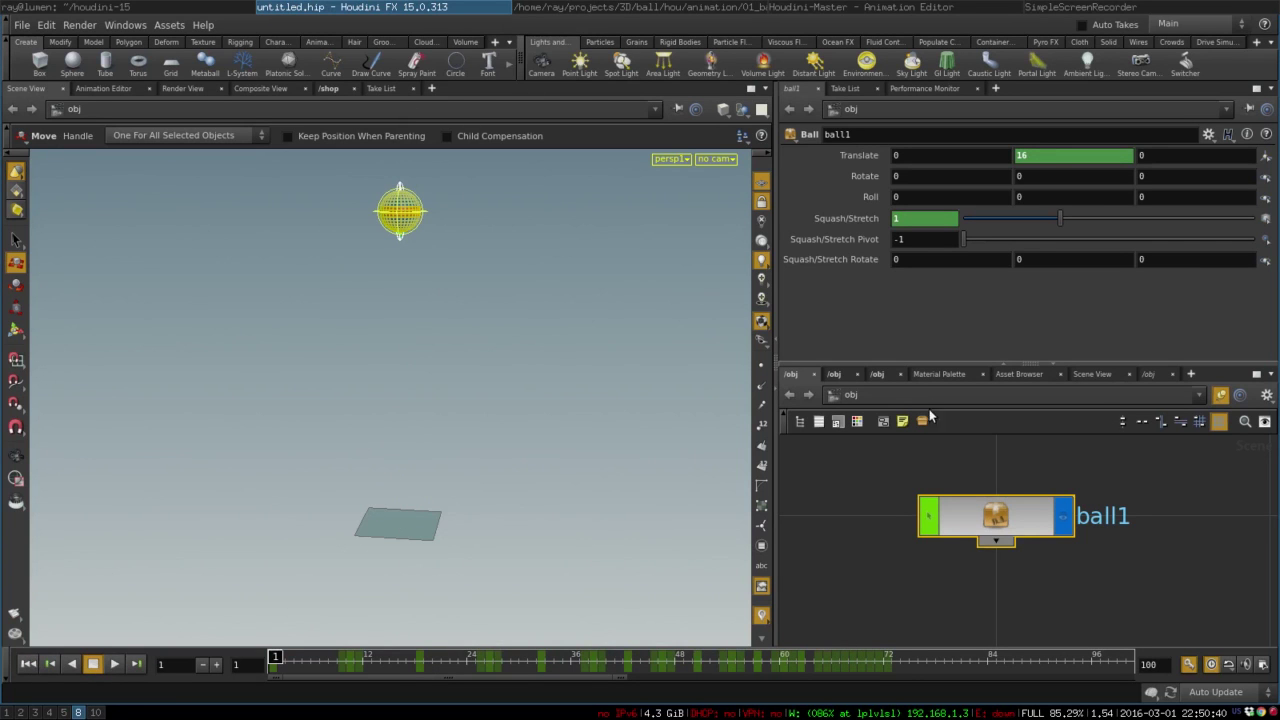
# - Isolate and frame ball1's Squash/Stretch curve in the Animation Editor, with the 3D scene view shown alongside it
pyautogui.click(110, 89)
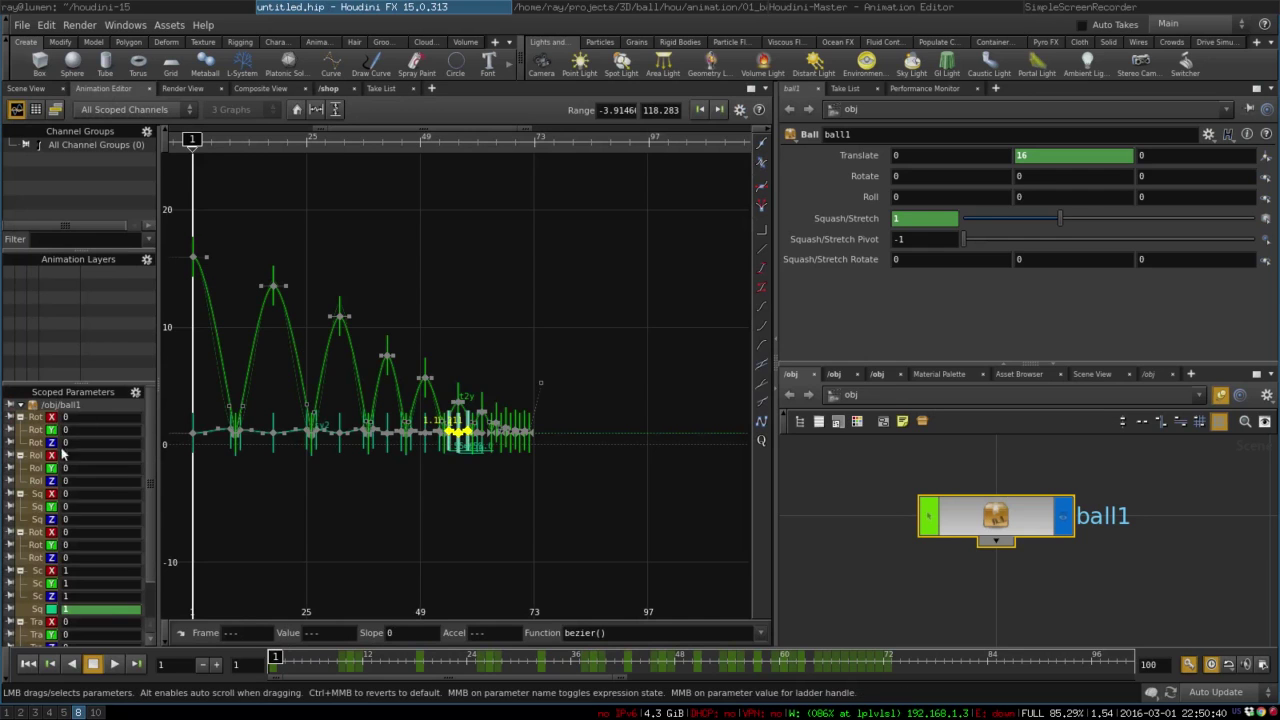
pyautogui.scroll(-2, 72, 556)
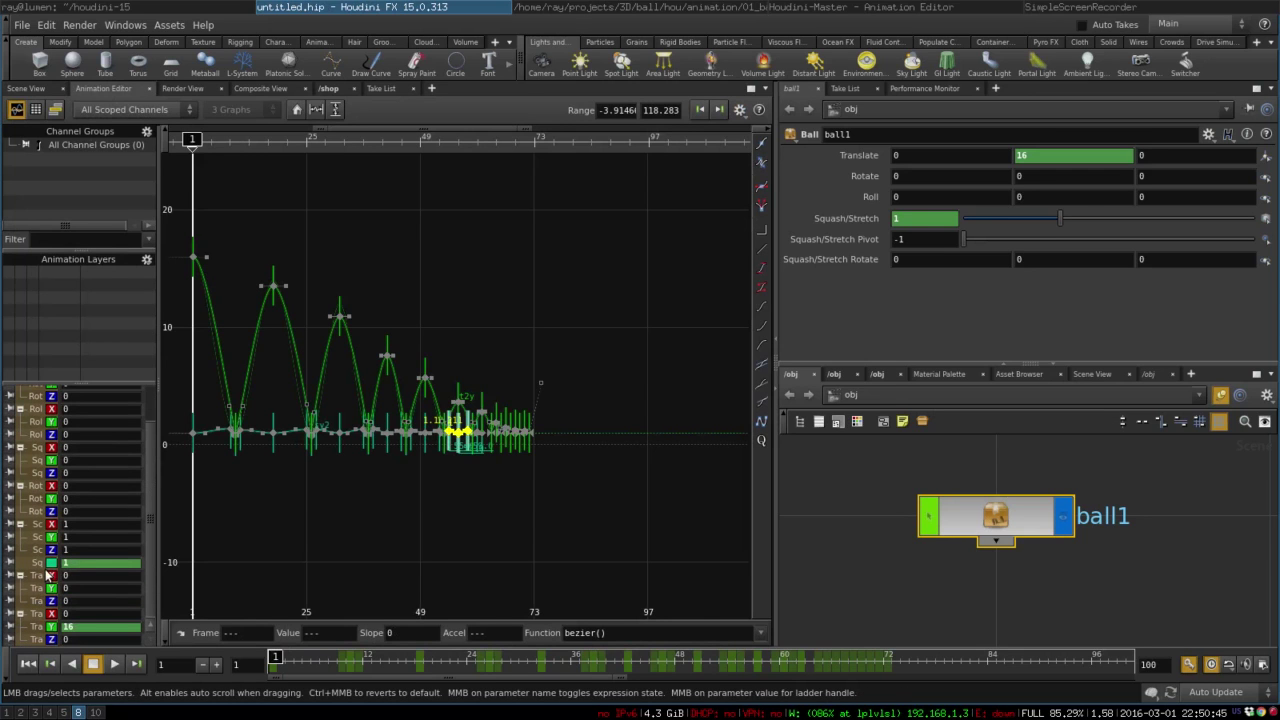
pyautogui.click(40, 563)
pyautogui.press('h')
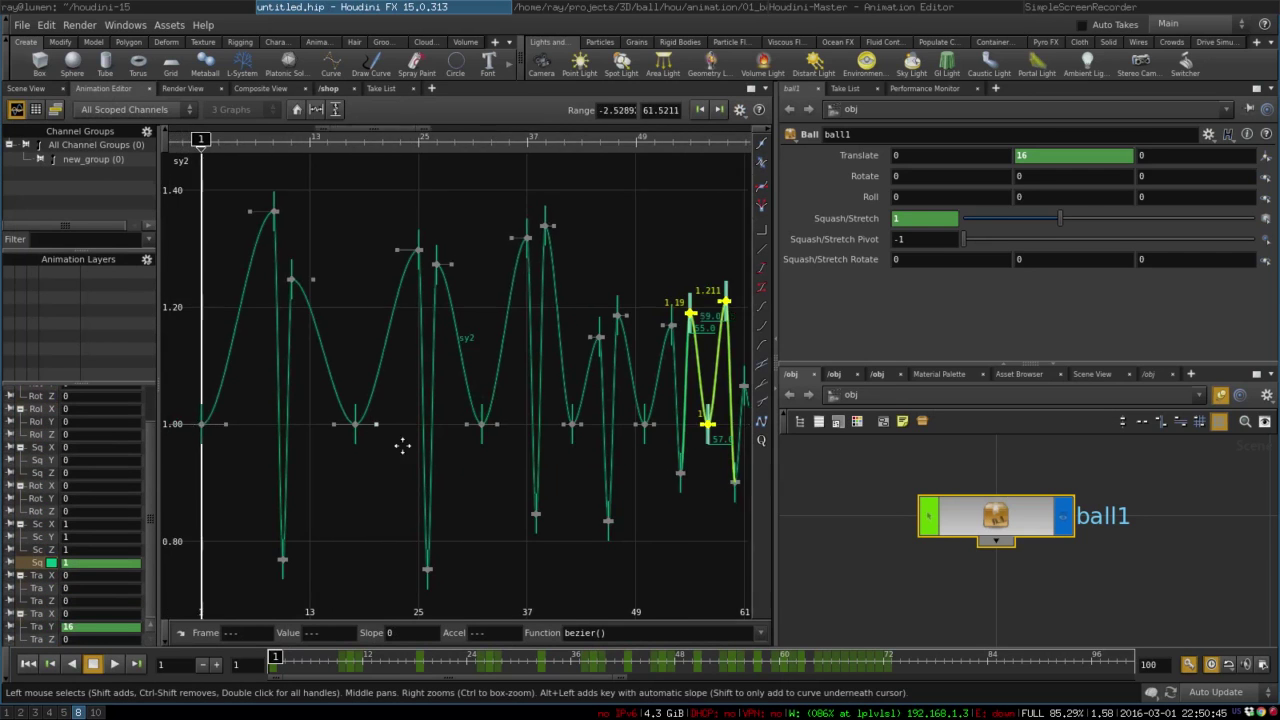
pyautogui.moveTo(401, 444); pyautogui.dragTo(473, 471, button='middle')
pyautogui.scroll(4, 263, 389)
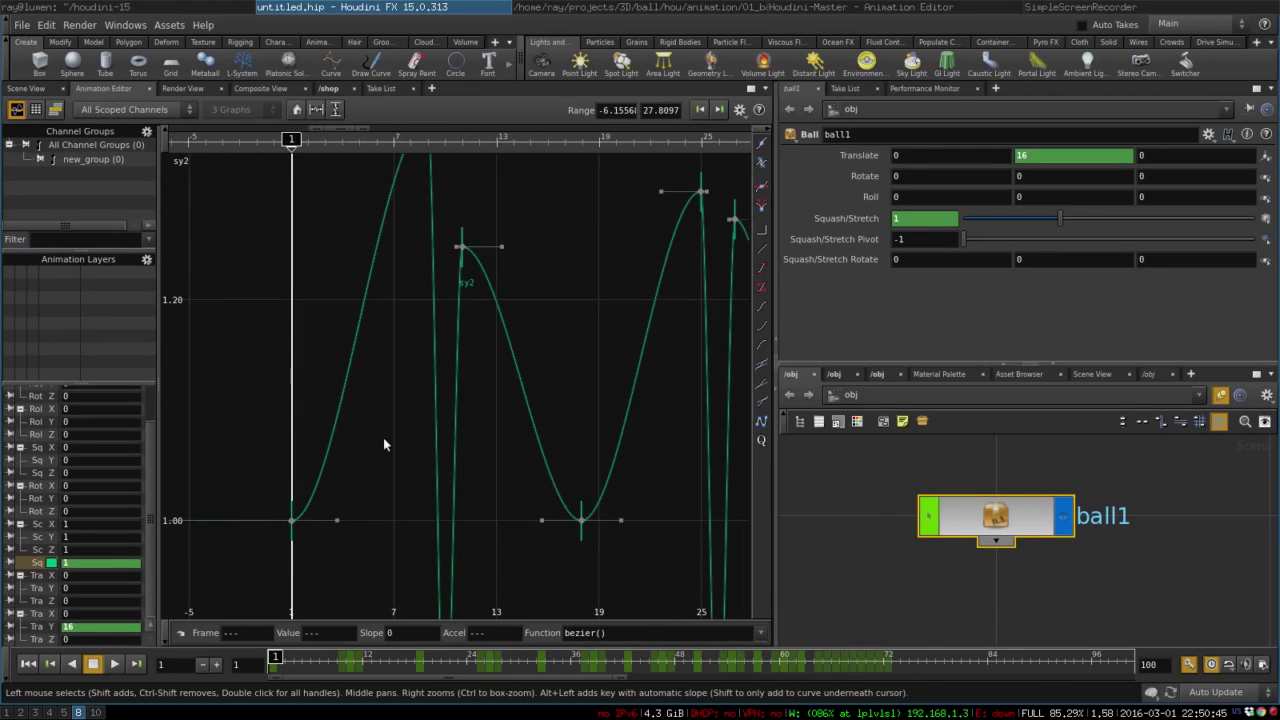
pyautogui.scroll(-2, 387, 431)
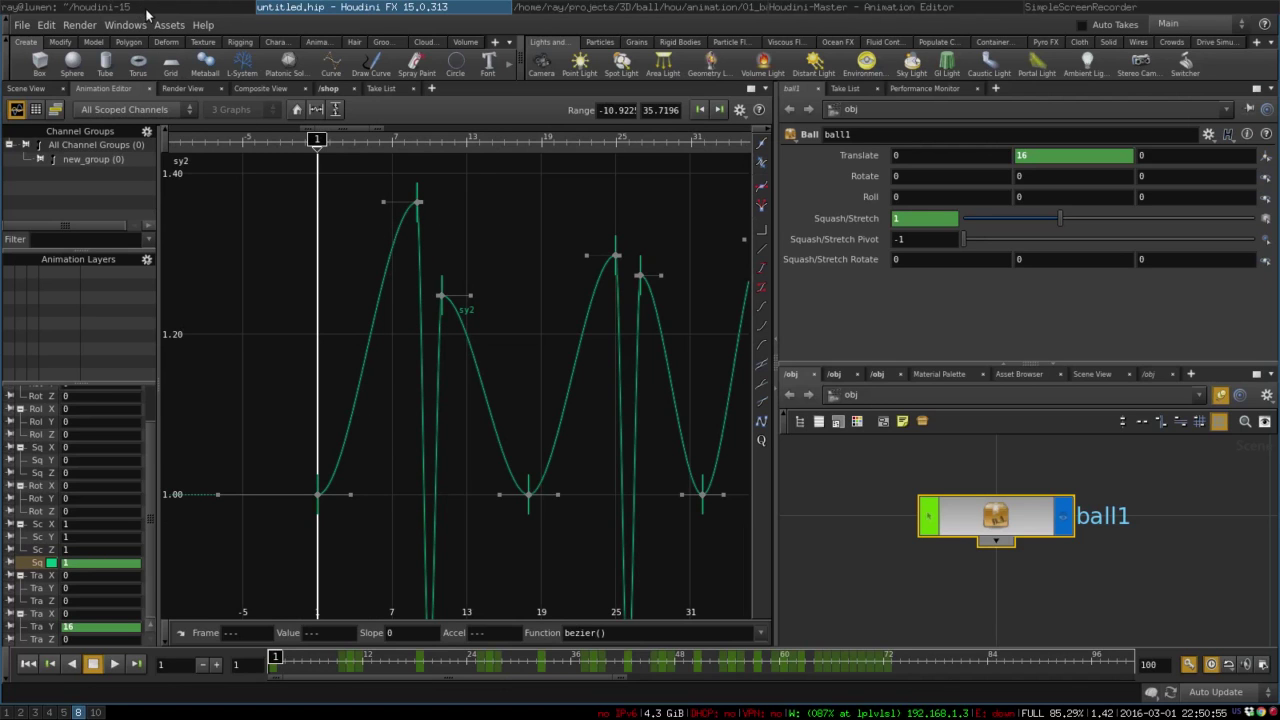
pyautogui.click(1094, 374)
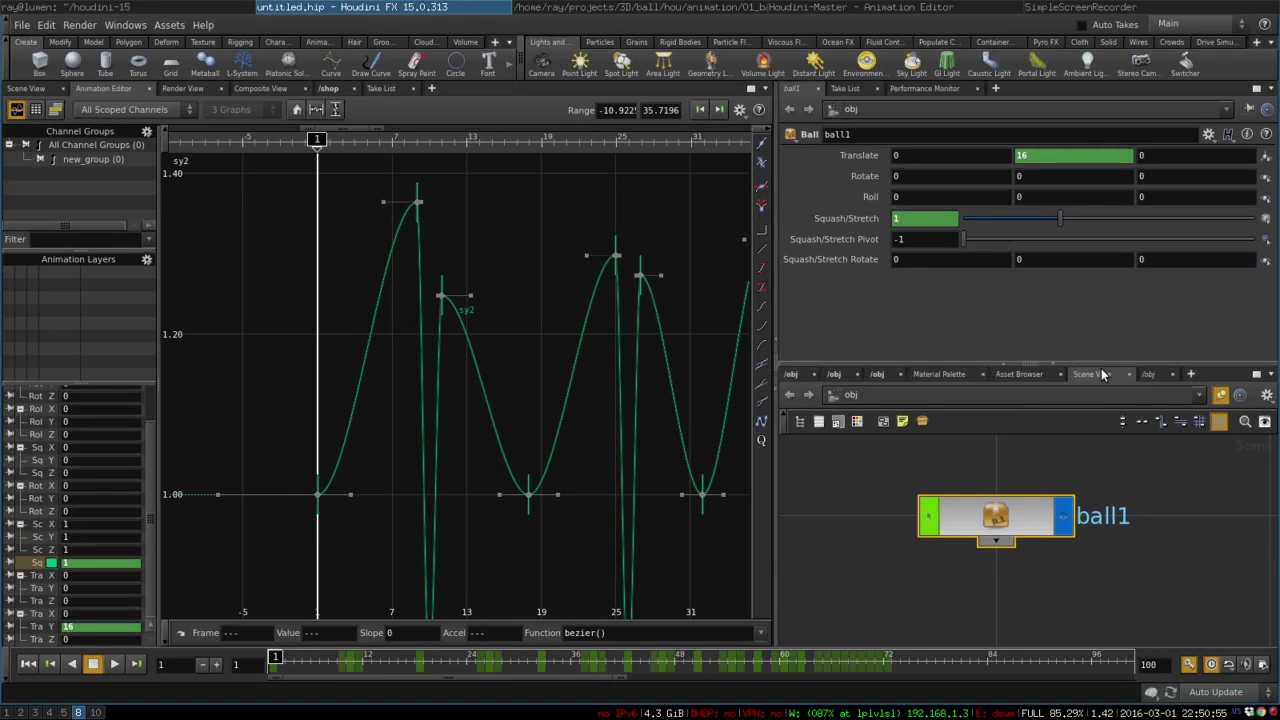
pyautogui.moveTo(958, 553); pyautogui.dragTo(1035, 555, button='middle')
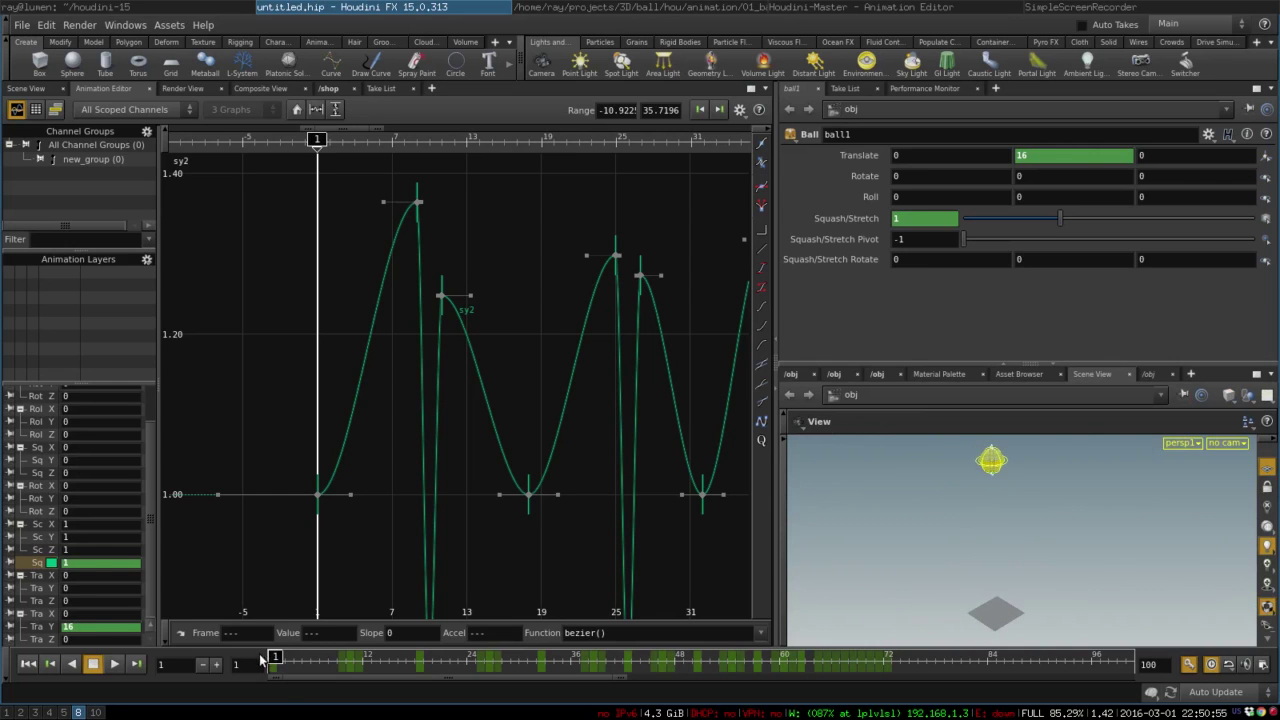
# - Reshape the Squash/Stretch curve between frames 1 and 9 to leave frame 1 flat and rise steeply into frame 9
pyautogui.moveTo(279, 657); pyautogui.dragTo(353, 646)
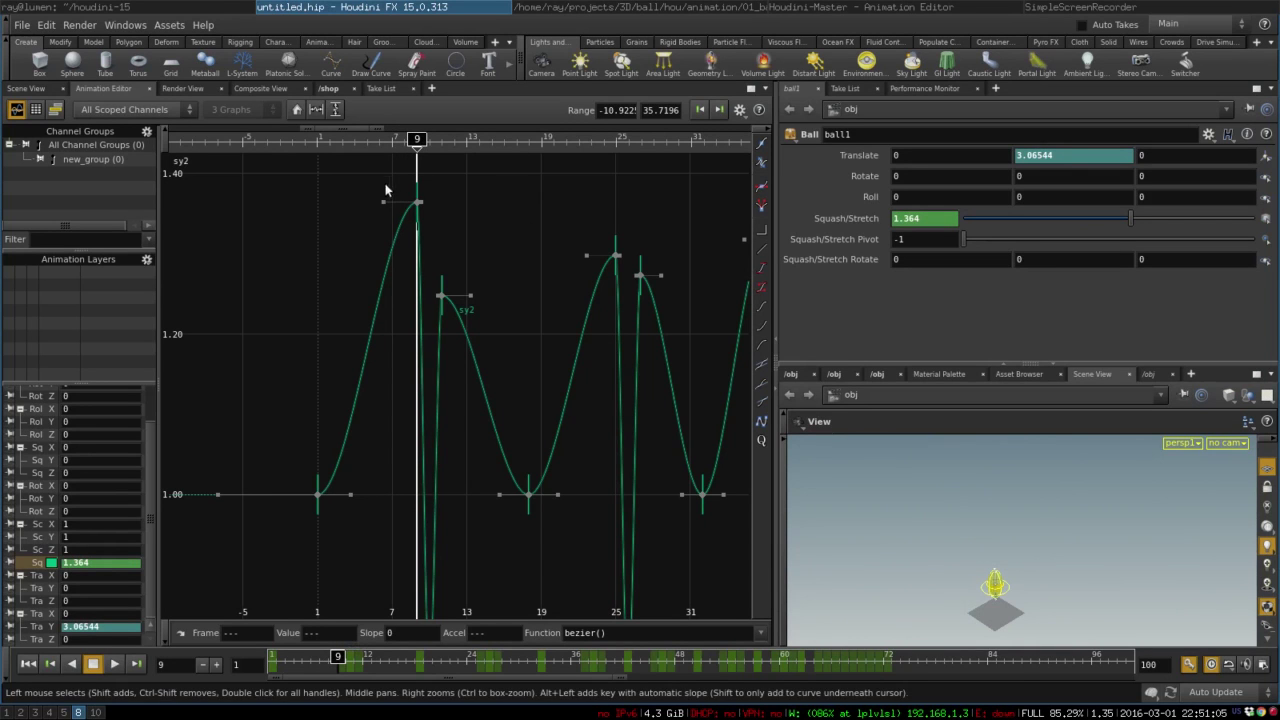
pyautogui.moveTo(384, 205); pyautogui.dragTo(410, 237)
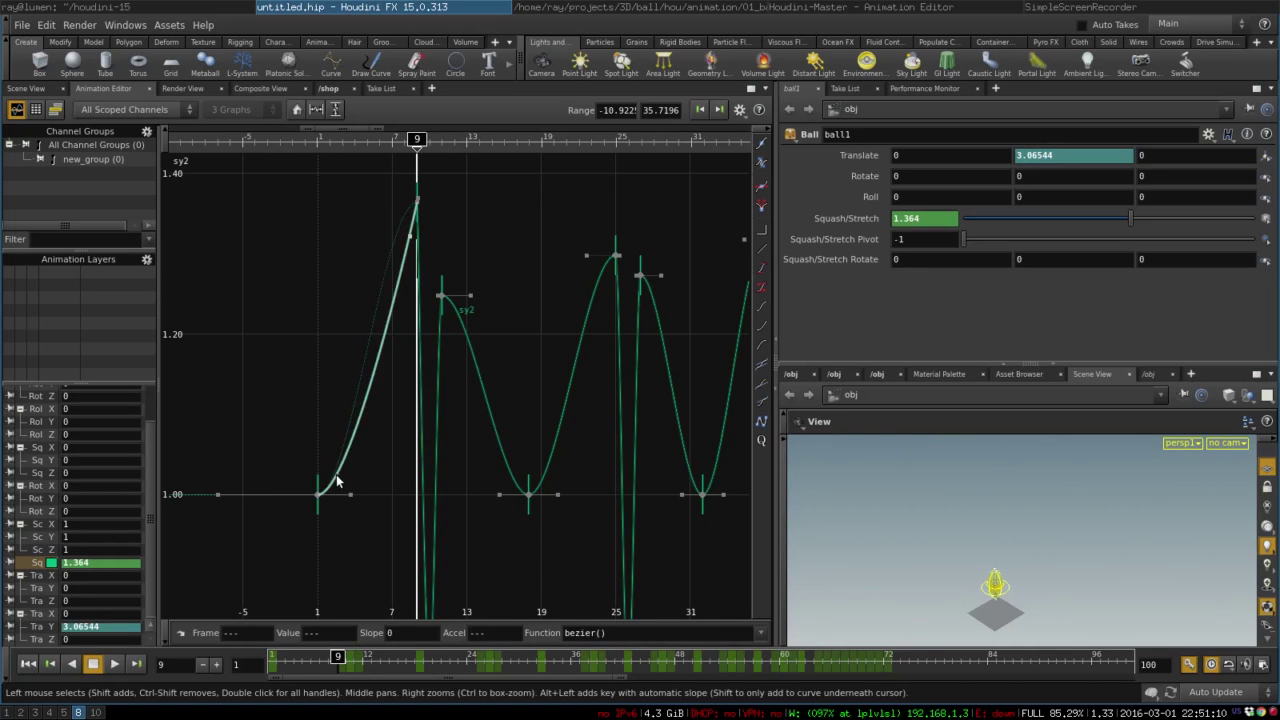
pyautogui.moveTo(350, 494); pyautogui.dragTo(403, 498)
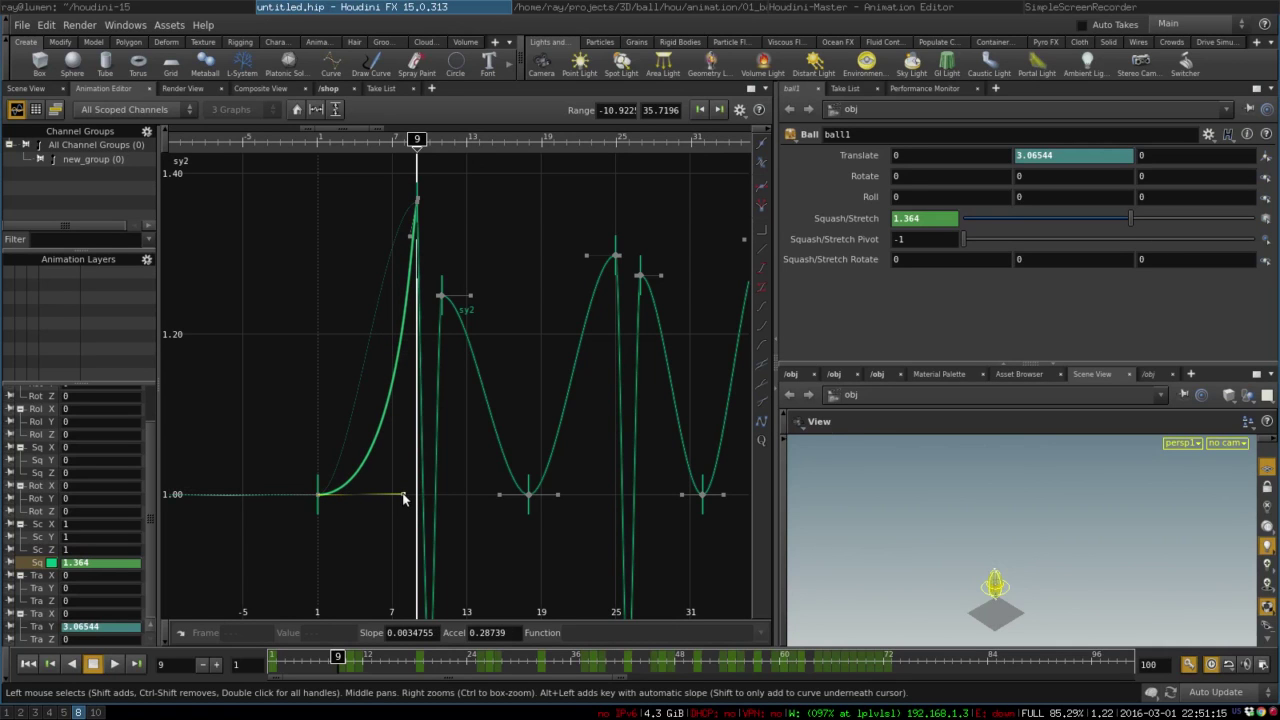
# - Reshape the Squash/Stretch curve between frames 11 and 18 to fall steeply at first and flatten out over a long handle at frame 18
pyautogui.moveTo(474, 437); pyautogui.dragTo(463, 453, button='middle')
pyautogui.scroll(3, 459, 397)
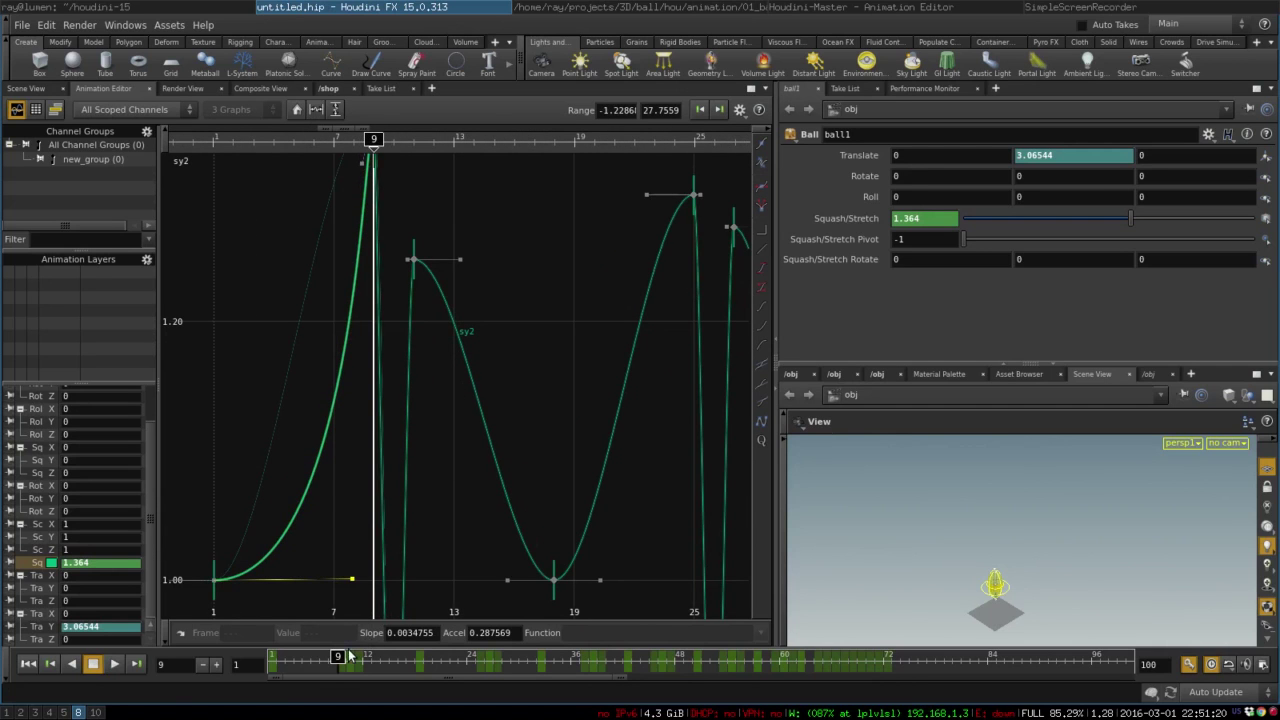
pyautogui.moveTo(349, 655); pyautogui.dragTo(358, 655)
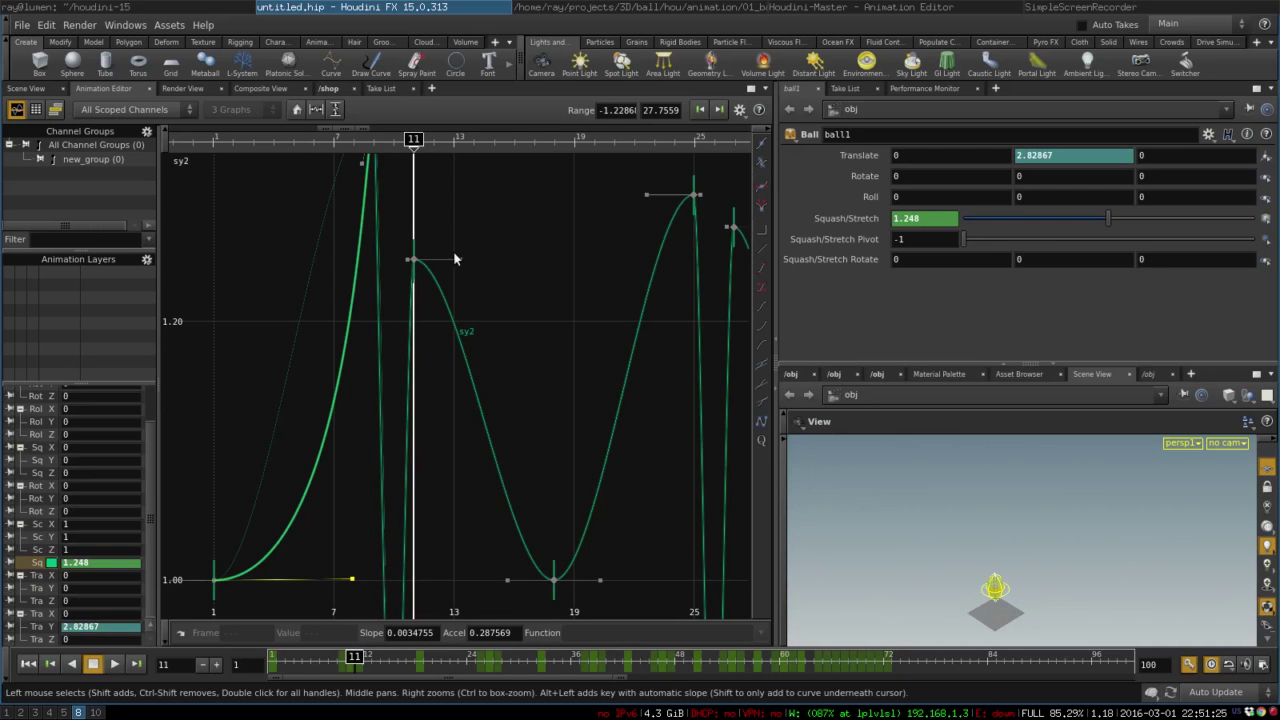
pyautogui.moveTo(460, 258); pyautogui.dragTo(420, 324)
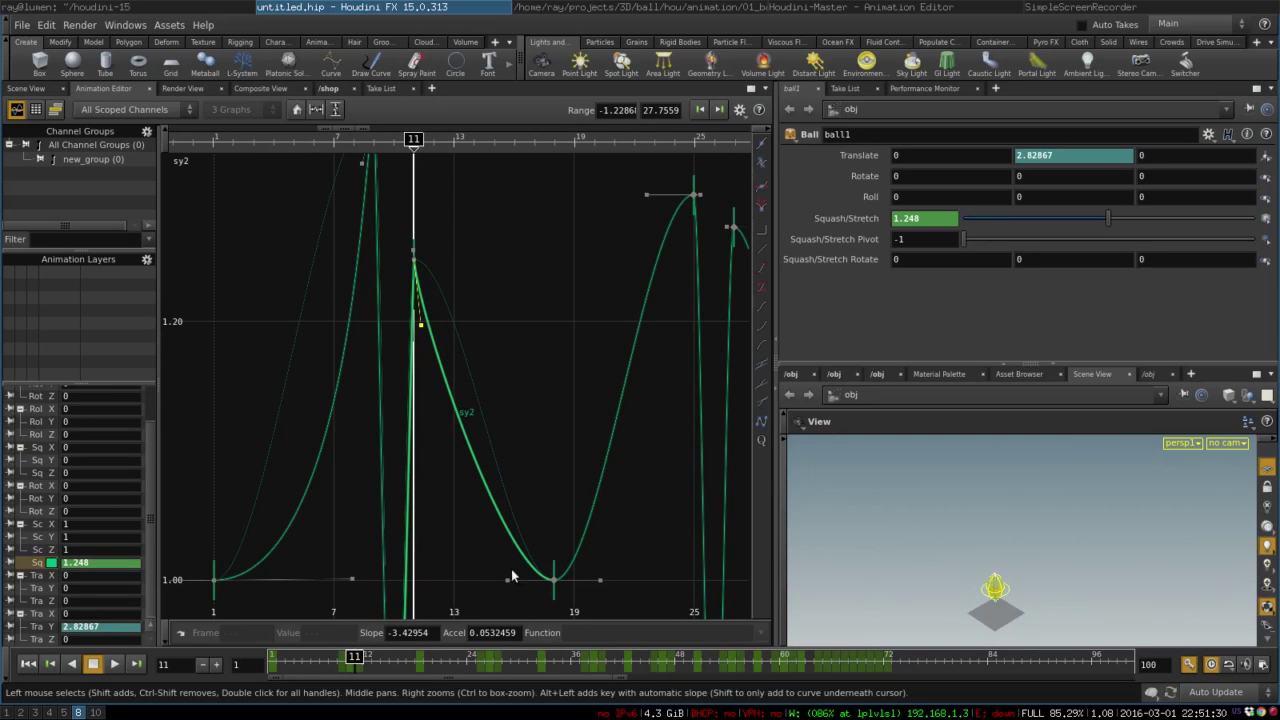
pyautogui.moveTo(507, 579); pyautogui.dragTo(445, 580)
# - Steepen the Squash/Stretch tangents leading into frame 25 and out of frames 27 and 39
pyautogui.moveTo(352, 656); pyautogui.dragTo(415, 656)
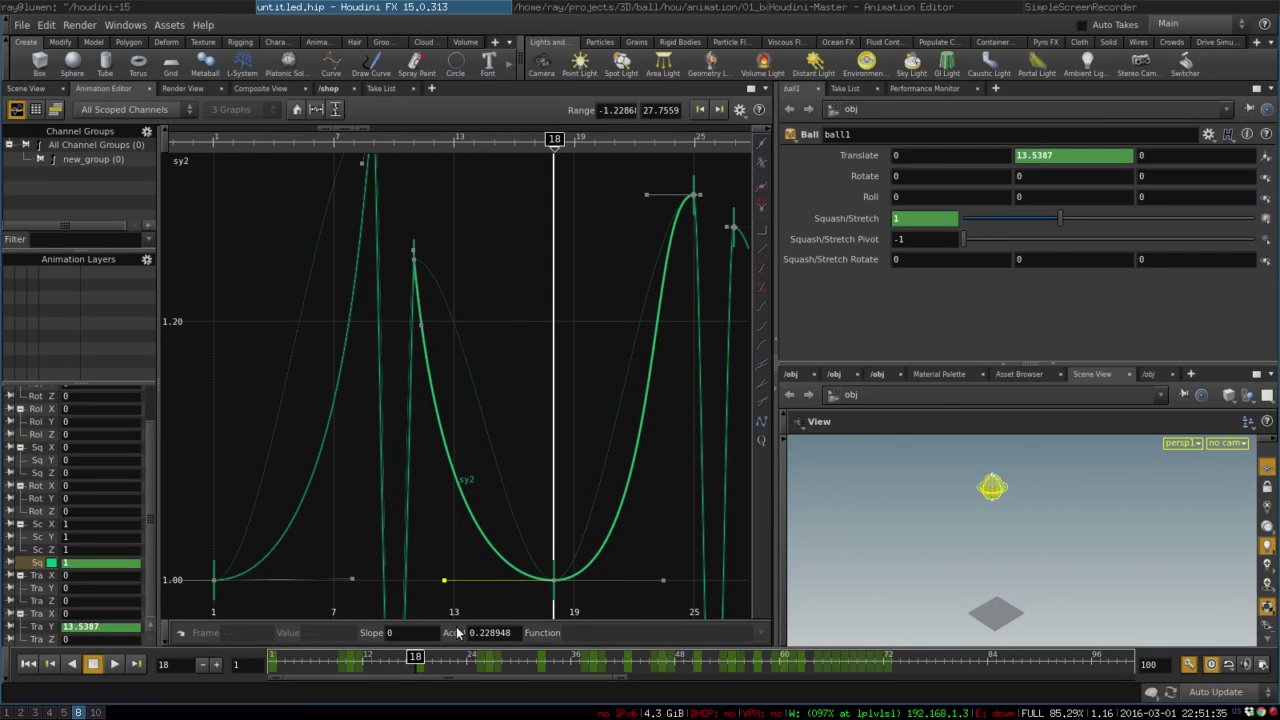
pyautogui.moveTo(639, 174); pyautogui.dragTo(453, 212, button='middle')
pyautogui.moveTo(461, 235); pyautogui.dragTo(506, 276)
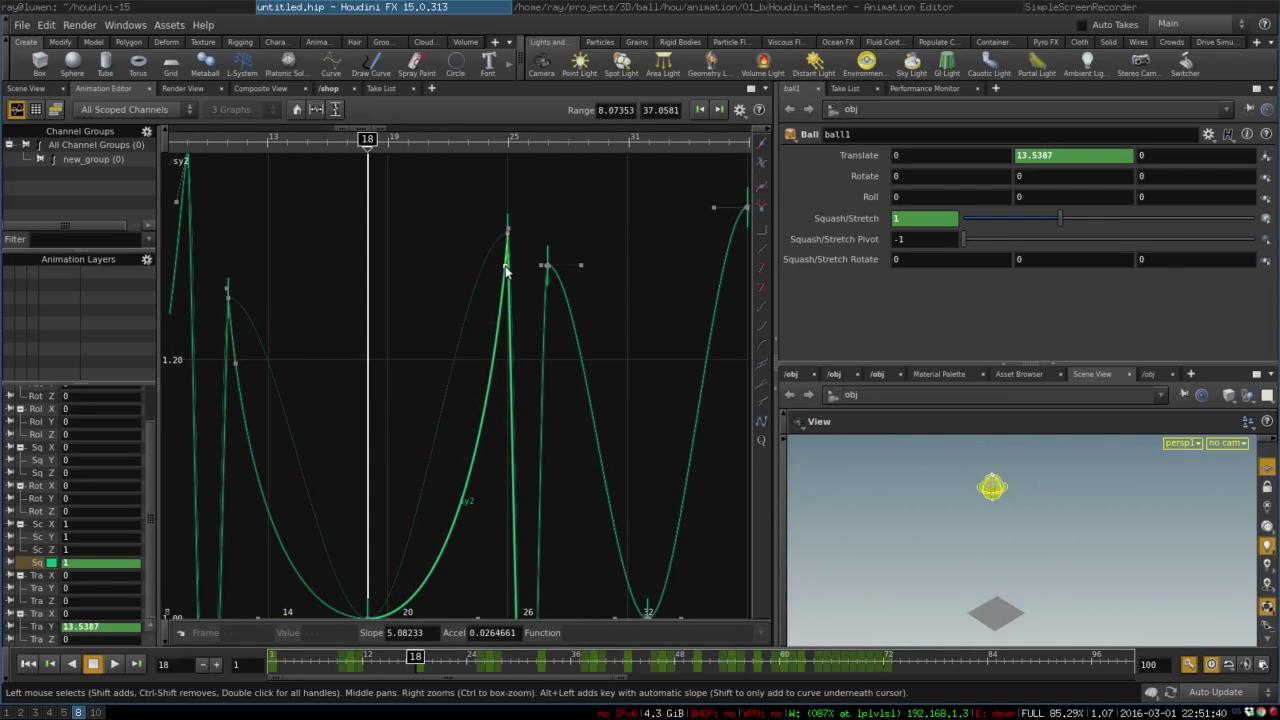
pyautogui.moveTo(636, 357); pyautogui.dragTo(460, 353, button='right')
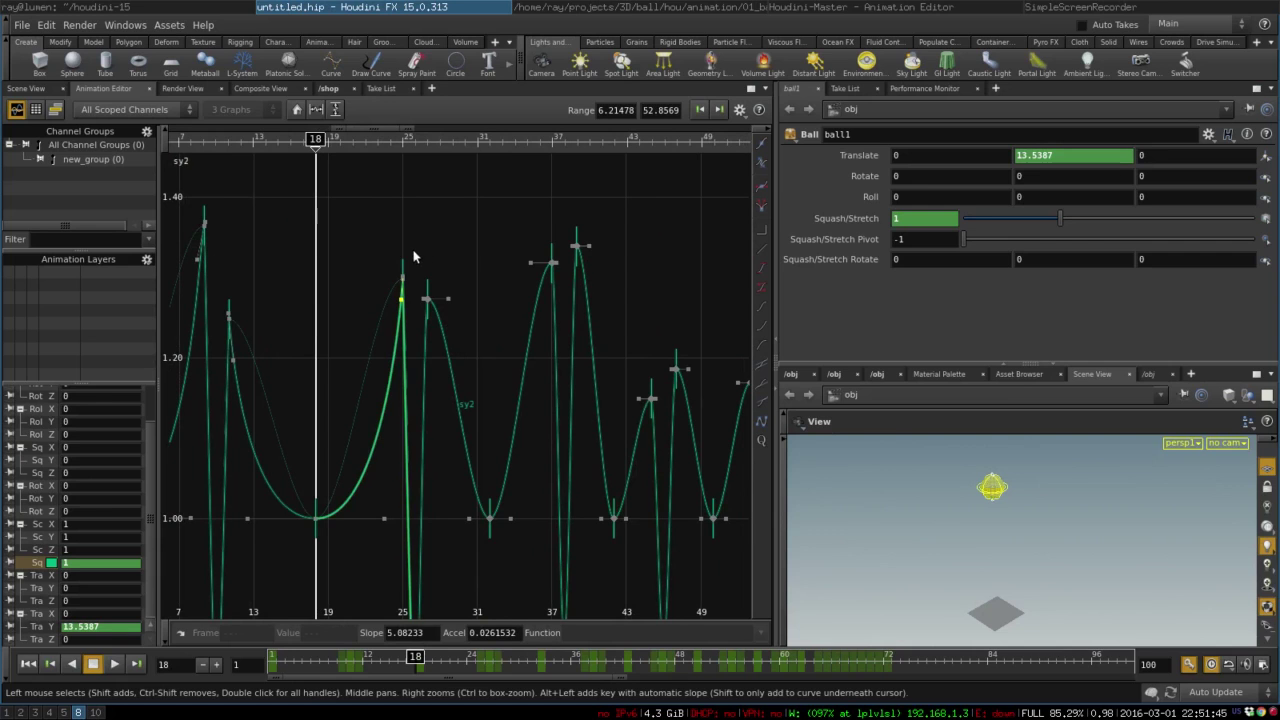
pyautogui.moveTo(413, 251); pyautogui.dragTo(433, 328)
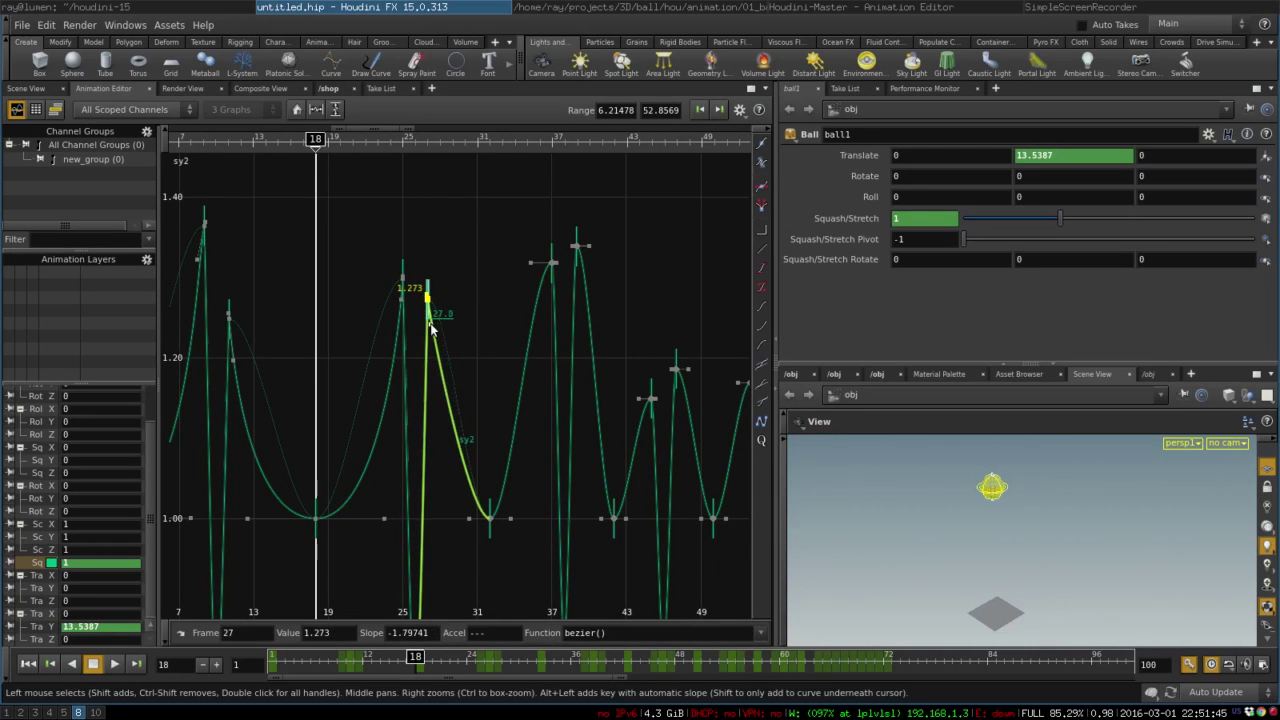
pyautogui.moveTo(585, 247); pyautogui.dragTo(579, 268)
# - Raise the Squash/Stretch key at frame 11 to about 1.342, close to the height of the frame 9 peak
pyautogui.scroll(-5, 480, 349)
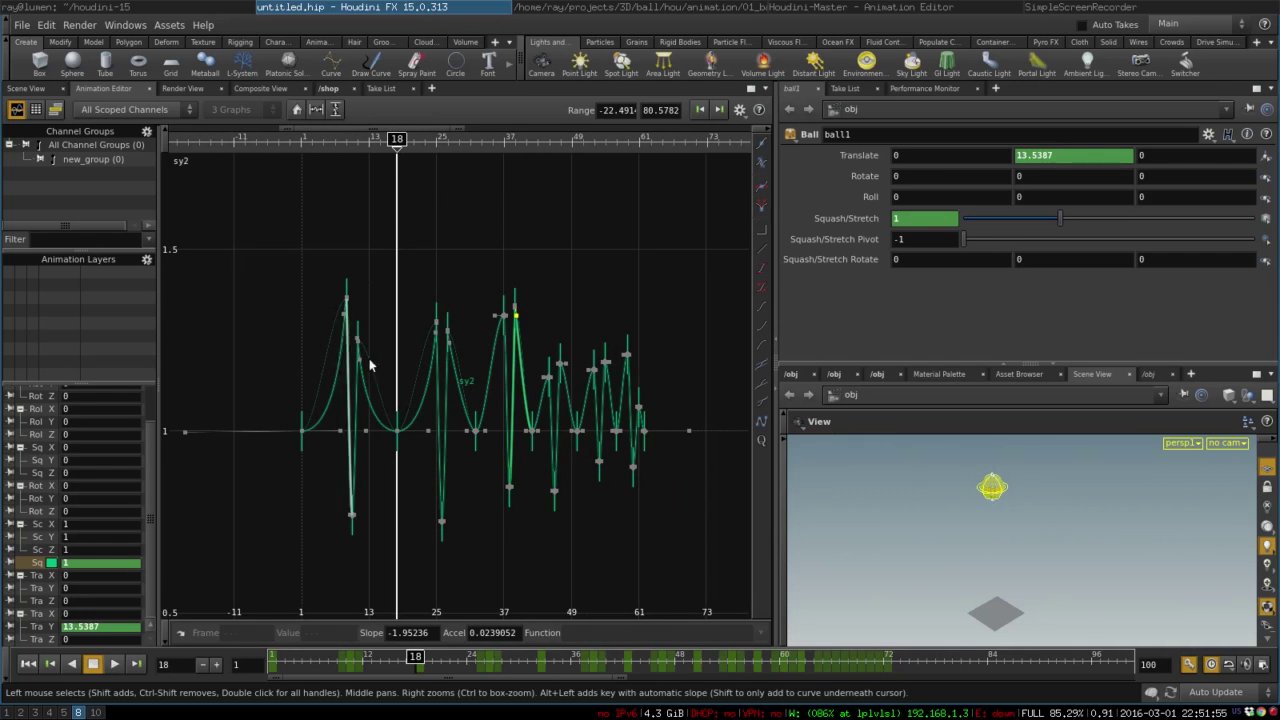
pyautogui.scroll(3, 475, 372)
pyautogui.scroll(2, 476, 374)
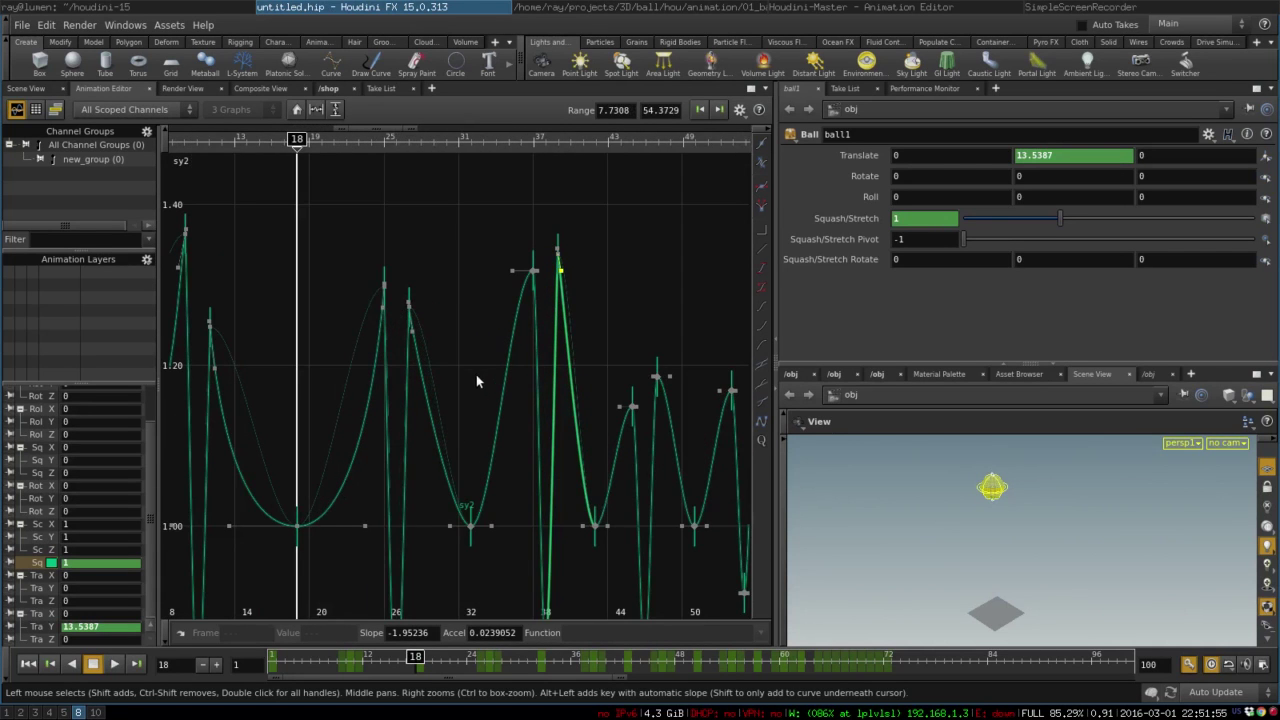
pyautogui.moveTo(512, 388); pyautogui.dragTo(580, 390, button='middle')
pyautogui.click(326, 307)
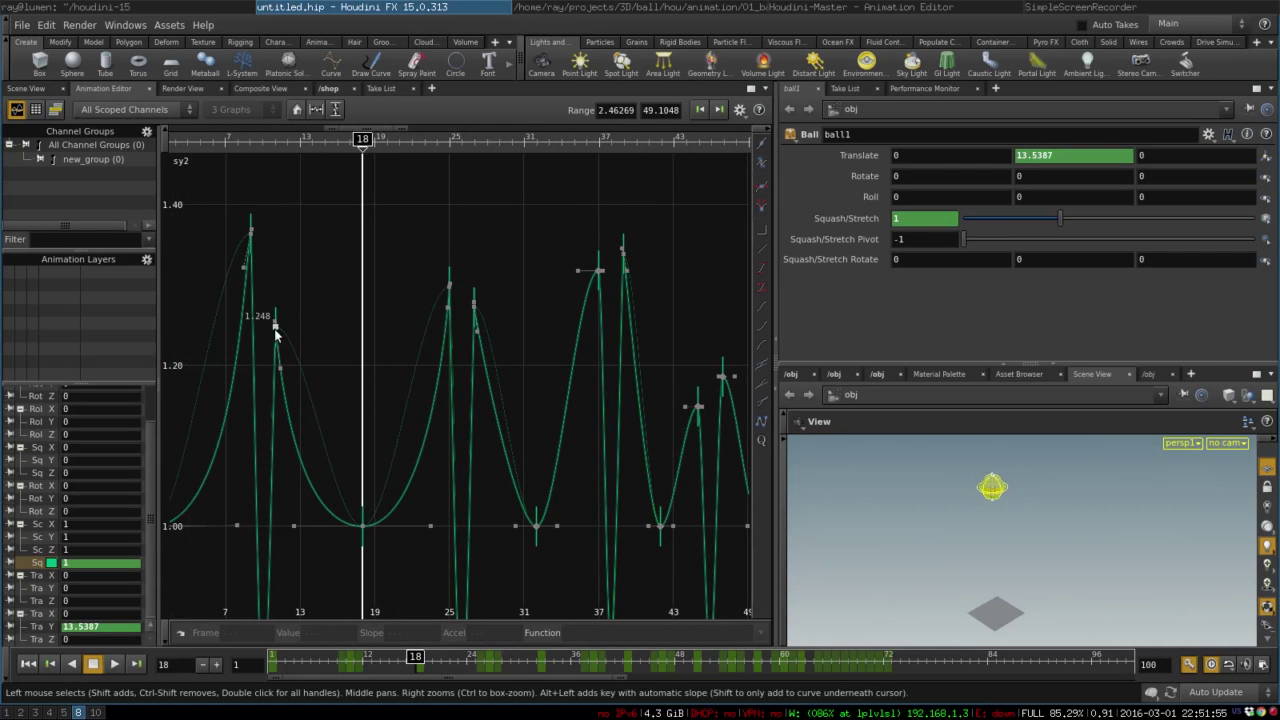
pyautogui.moveTo(276, 336); pyautogui.dragTo(276, 259)
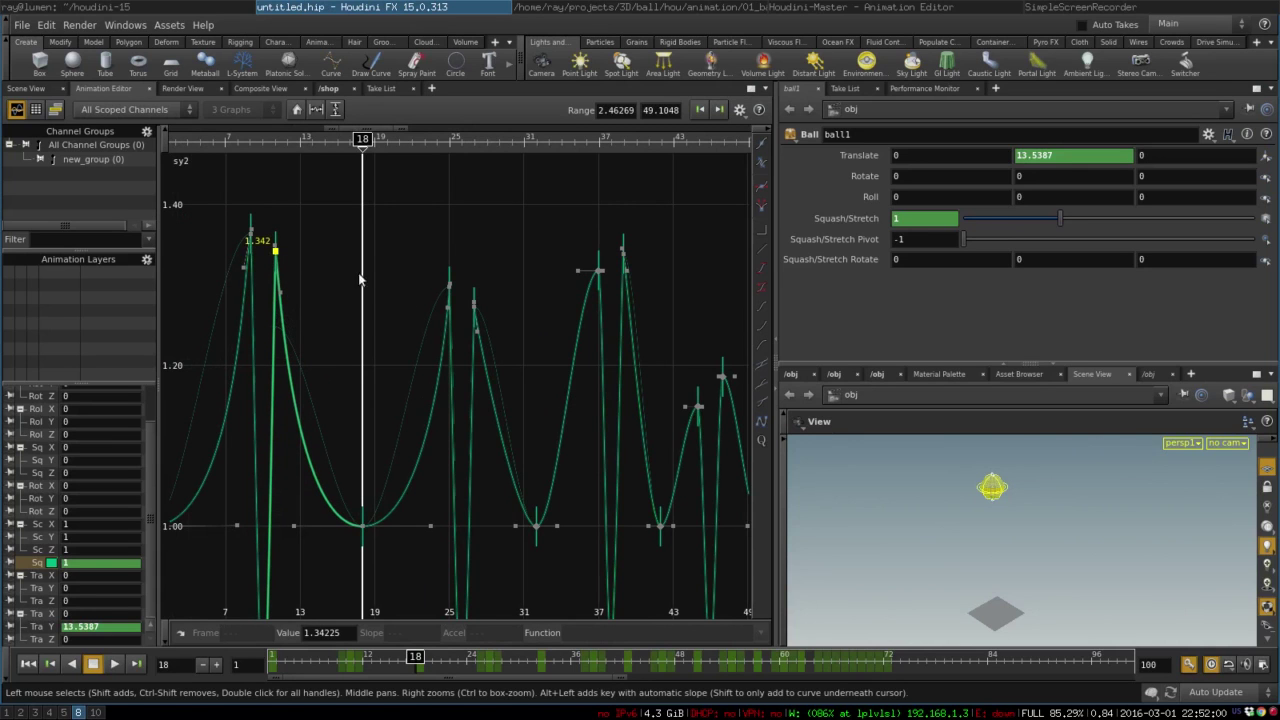
# - Lower the Squash/Stretch keys to about 1.277 at frame 25, 1.269 at frame 37 and 1.266 at frame 39
pyautogui.moveTo(447, 302); pyautogui.dragTo(448, 320)
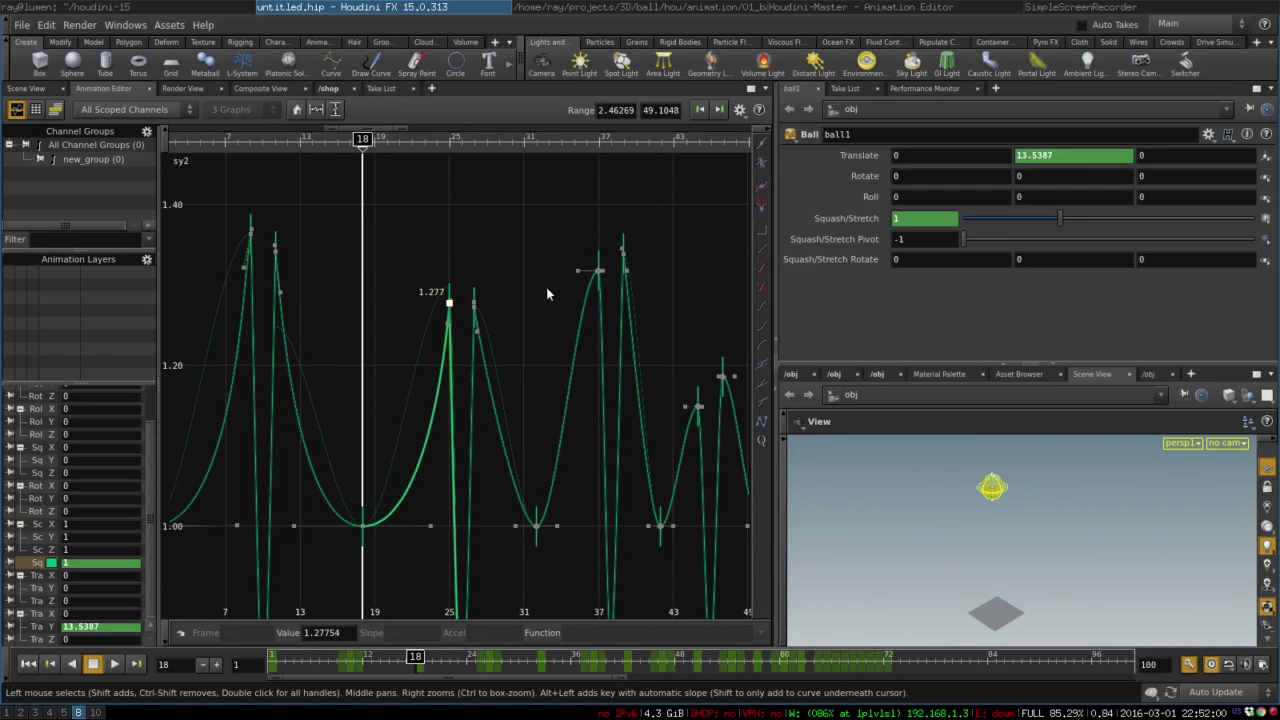
pyautogui.moveTo(598, 272); pyautogui.dragTo(607, 308)
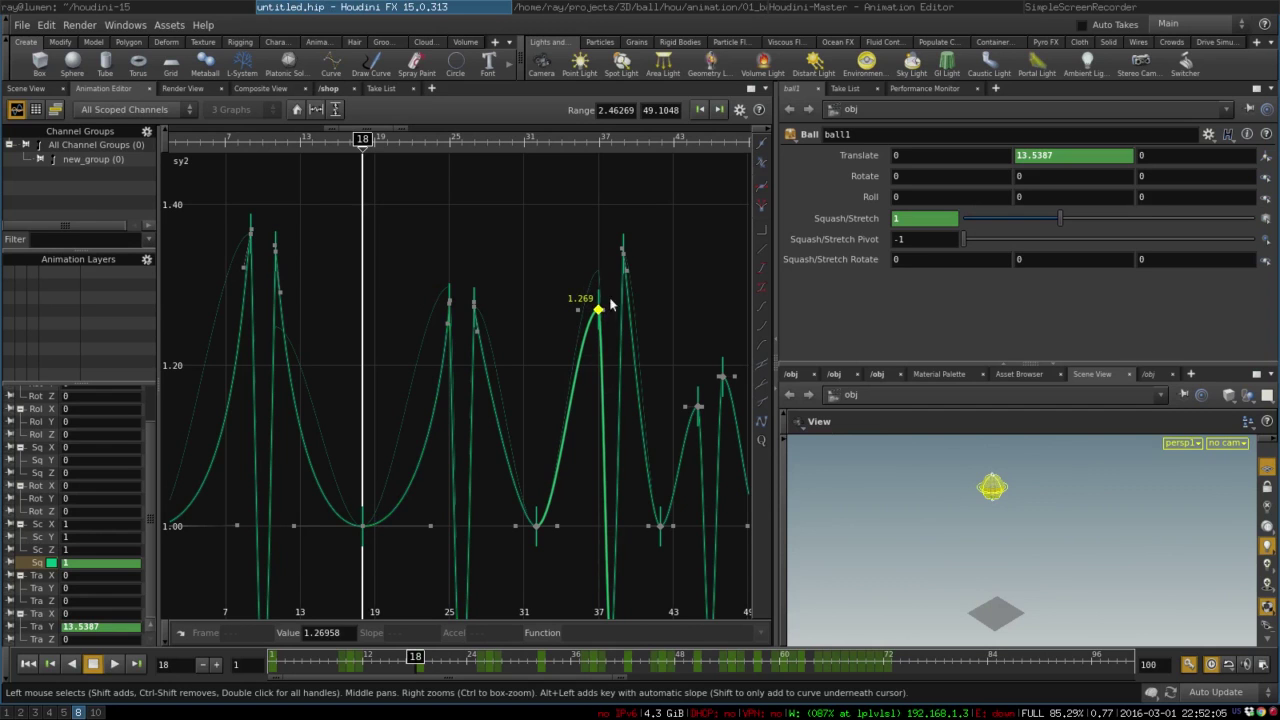
pyautogui.moveTo(621, 254); pyautogui.dragTo(626, 314)
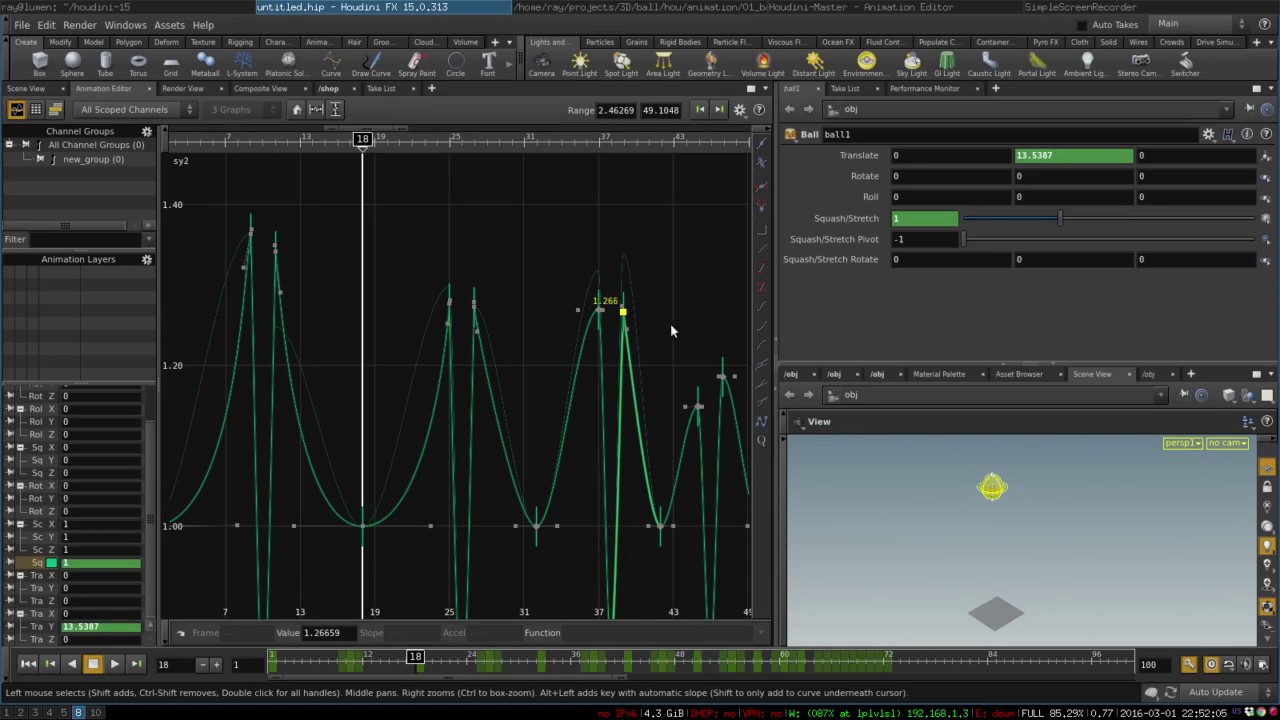
# - Lower the Squash/Stretch peaks of the smaller bounces to about 1.148 at frame 47, 1.169 at frame 55 and 1.08 at frame 59
pyautogui.moveTo(590, 313); pyautogui.dragTo(414, 309, button='middle')
pyautogui.moveTo(414, 309); pyautogui.dragTo(437, 302, button='right')
pyautogui.moveTo(569, 382); pyautogui.dragTo(572, 419)
pyautogui.moveTo(543, 390); pyautogui.dragTo(359, 325, button='middle')
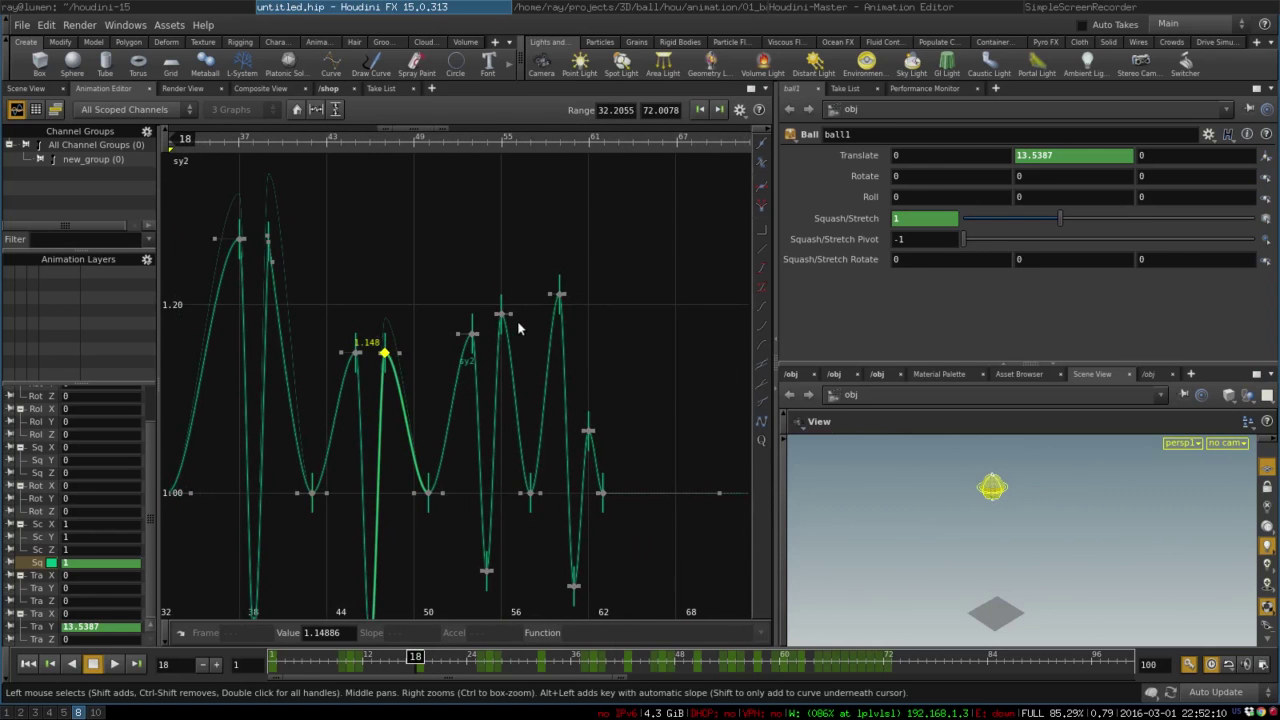
pyautogui.moveTo(503, 318); pyautogui.dragTo(501, 338)
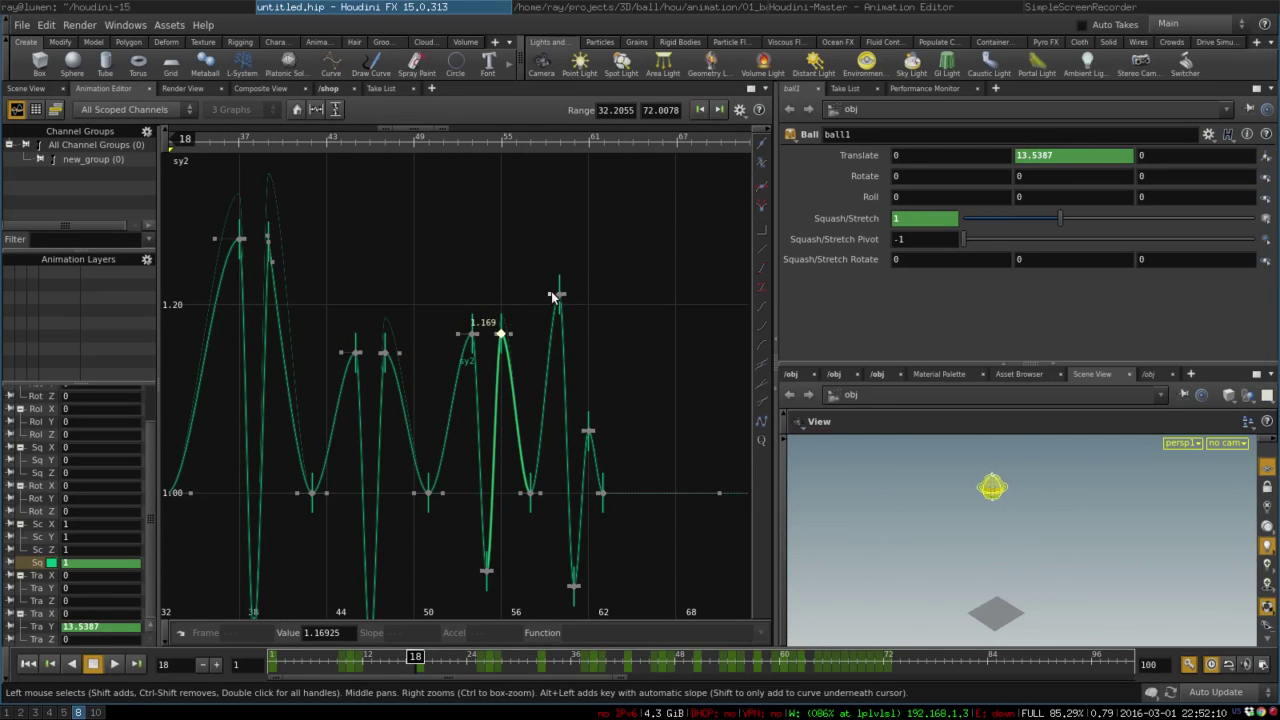
pyautogui.moveTo(557, 294); pyautogui.dragTo(565, 425)
# - Steepen the Squash/Stretch curve out of frame 47 and lengthen the flat handles at frames 42 and 50
pyautogui.moveTo(434, 308); pyautogui.dragTo(389, 358)
pyautogui.click(339, 481)
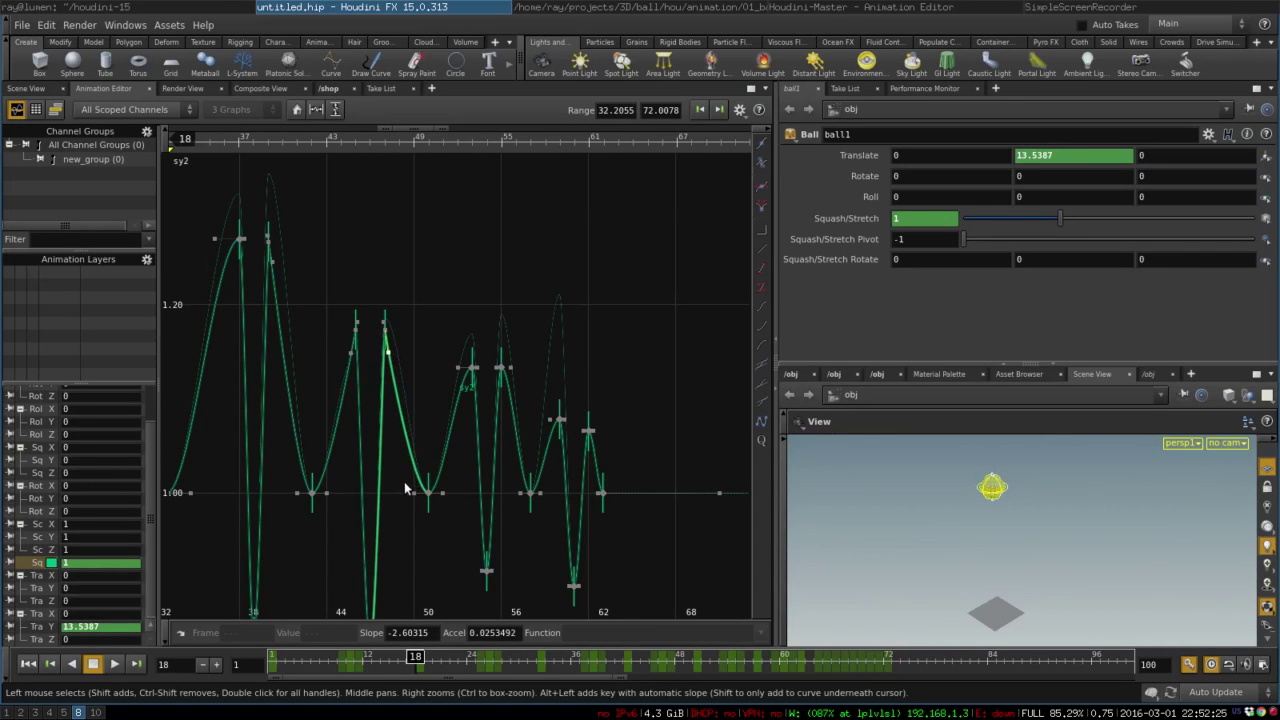
pyautogui.moveTo(416, 496); pyautogui.dragTo(392, 497)
pyautogui.moveTo(297, 492); pyautogui.dragTo(272, 492)
# - Widen the flat Squash/Stretch valley at frame 32 and steepen the tangent leading into the frame 37 peak
pyautogui.moveTo(165, 477); pyautogui.dragTo(285, 461, button='middle')
pyautogui.moveTo(311, 472); pyautogui.dragTo(348, 477)
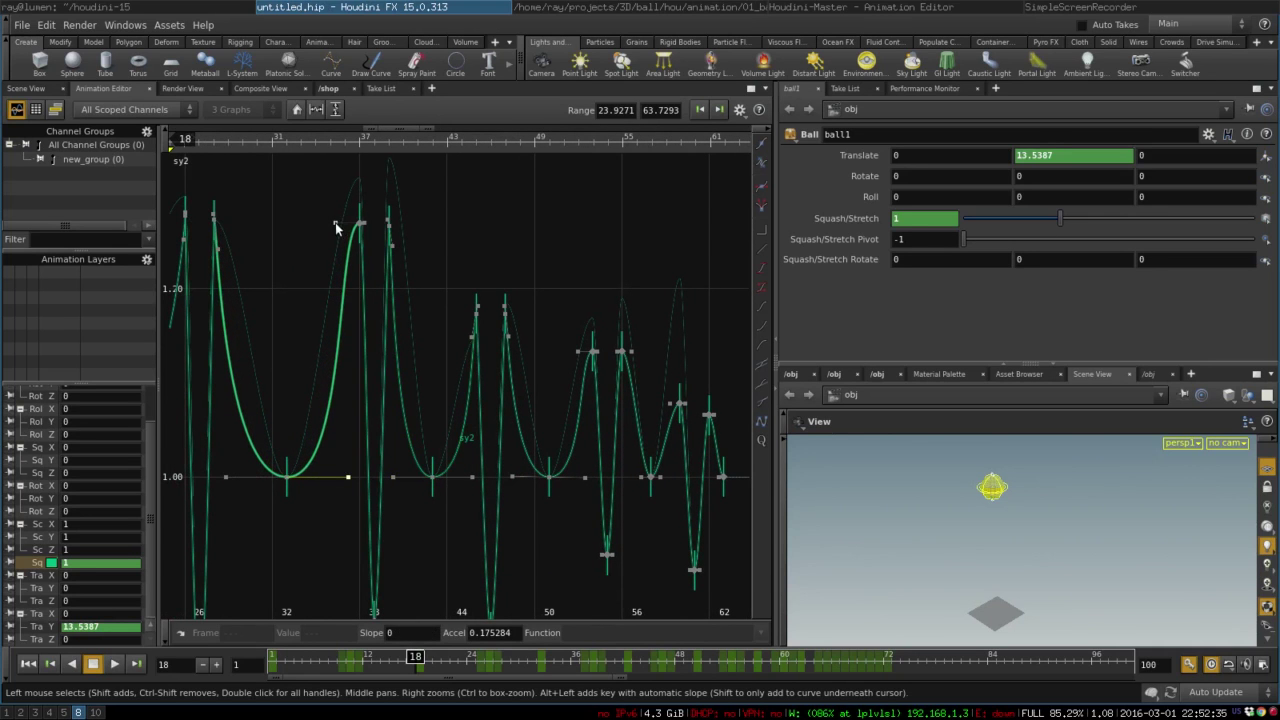
pyautogui.moveTo(336, 224); pyautogui.dragTo(356, 251)
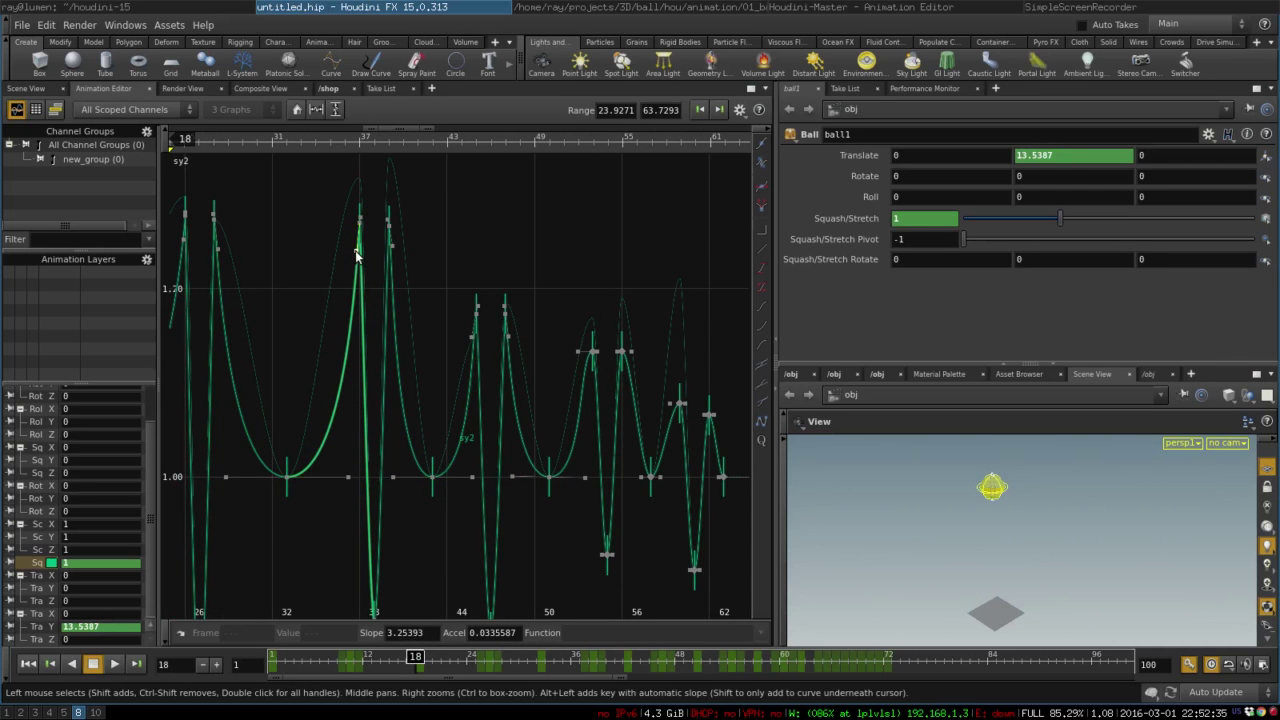
pyautogui.moveTo(319, 292); pyautogui.dragTo(561, 398, button='middle')
pyautogui.scroll(-5, 551, 414)
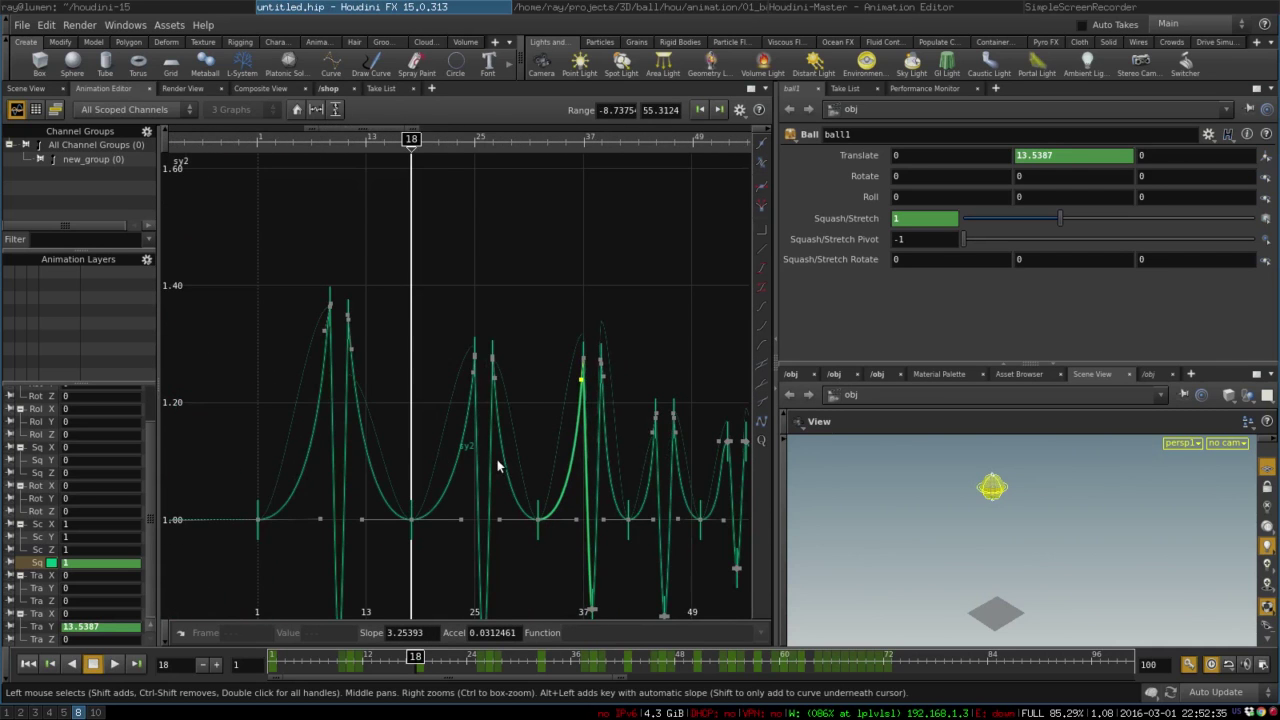
pyautogui.moveTo(486, 450)
pyautogui.mouseDown(button='middle')
pyautogui.moveTo(349, 417)
pyautogui.moveTo(499, 440)
pyautogui.mouseUp(button='middle')
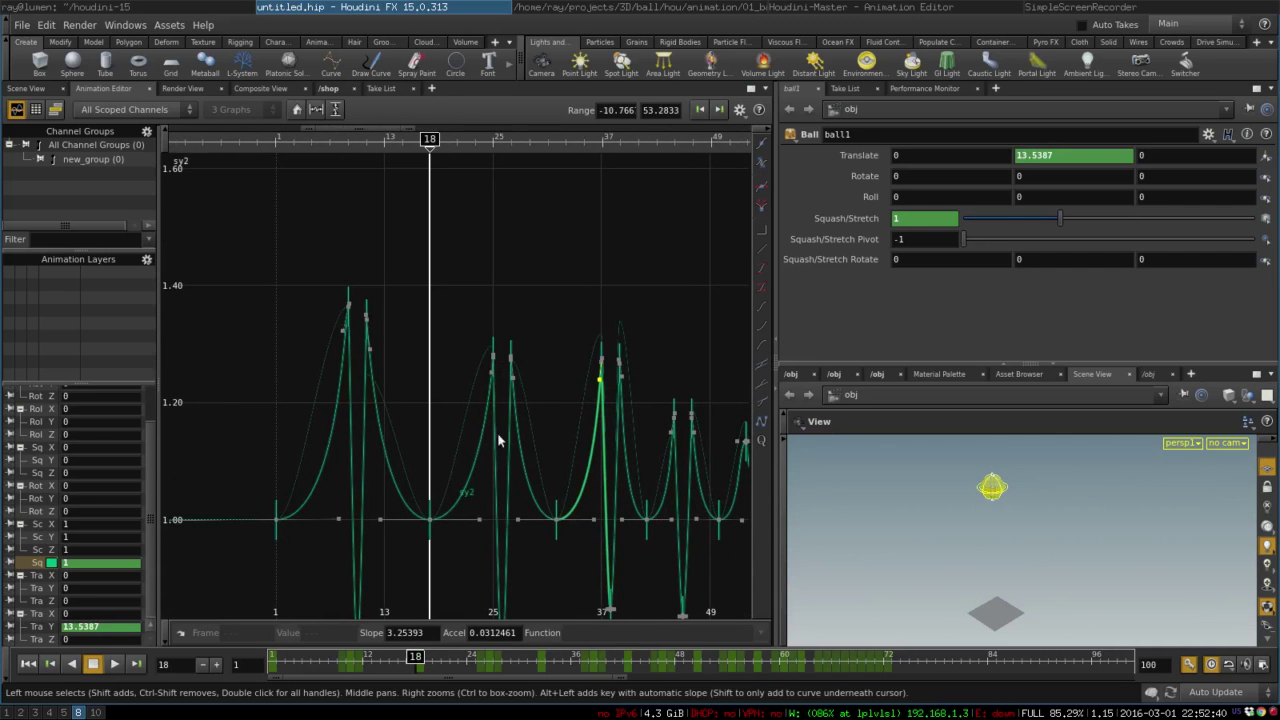
# - Set the Squash/Stretch key at frame 11 to about 1.360 and lower the peaks at frames 37 and 39 to about 1.220
pyautogui.moveTo(366, 324); pyautogui.dragTo(365, 312)
pyautogui.moveTo(432, 352); pyautogui.dragTo(304, 352, button='middle')
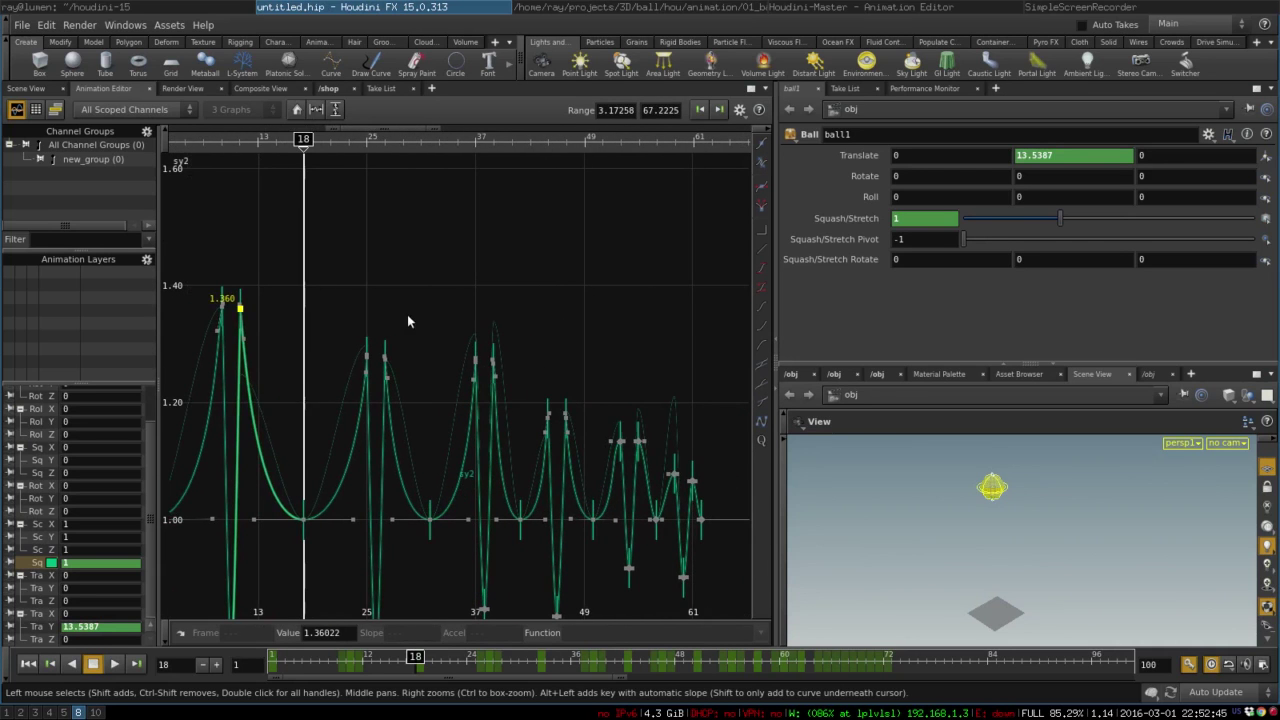
pyautogui.moveTo(408, 321); pyautogui.dragTo(491, 393)
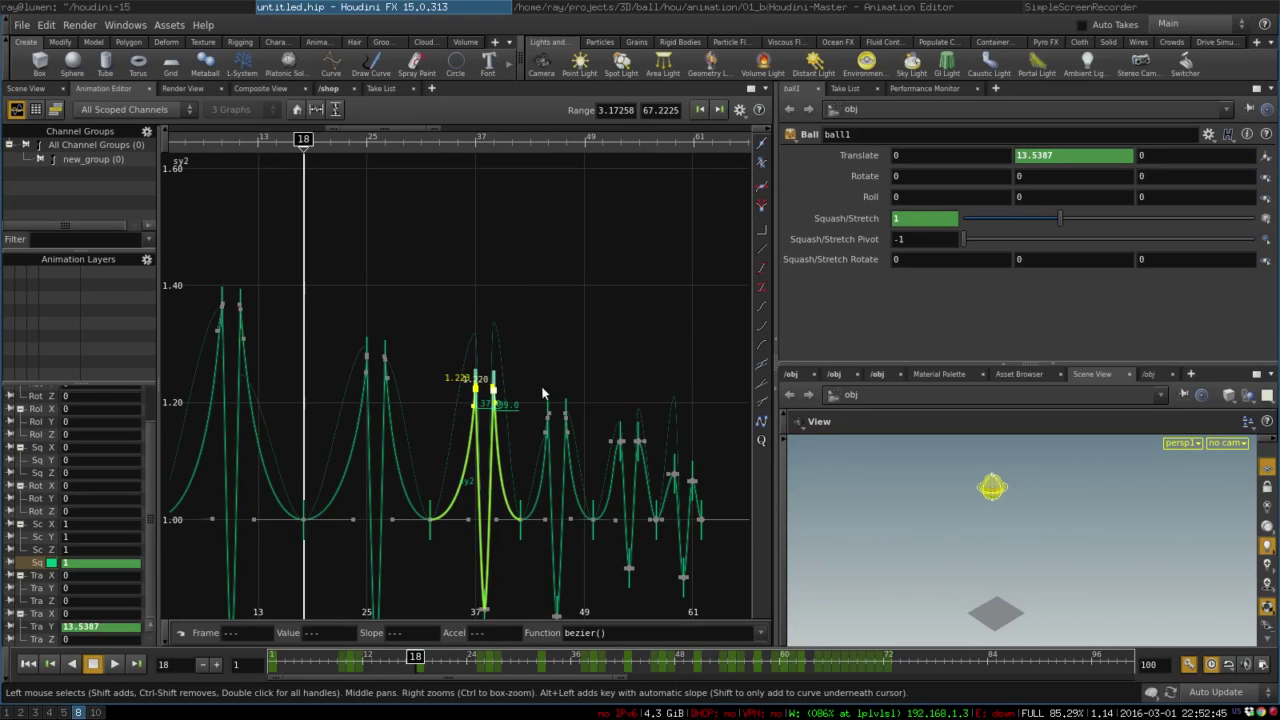
pyautogui.moveTo(515, 378); pyautogui.dragTo(423, 336, button='middle')
# - Lower the Squash/Stretch peaks at frames 45 and 47 to about 1.159 and the frame 59 peak to about 1.066
pyautogui.moveTo(423, 336); pyautogui.dragTo(437, 354, button='right')
pyautogui.moveTo(457, 338); pyautogui.dragTo(533, 396)
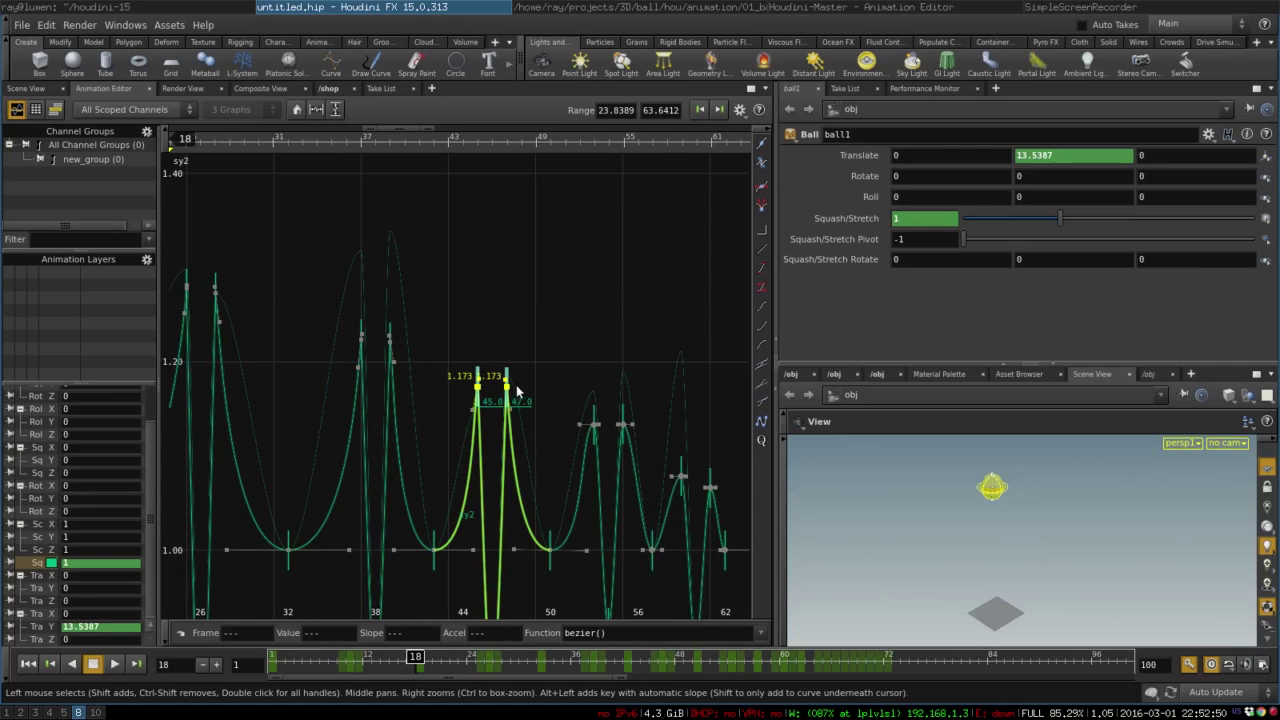
pyautogui.moveTo(508, 388); pyautogui.dragTo(509, 400)
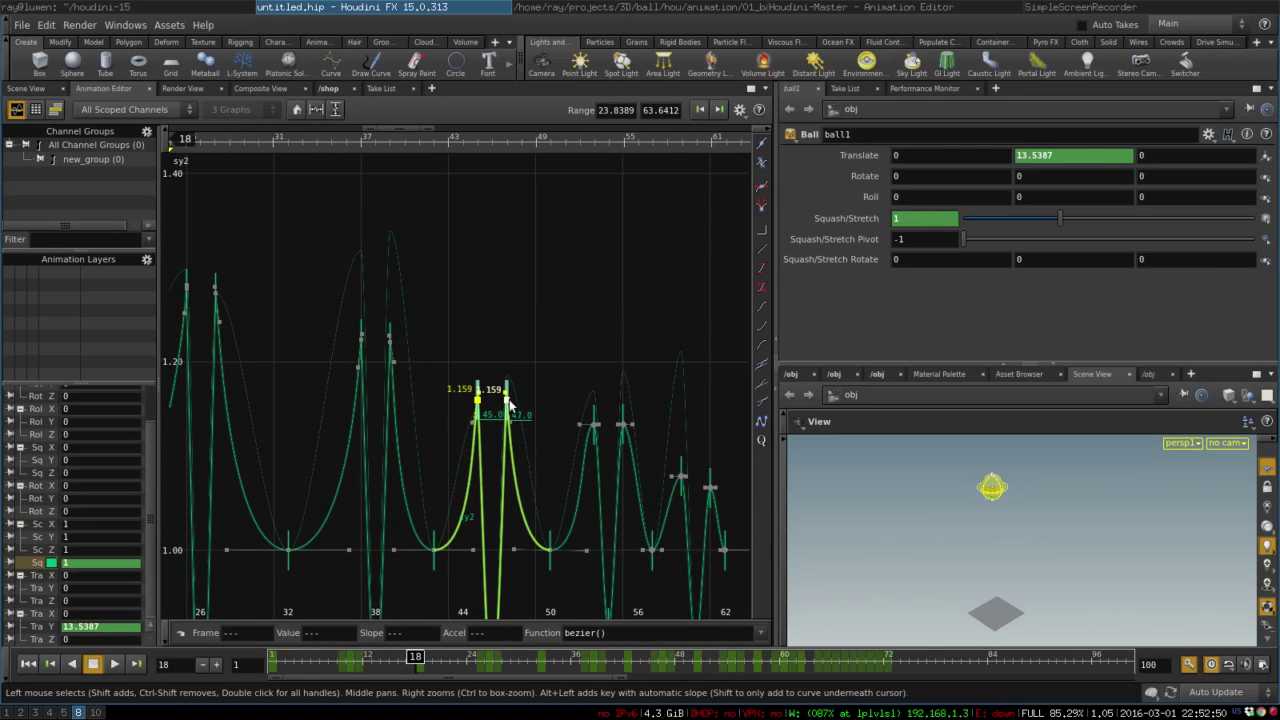
pyautogui.moveTo(539, 398); pyautogui.dragTo(467, 367, button='middle')
pyautogui.click(490, 374)
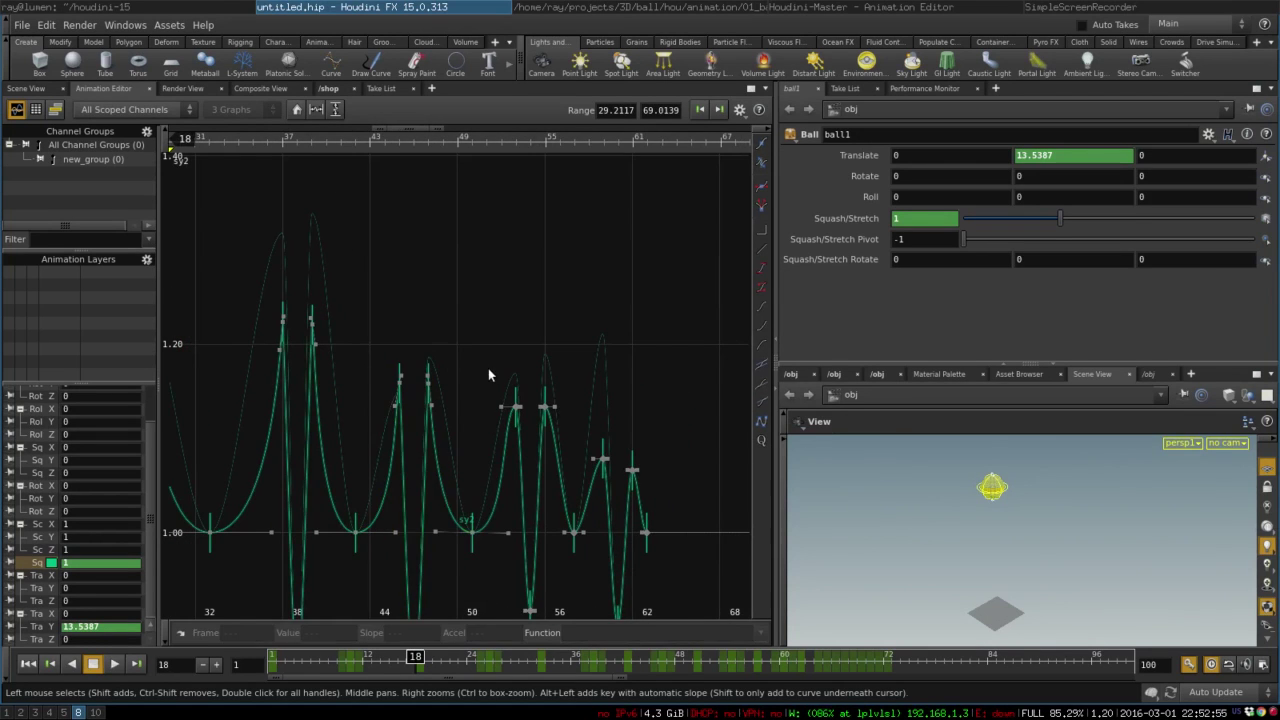
pyautogui.click(601, 470)
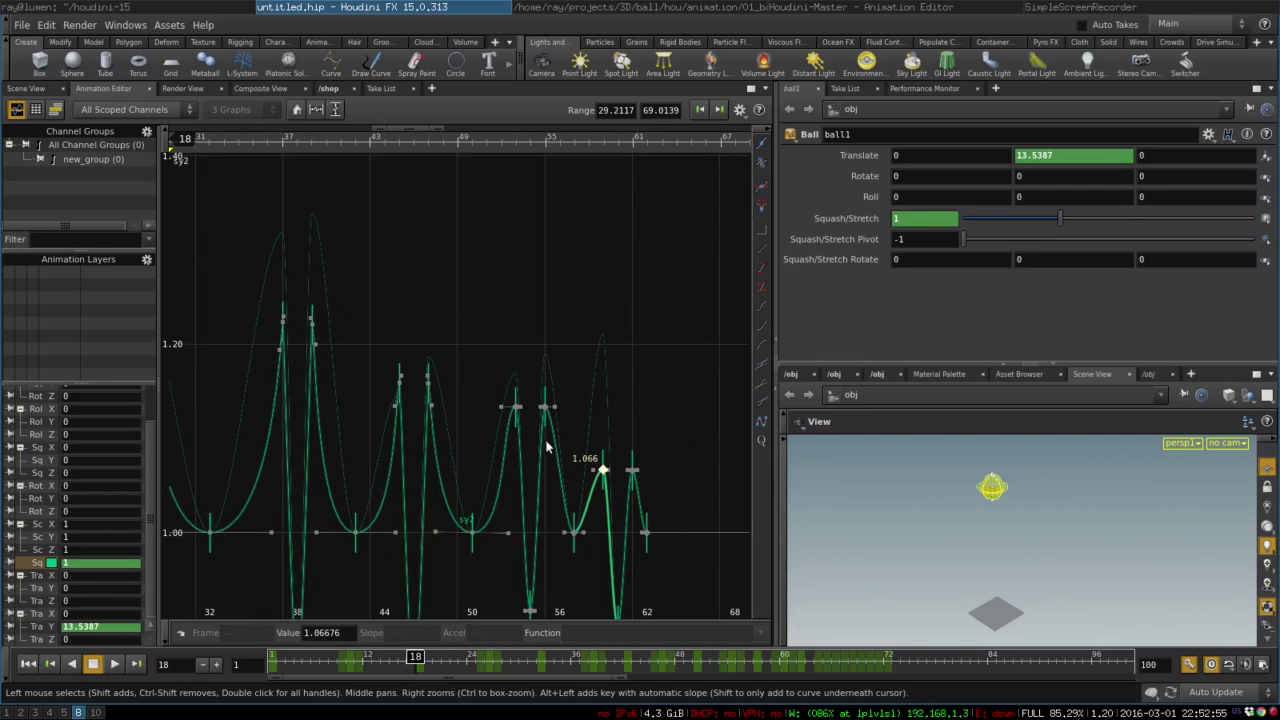
# - Steepen the Squash/Stretch tangents at frames 53, 55, 59 and 61 into sharp peaks and lengthen the flat handles at frames 50 and 57
pyautogui.moveTo(474, 376); pyautogui.dragTo(546, 428)
pyautogui.click(484, 395)
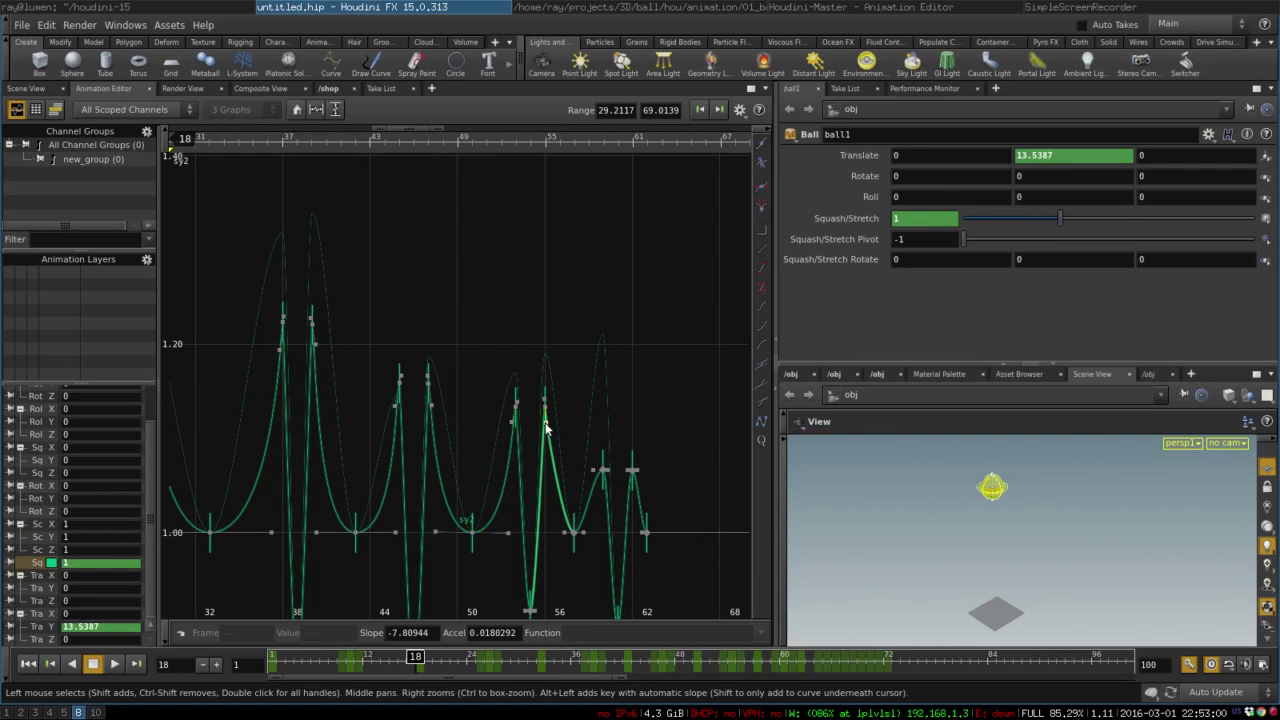
pyautogui.moveTo(598, 472); pyautogui.dragTo(638, 492)
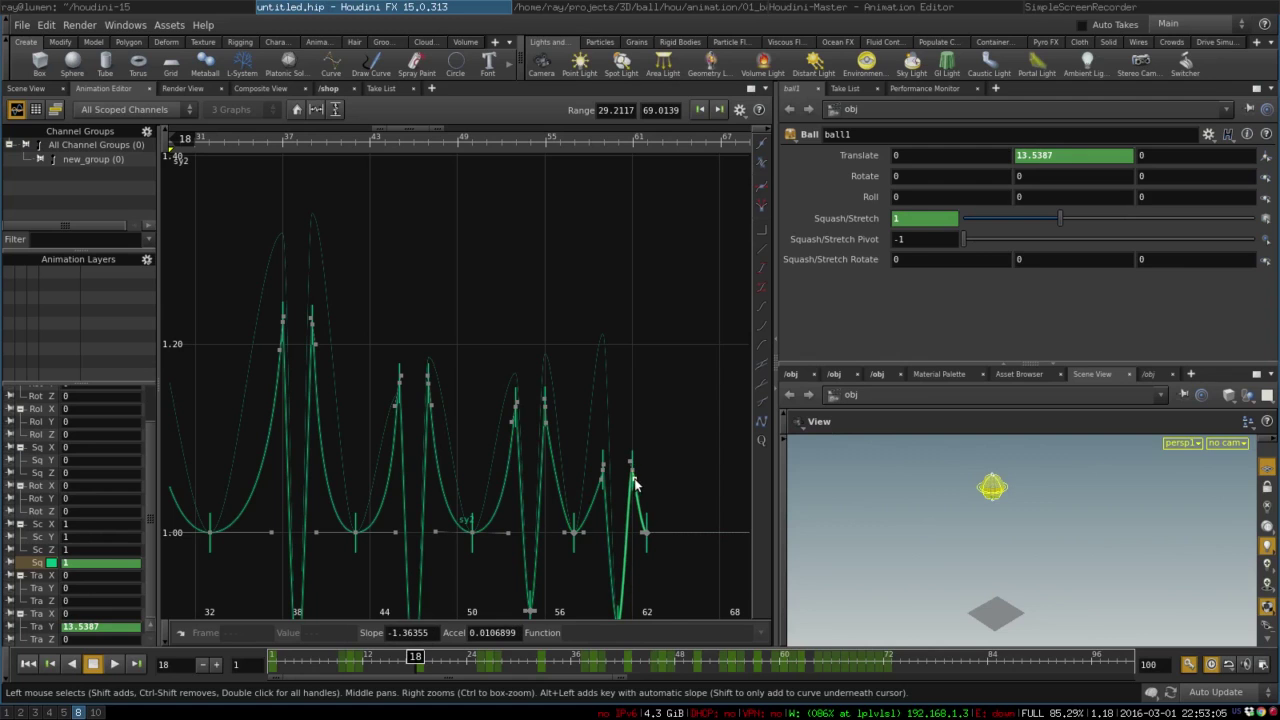
pyautogui.moveTo(584, 537); pyautogui.dragTo(598, 538)
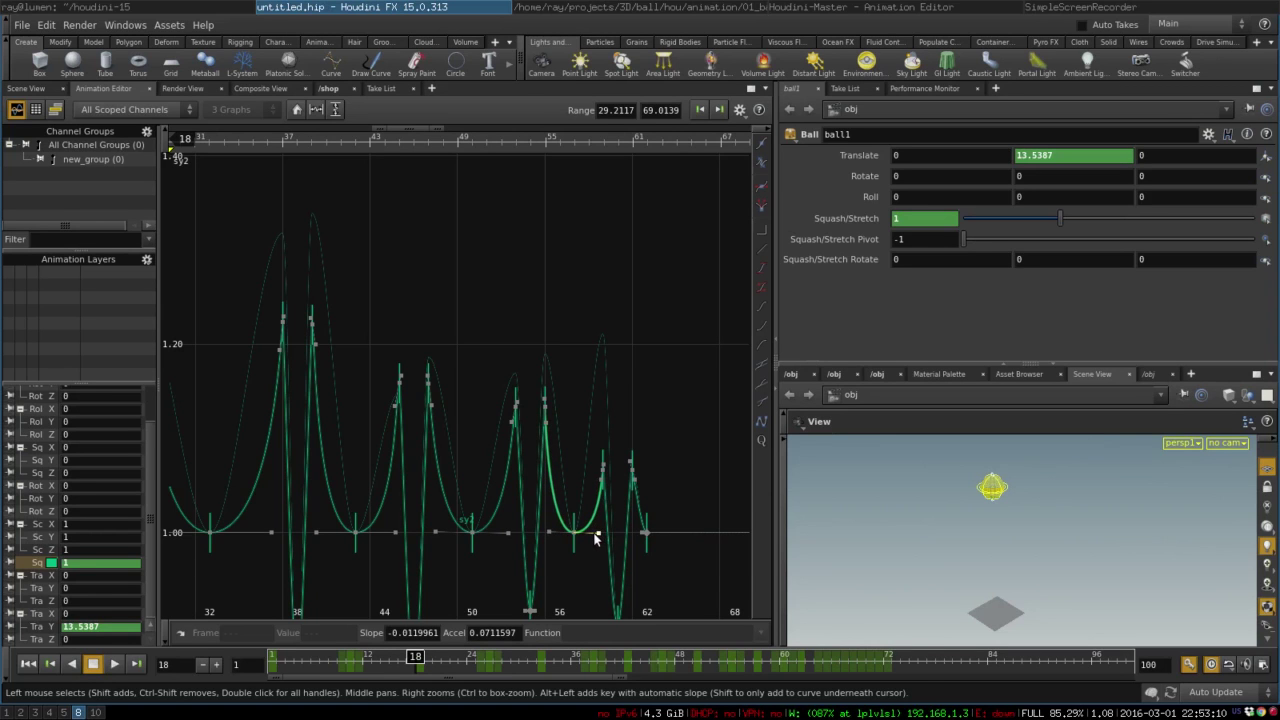
pyautogui.moveTo(508, 534); pyautogui.dragTo(513, 533)
# - Set the Squash/Stretch low keys to about 0.952 at frame 60 and 0.809 at frame 38
pyautogui.moveTo(508, 553); pyautogui.dragTo(509, 387, button='middle')
pyautogui.scroll(-3, 509, 385)
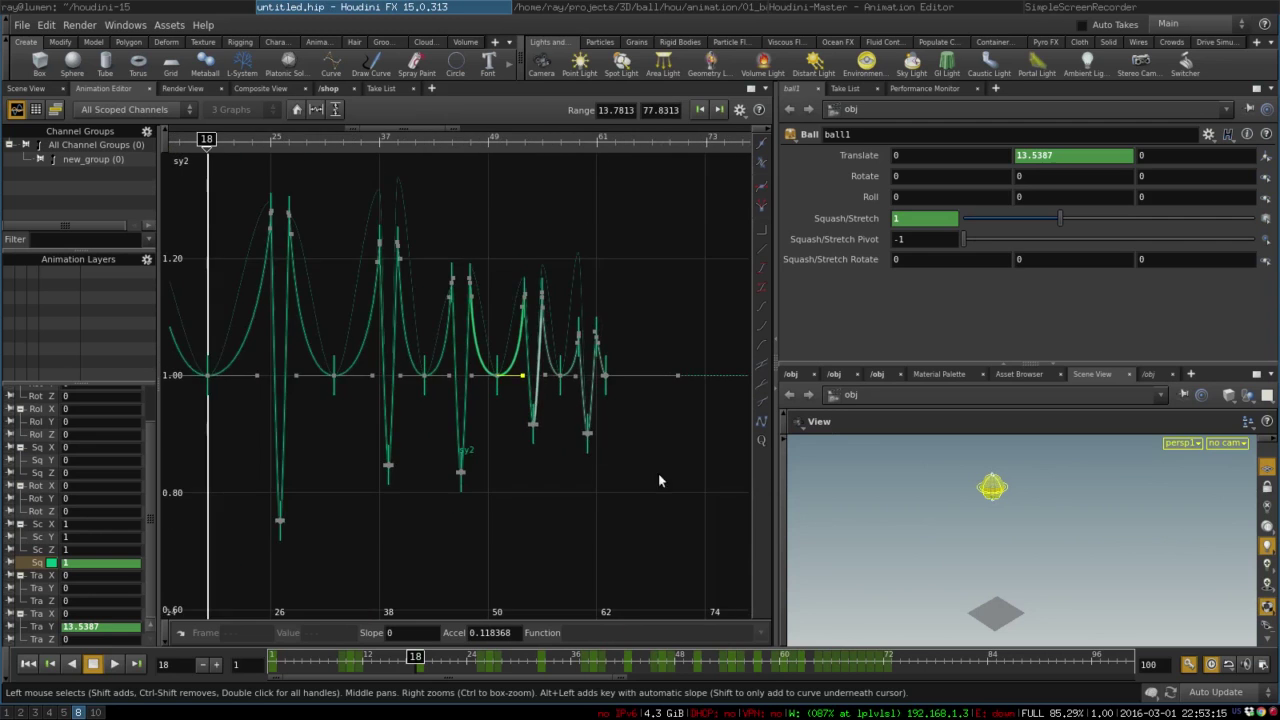
pyautogui.scroll(3, 650, 470)
pyautogui.moveTo(560, 419); pyautogui.dragTo(558, 368)
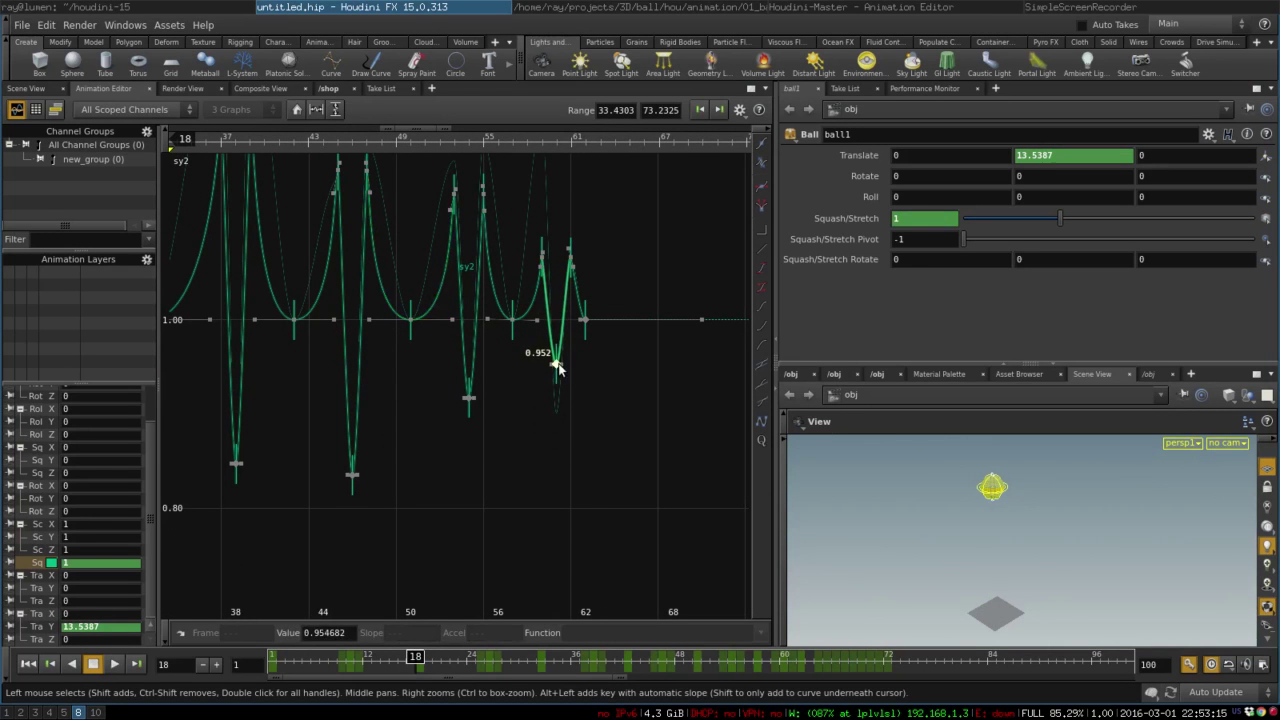
pyautogui.moveTo(323, 479); pyautogui.dragTo(716, 518, button='middle')
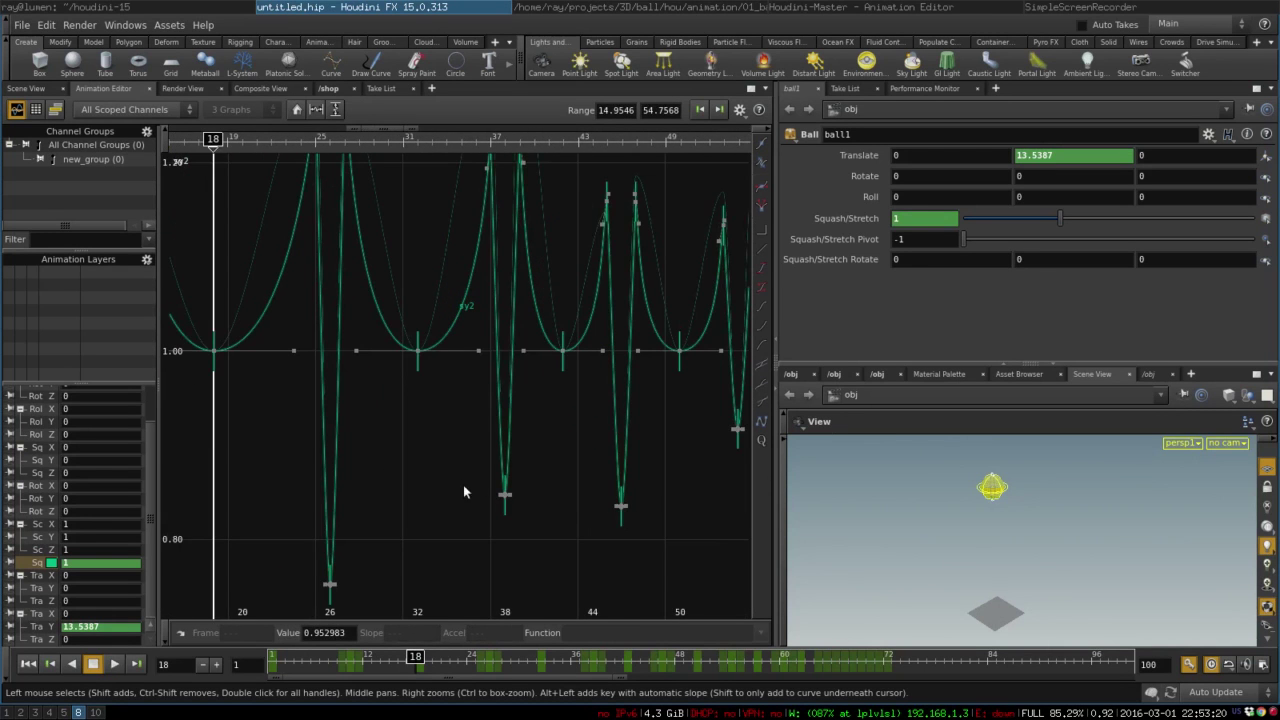
pyautogui.moveTo(505, 497); pyautogui.dragTo(504, 530)
# - Taper the squash lows: deepen frame 10, raise frames 26, 38 and 46, and set frame 54 to about 0.923 and frame 60 to about 0.965
pyautogui.scroll(-5, 500, 530)
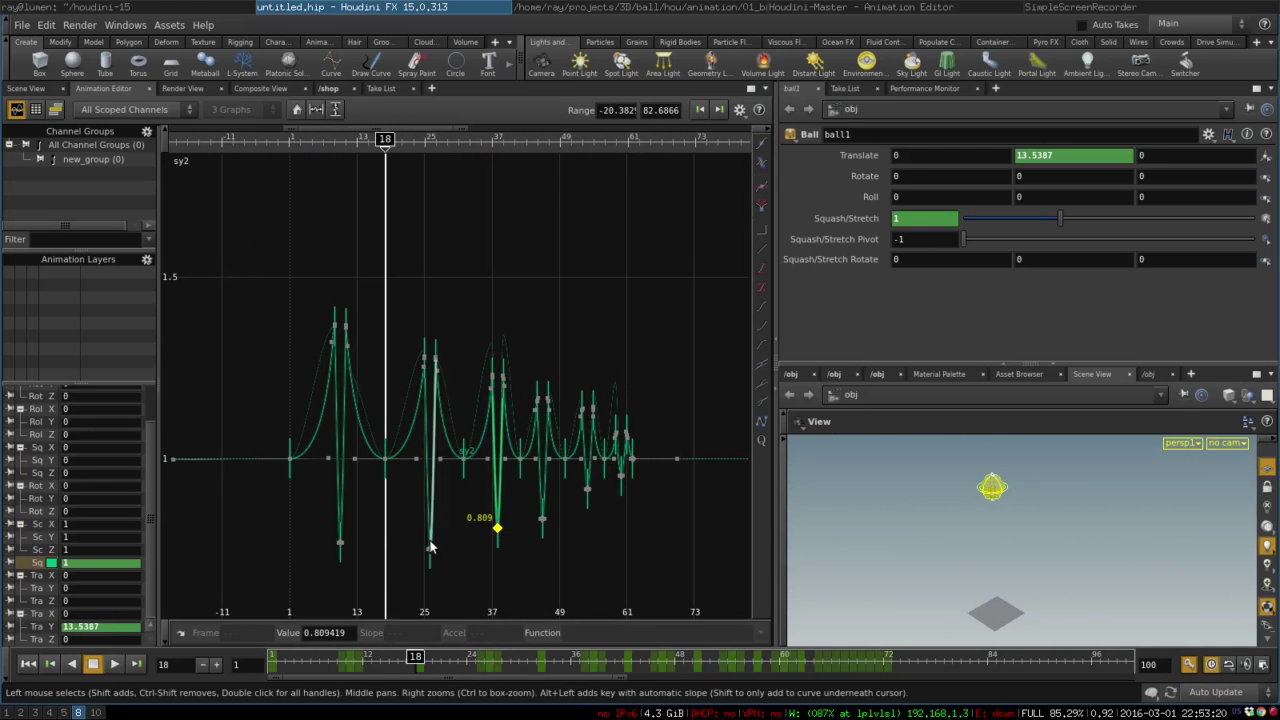
pyautogui.moveTo(339, 541); pyautogui.dragTo(344, 560)
pyautogui.moveTo(430, 556); pyautogui.dragTo(557, 500)
pyautogui.click(587, 490)
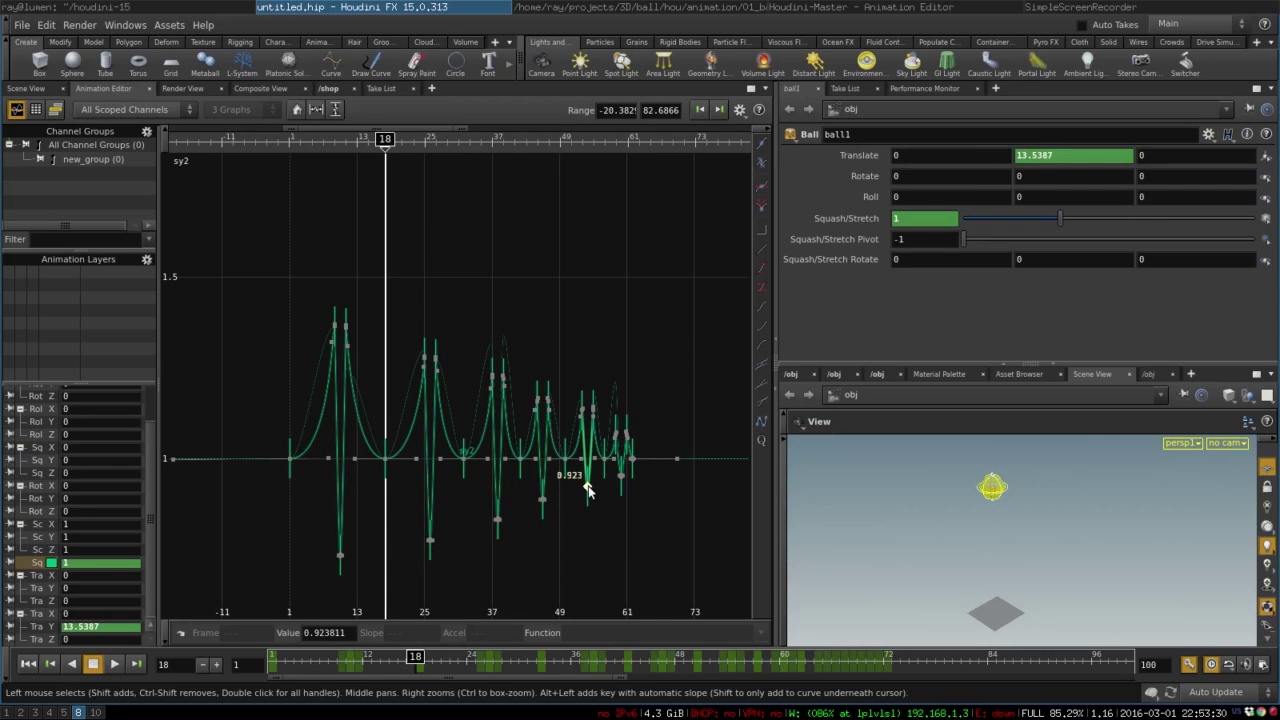
pyautogui.click(620, 476)
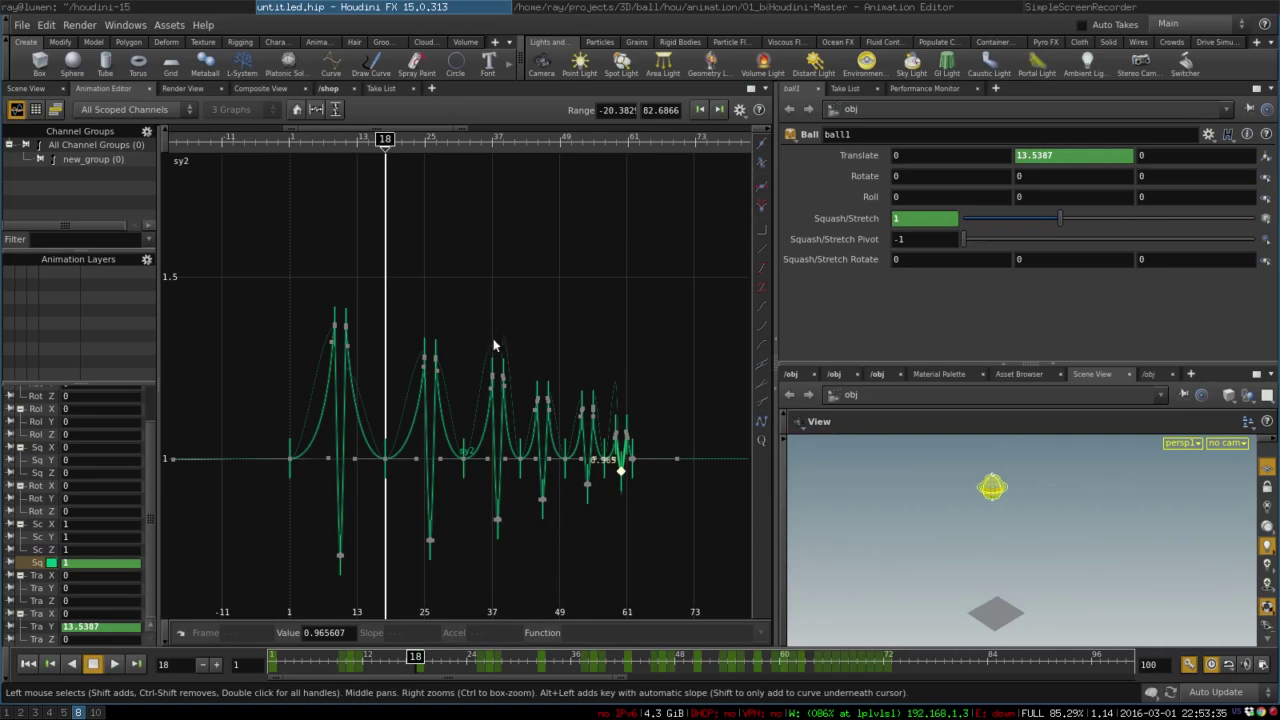
# - Preview the ball's bounce from frame 1 in the main scene view with the ball deselected, and stop playback
pyautogui.moveTo(504, 296); pyautogui.dragTo(471, 337, button='right')
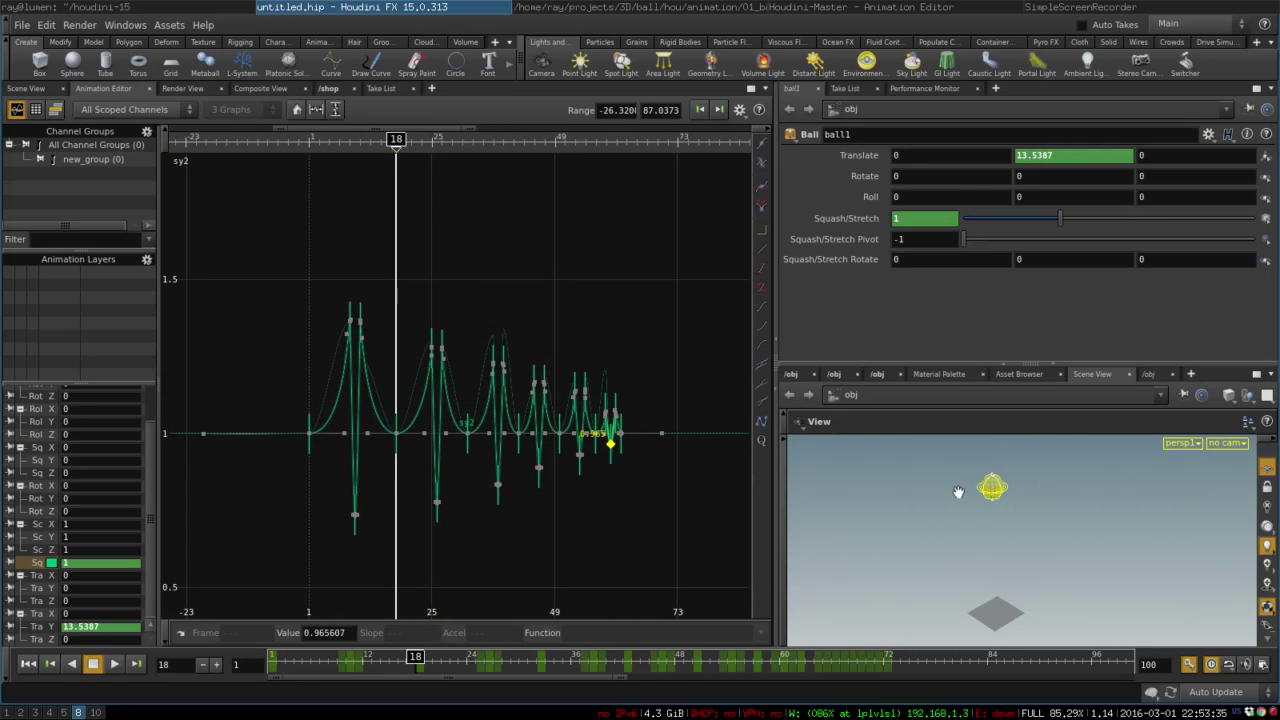
pyautogui.click(33, 89)
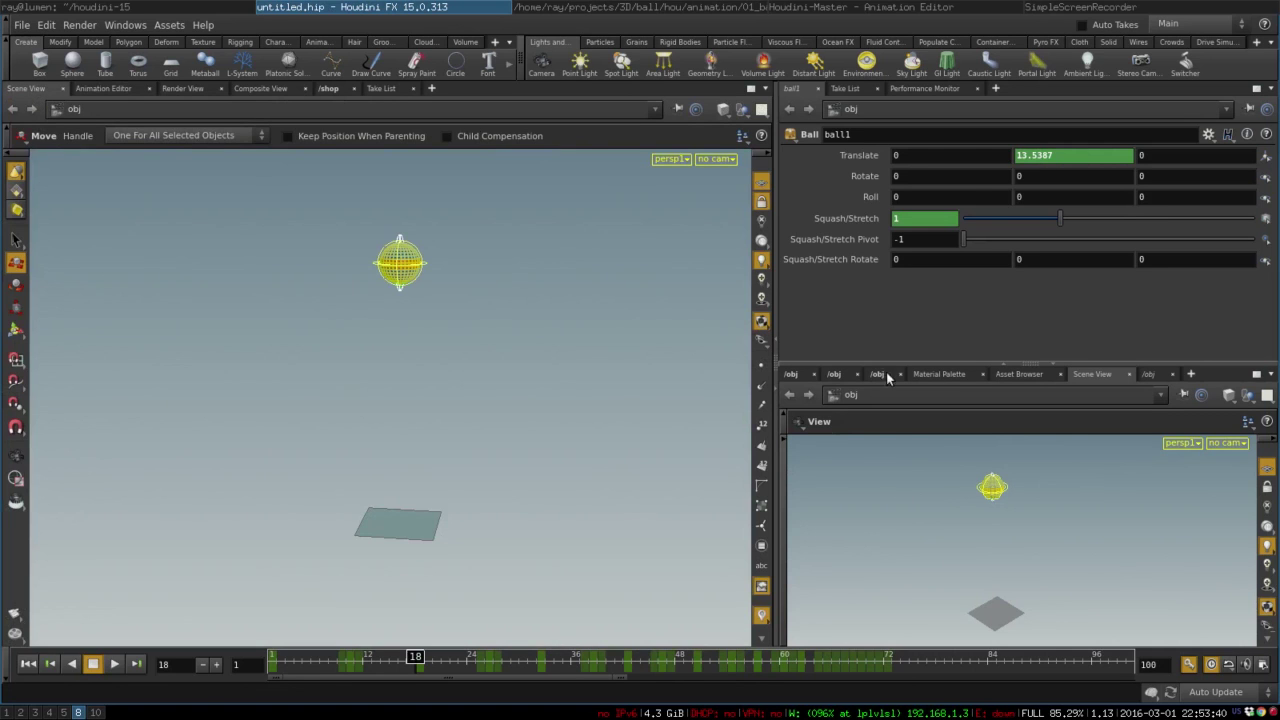
pyautogui.click(790, 375)
pyautogui.click(829, 530)
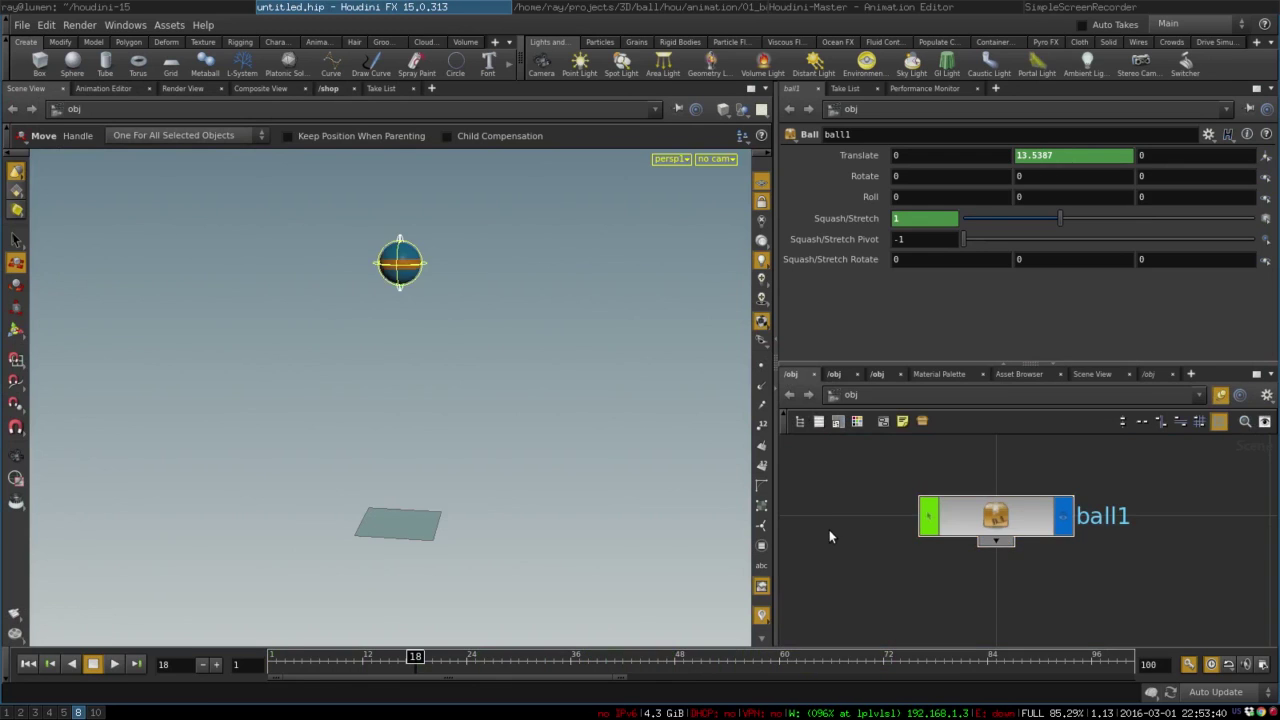
pyautogui.click(266, 658)
pyautogui.click(117, 665)
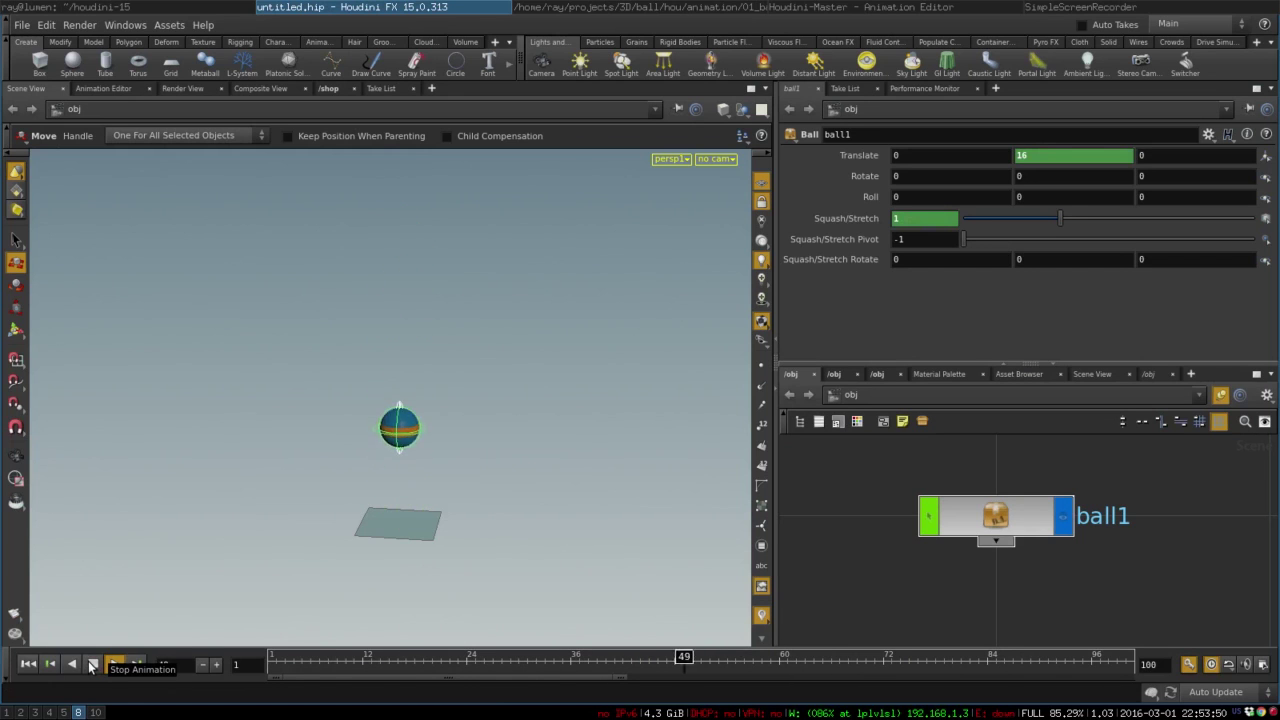
pyautogui.click(90, 665)
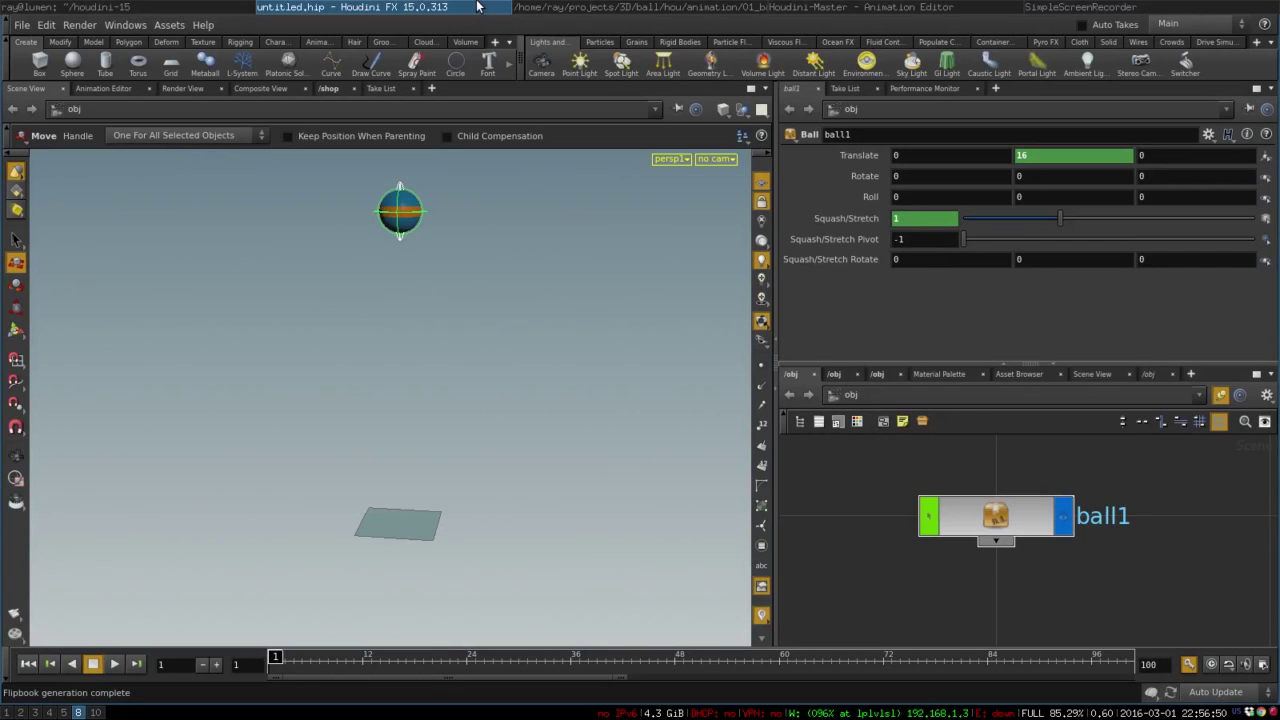
# - Render a flipbook of the animation with nulls hidden in the viewport and play it from the start in MPlay
pyautogui.click(763, 344)
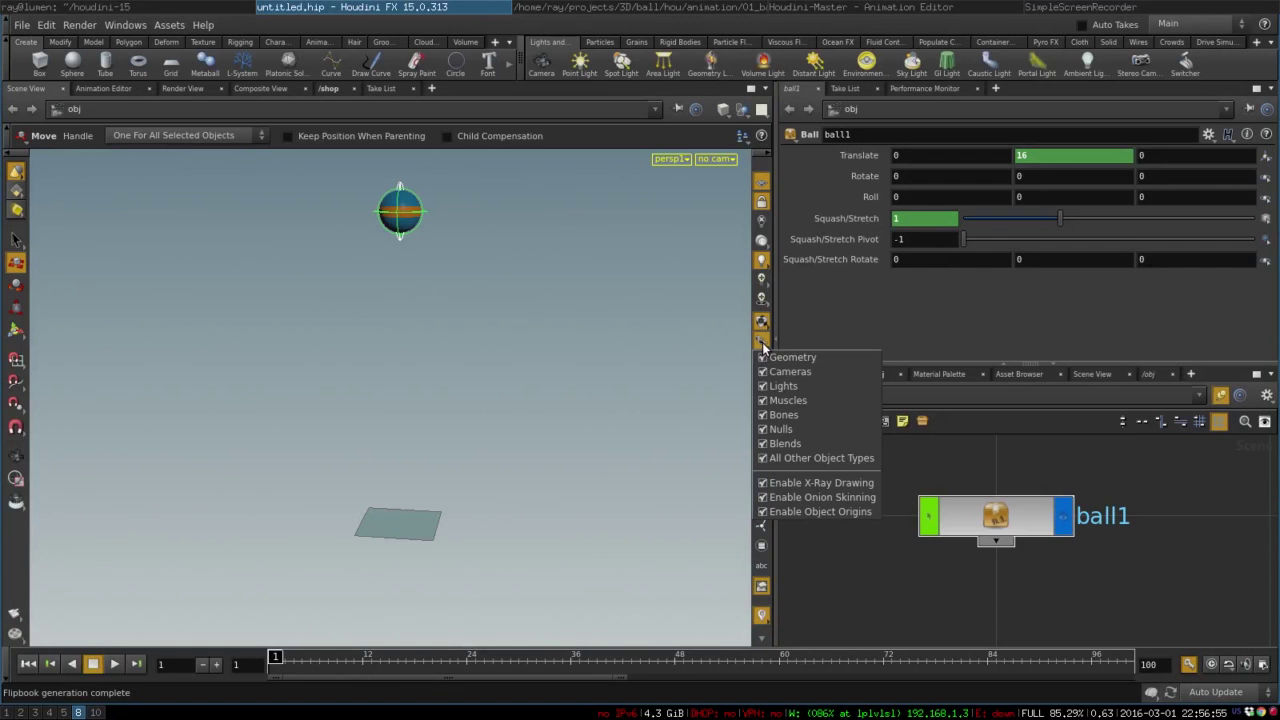
pyautogui.click(819, 429)
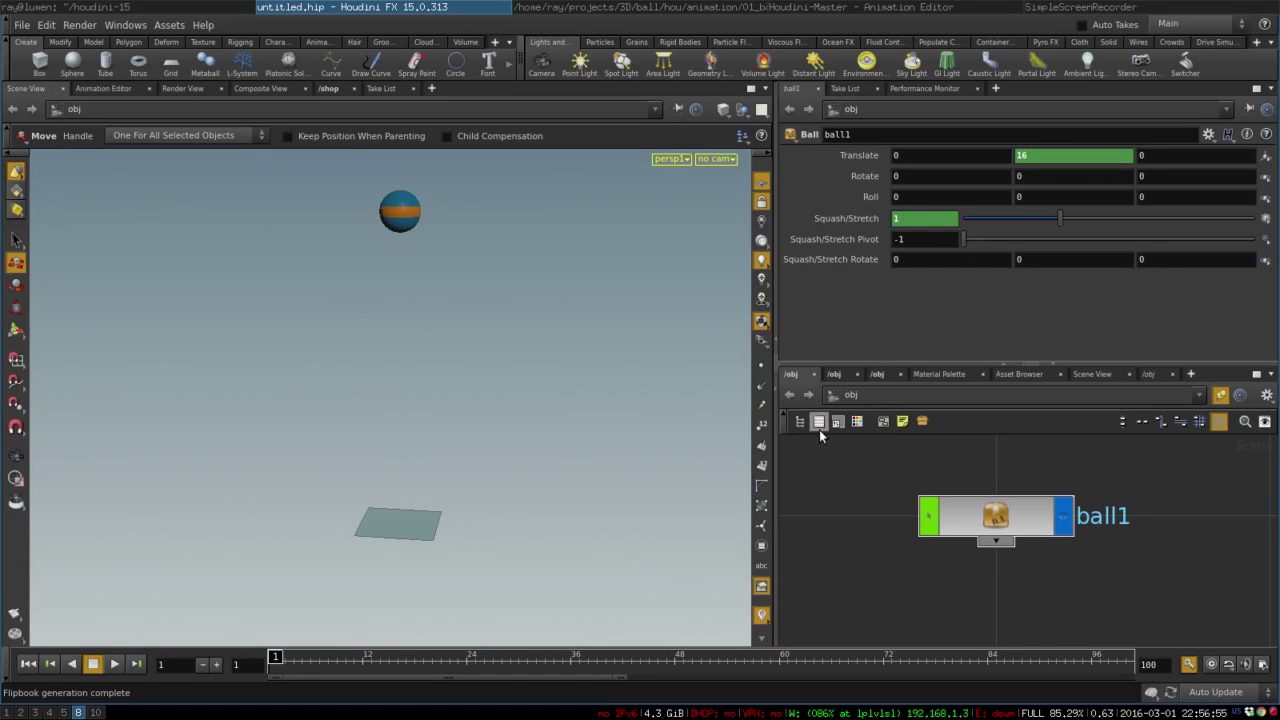
pyautogui.click(13, 621)
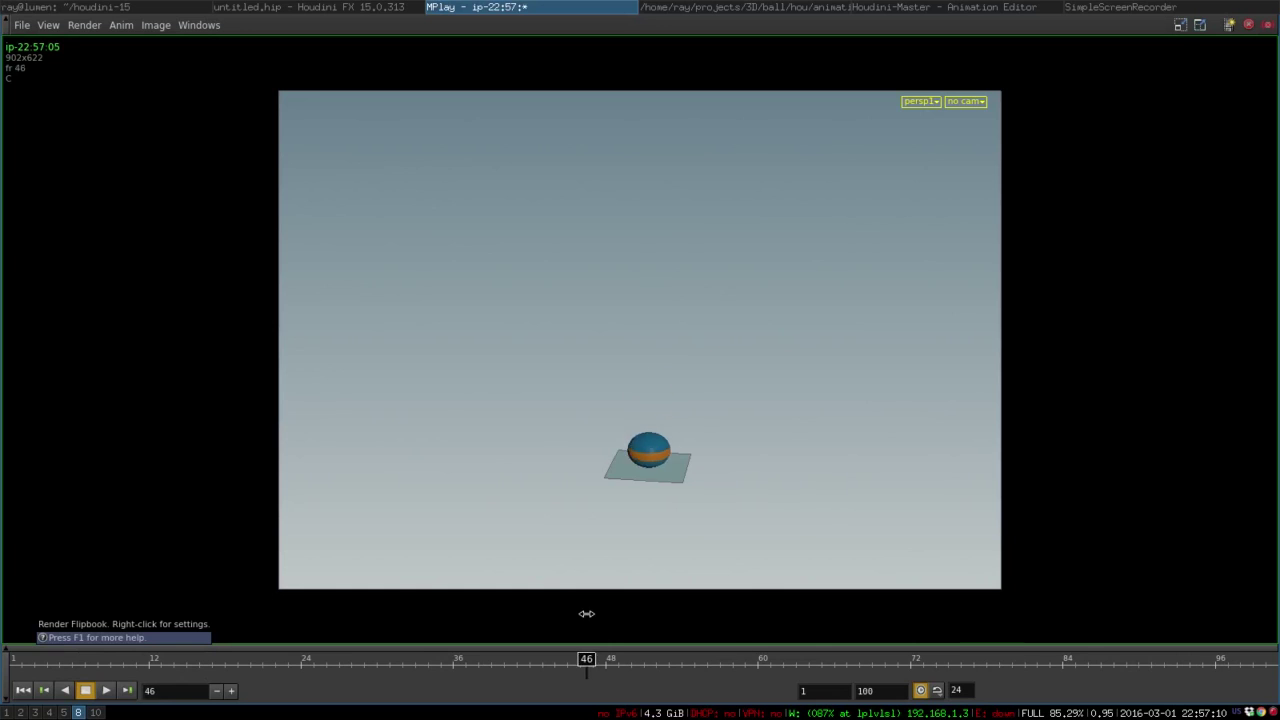
pyautogui.moveTo(586, 613); pyautogui.dragTo(4, 606)
pyautogui.click(106, 690)
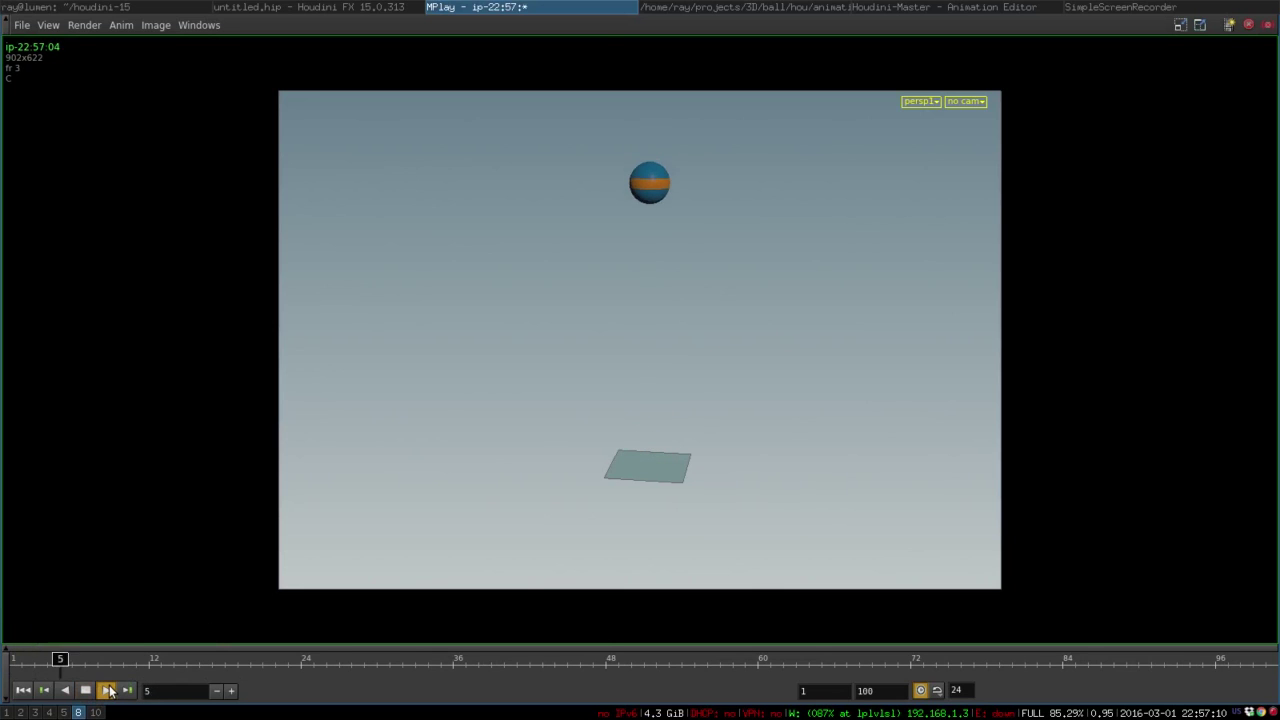